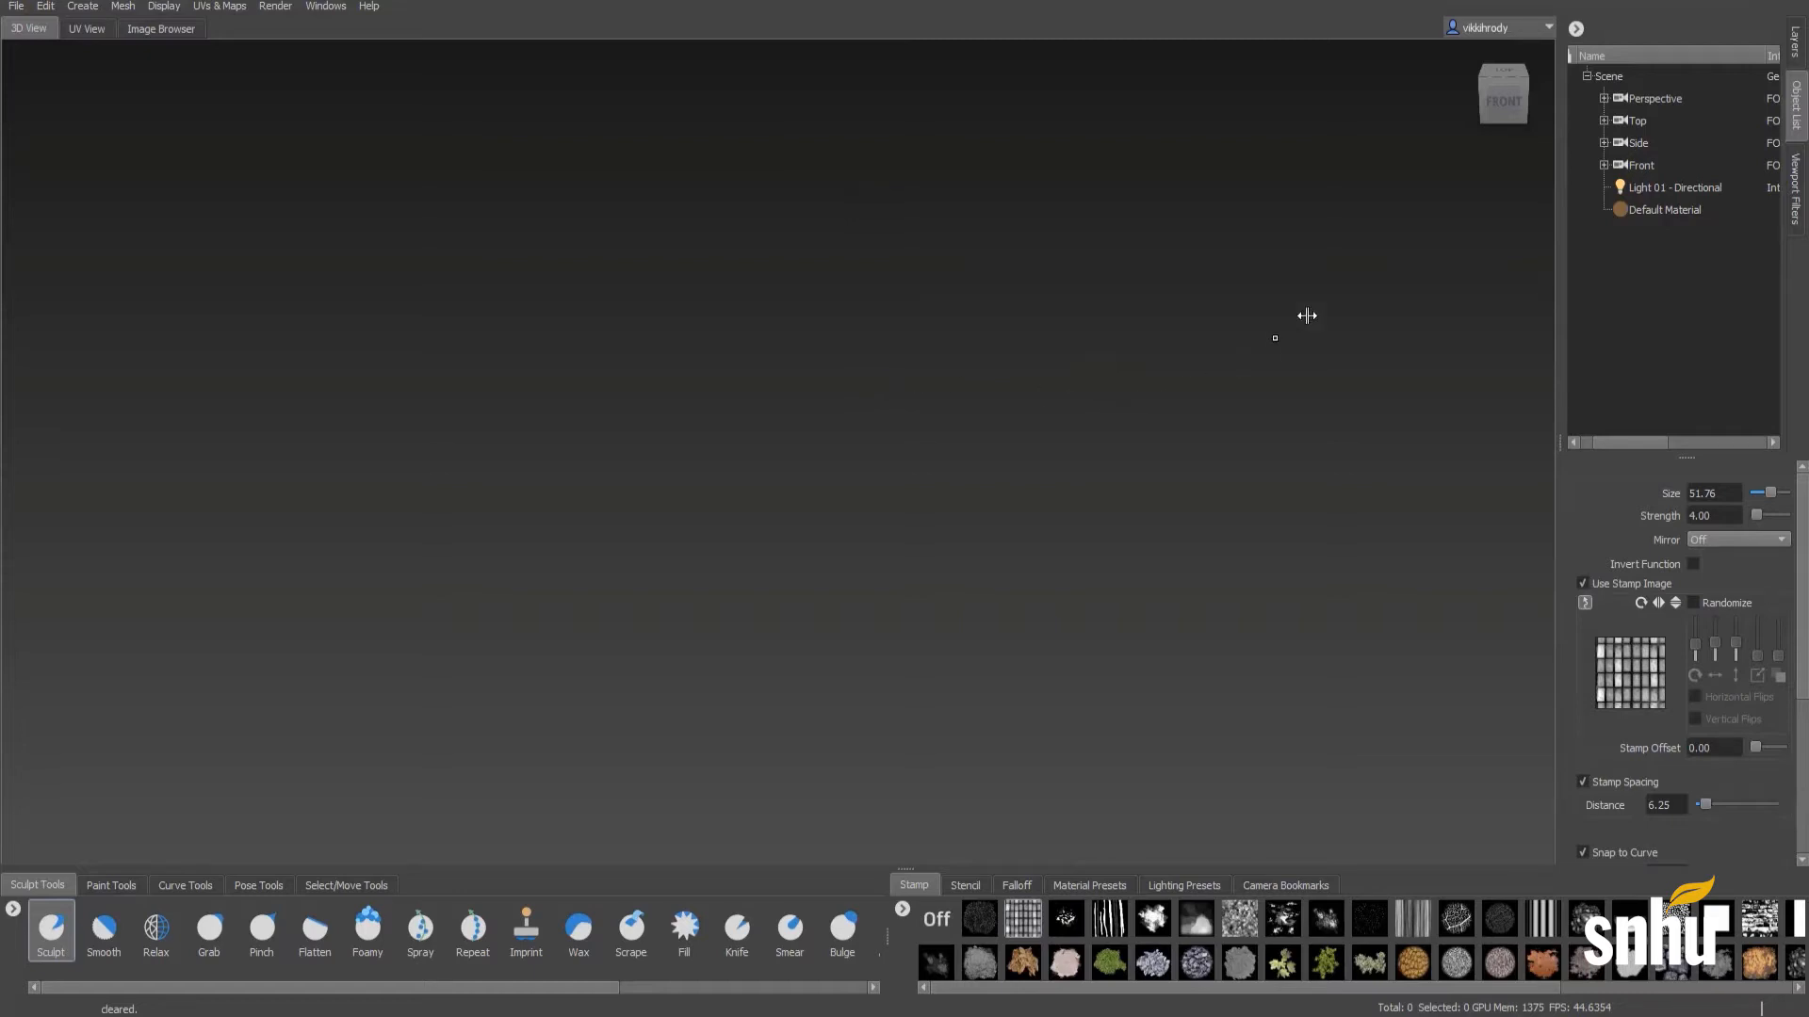
# - Show the properties of the Default Material
pyautogui.click(1636, 214)
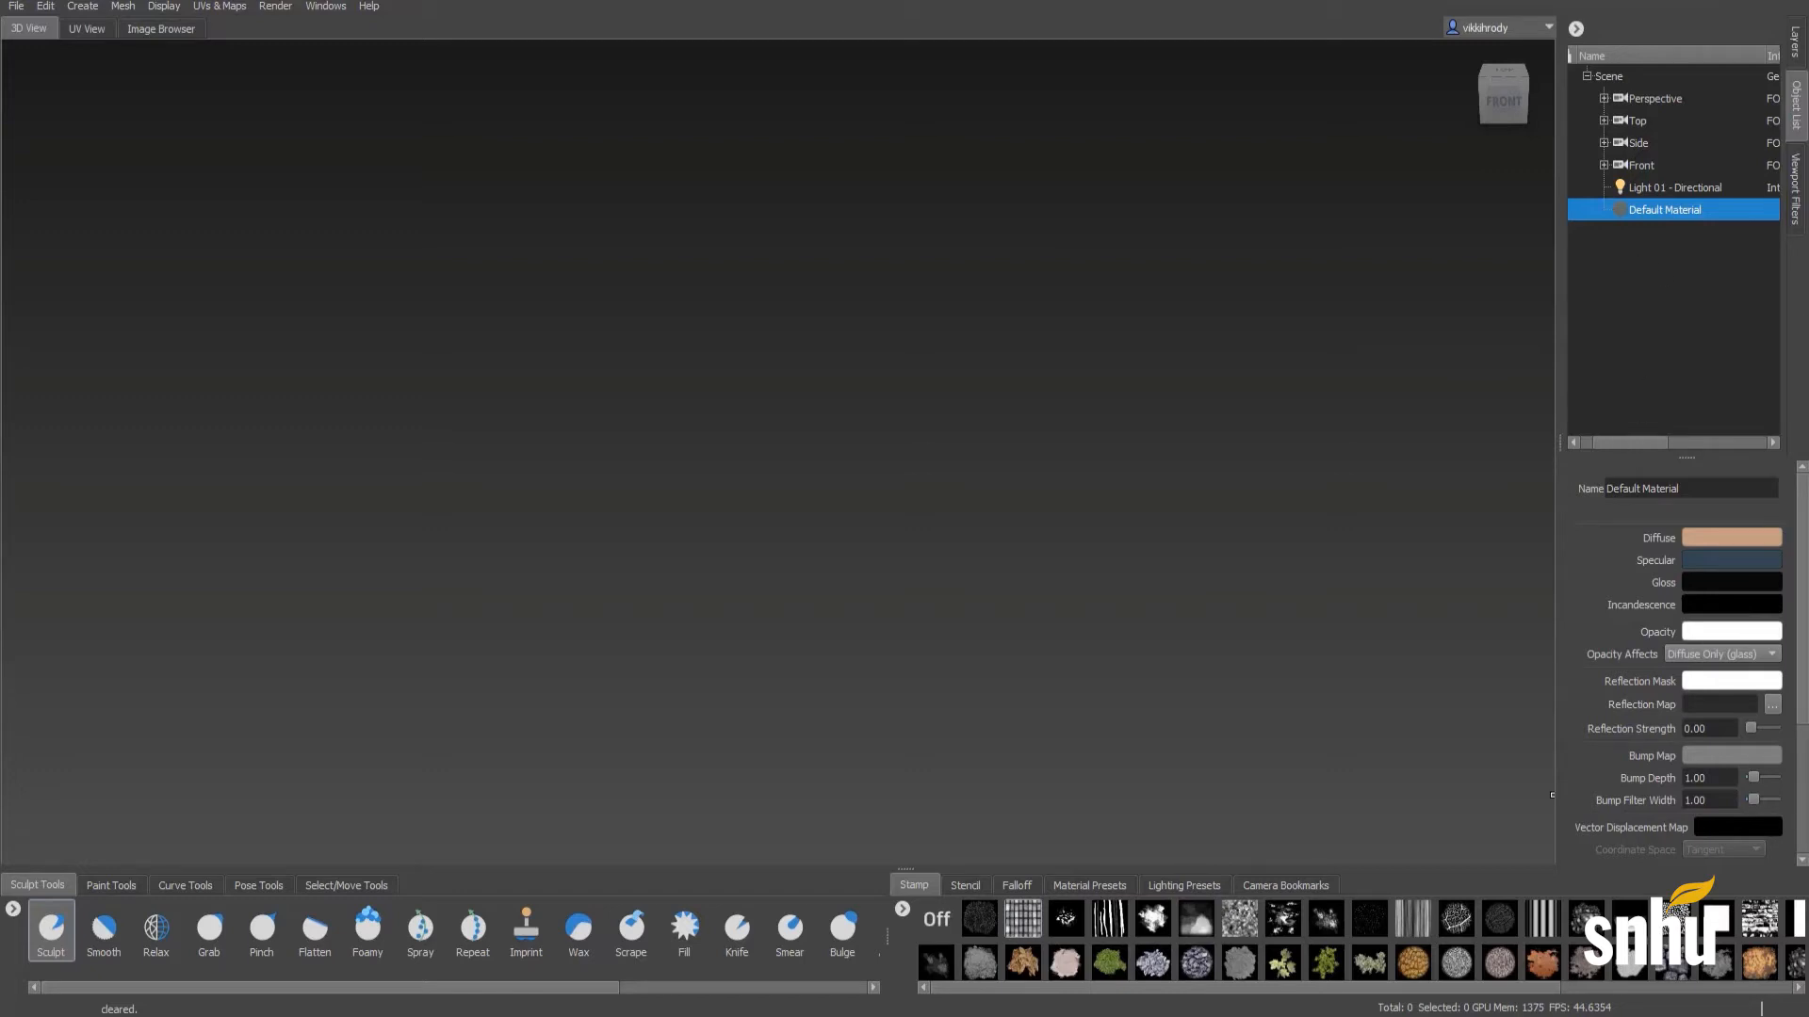
pyautogui.moveTo(1231, 733); pyautogui.dragTo(591, 550)
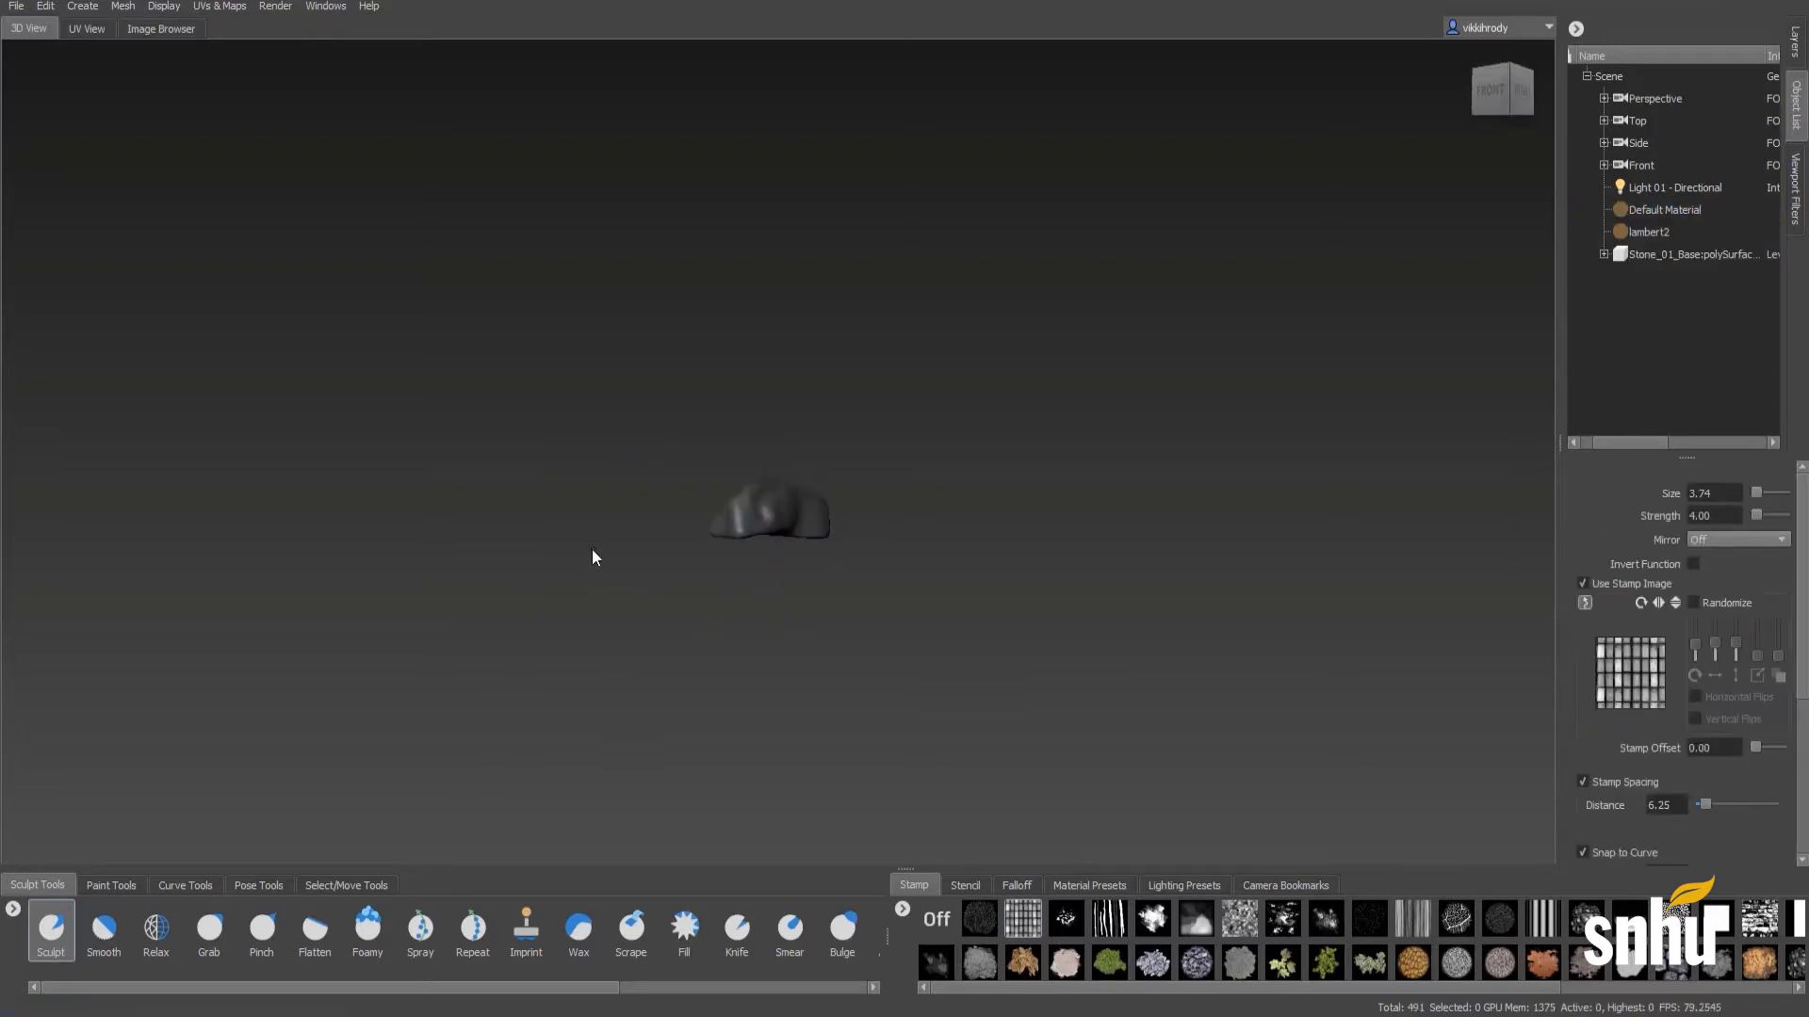
# - Subdivide the stone mesh five times, up to level 5
pyautogui.keyDown('alt'); pyautogui.moveTo(592, 550); pyautogui.dragTo(1470, 524, button='right'); pyautogui.keyUp('alt')
pyautogui.keyDown('alt'); pyautogui.moveTo(970, 640); pyautogui.dragTo(863, 660); pyautogui.keyUp('alt')
pyautogui.keyDown('alt'); pyautogui.moveTo(856, 656); pyautogui.dragTo(914, 533, button='middle'); pyautogui.keyUp('alt')
pyautogui.keyDown('alt'); pyautogui.moveTo(915, 533); pyautogui.dragTo(936, 472, button='right'); pyautogui.keyUp('alt')
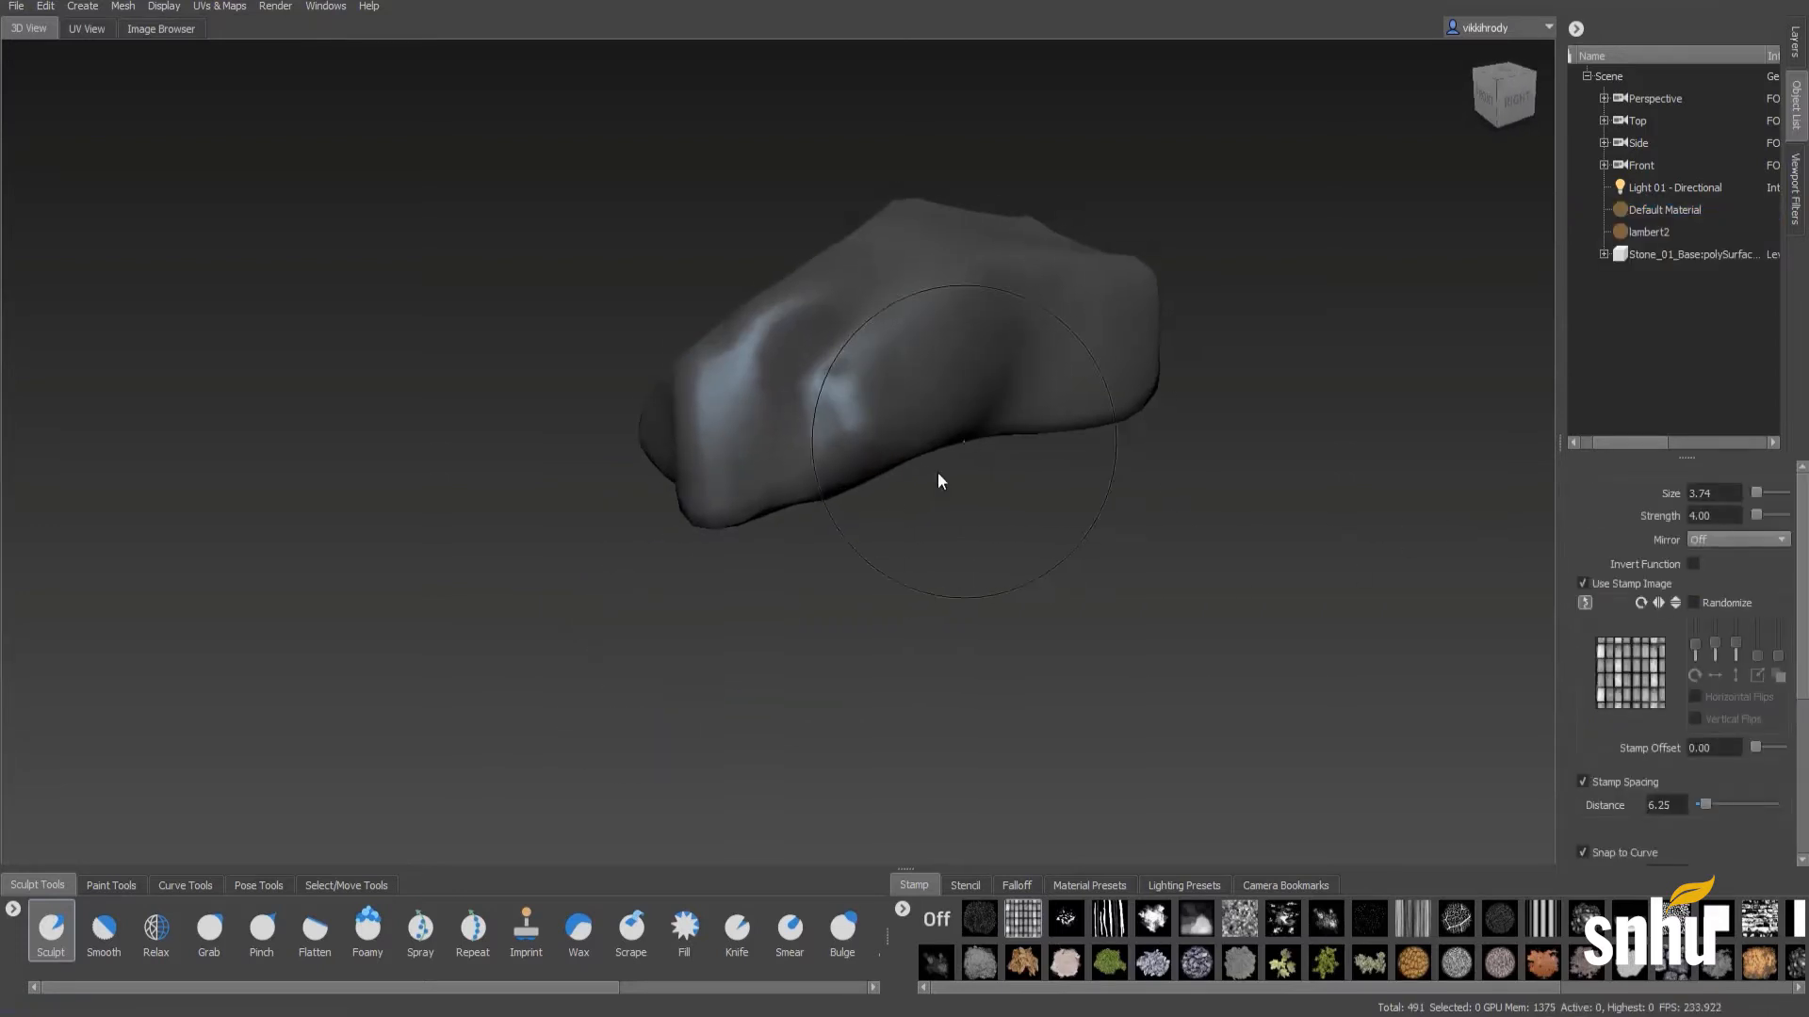
pyautogui.keyDown('alt'); pyautogui.moveTo(936, 472); pyautogui.dragTo(623, 664, button='middle'); pyautogui.keyUp('alt')
pyautogui.keyDown('alt'); pyautogui.moveTo(623, 664); pyautogui.dragTo(1122, 509, button='right'); pyautogui.keyUp('alt')
pyautogui.keyDown('alt'); pyautogui.moveTo(760, 596); pyautogui.dragTo(1065, 429, button='middle'); pyautogui.keyUp('alt')
pyautogui.keyDown('alt'); pyautogui.moveTo(952, 490); pyautogui.dragTo(915, 498); pyautogui.keyUp('alt')
pyautogui.hotkey('shift', 'd')
pyautogui.hotkey('shift', 'd')
pyautogui.hotkey('shift', 'd')
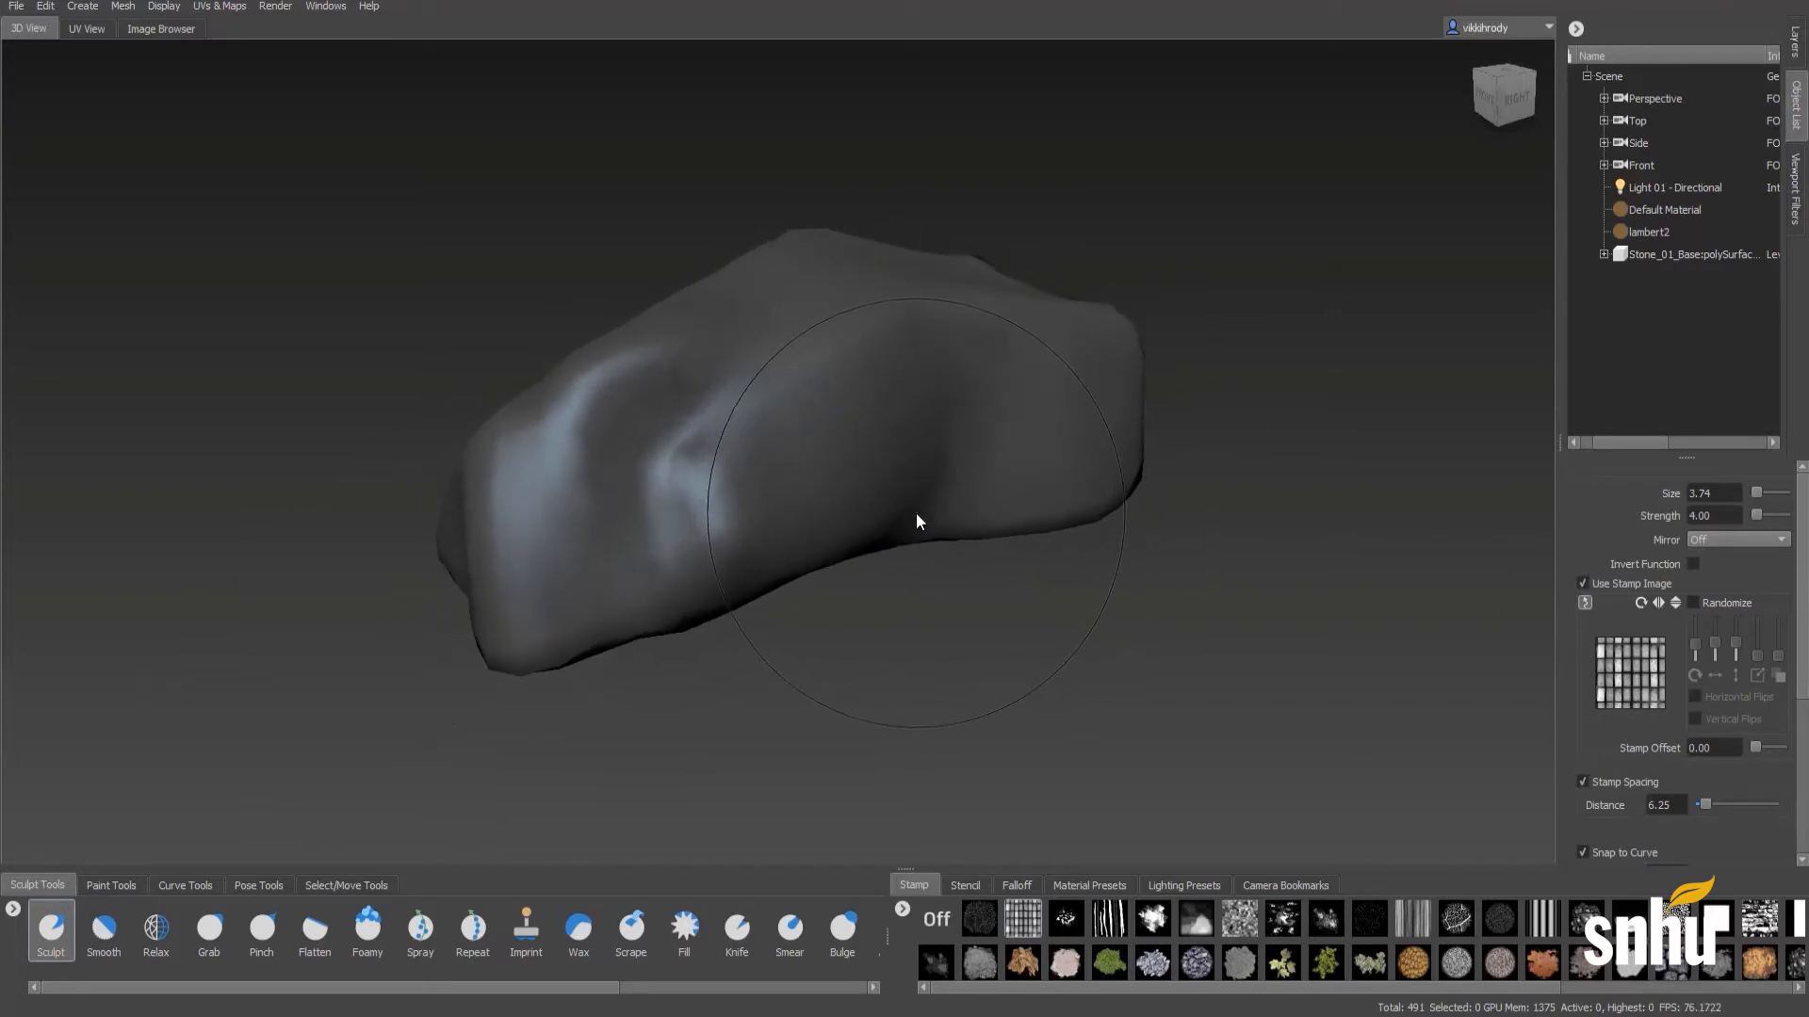
pyautogui.hotkey('shift', 'd')
pyautogui.hotkey('shift', 'd')
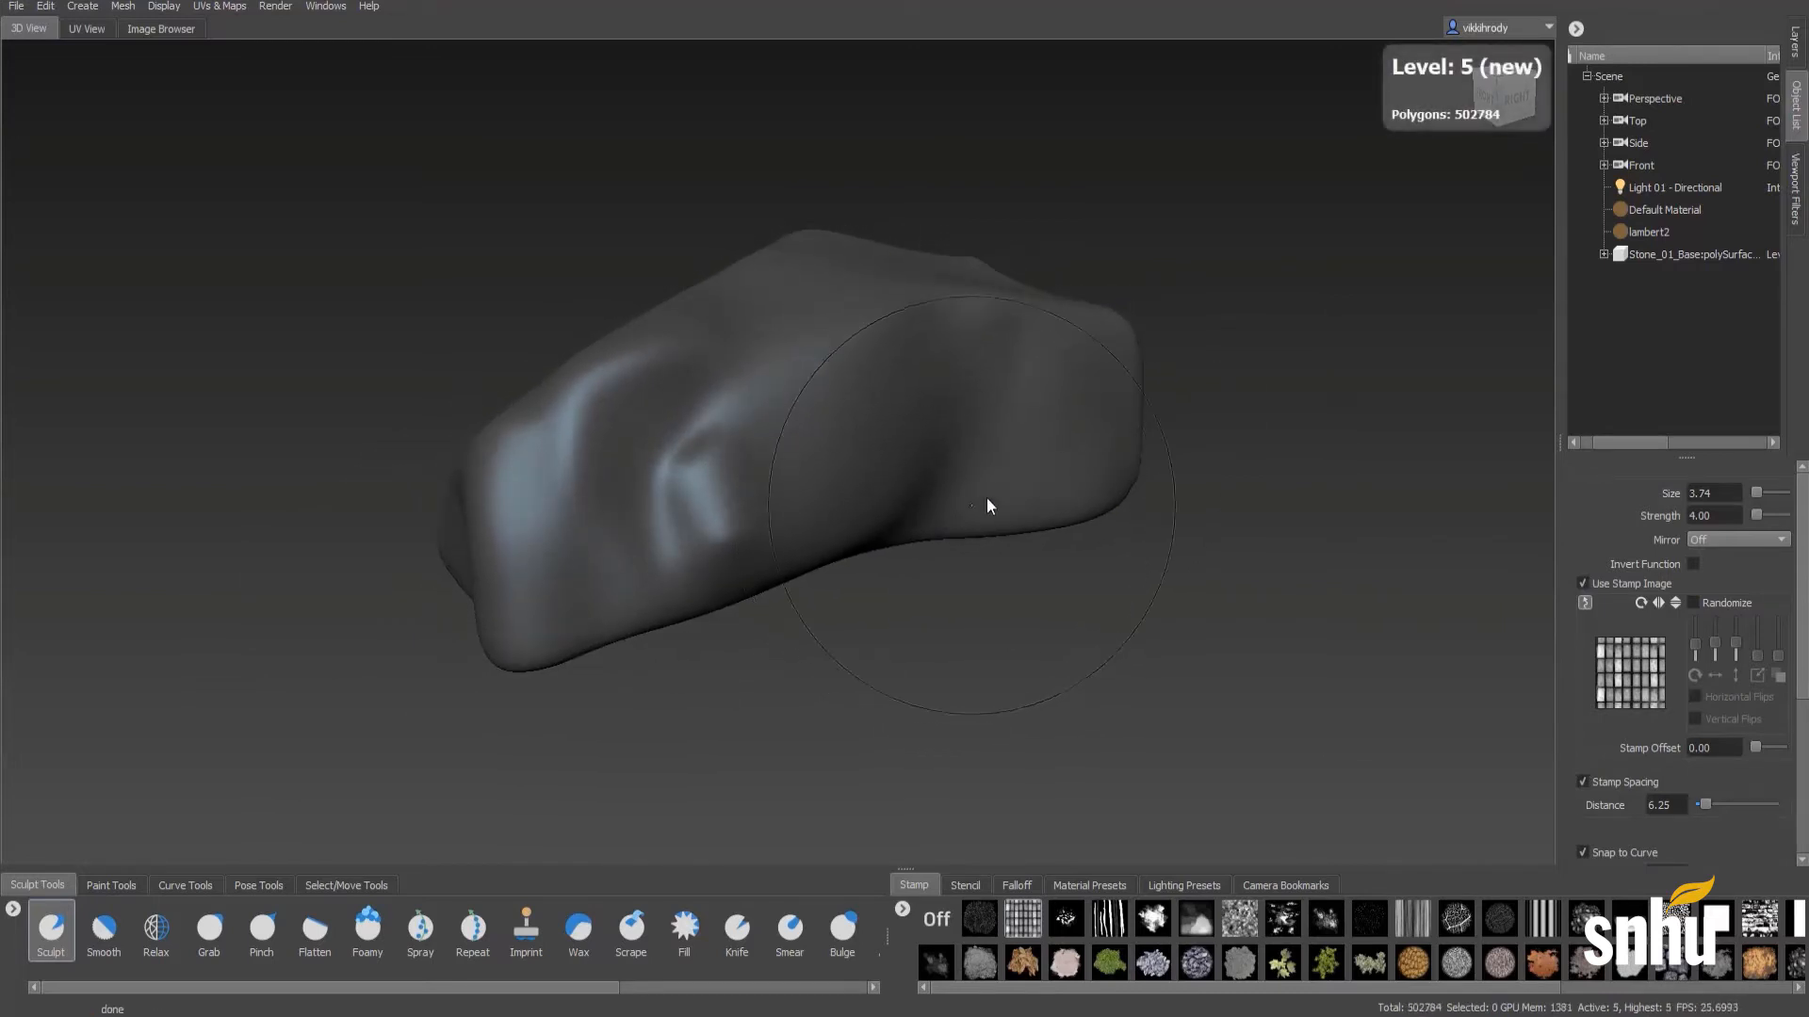
# - Rename the stone's lambert2 material to Rock
pyautogui.click(1635, 235)
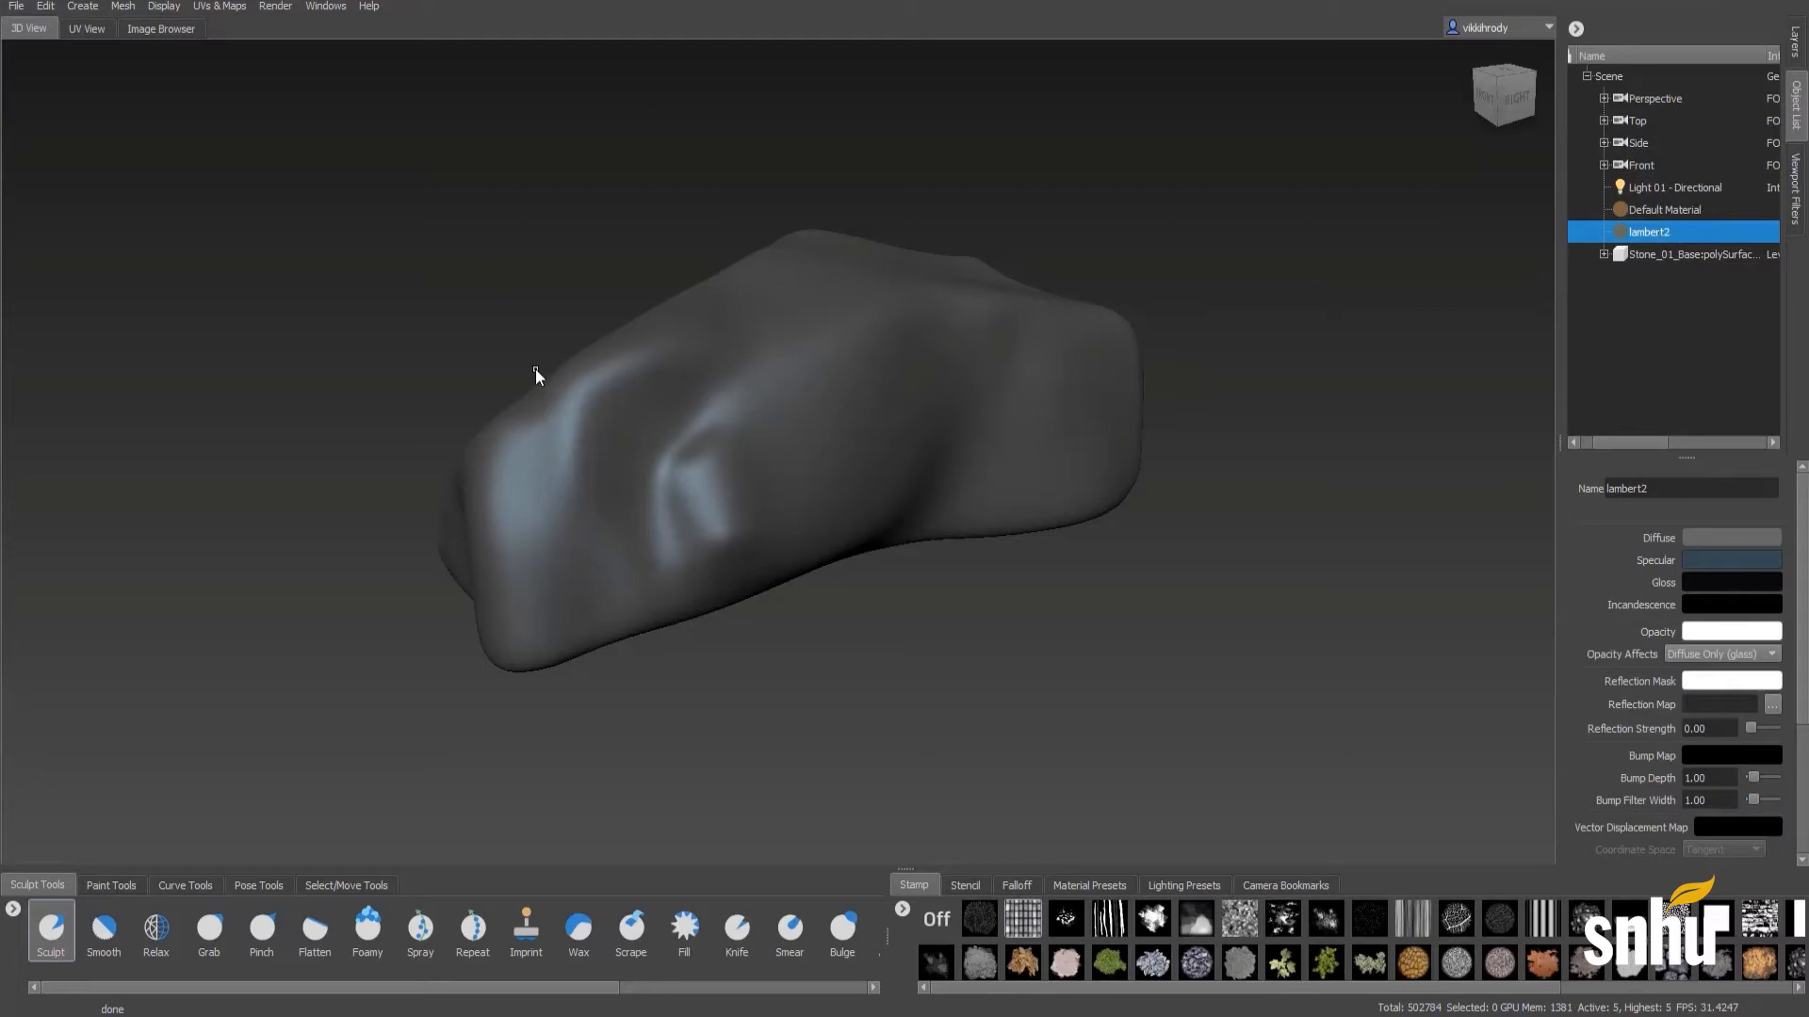
pyautogui.doubleClick(1689, 483)
pyautogui.write('Rock')
pyautogui.press('Return')
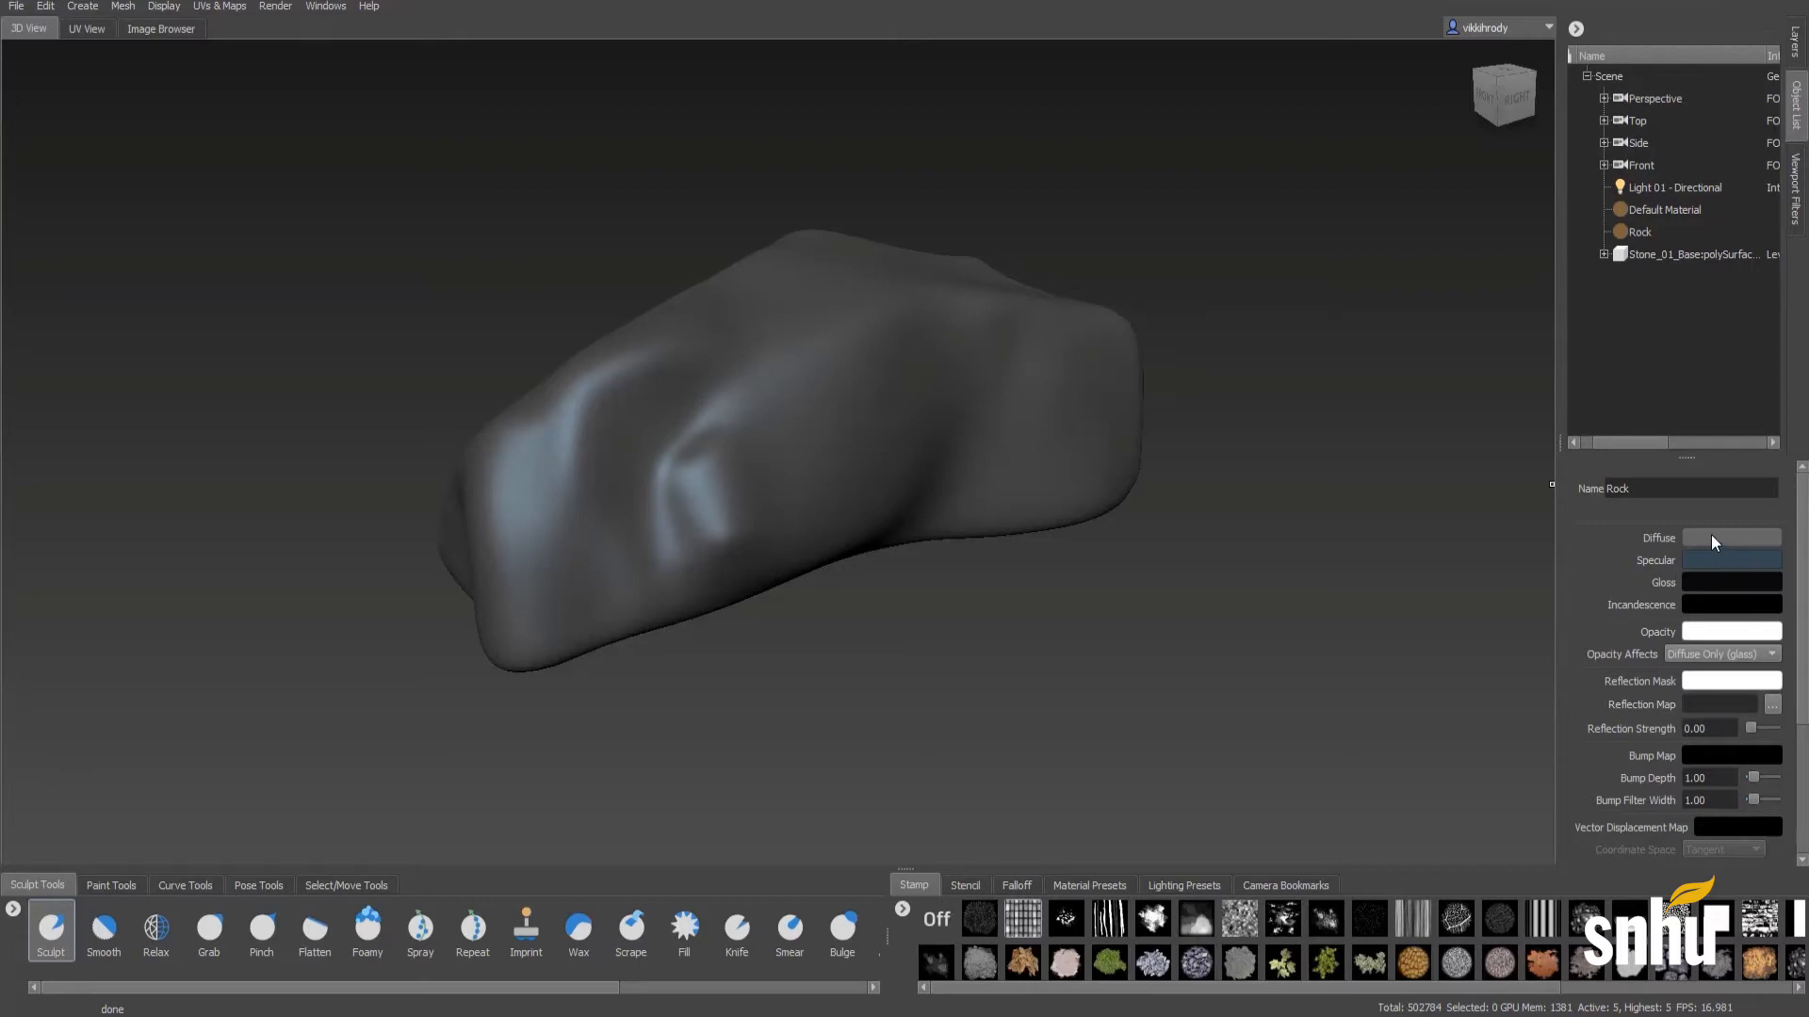
# - Change the Default Material's diffuse colour to a saturated orange
pyautogui.click(1639, 232)
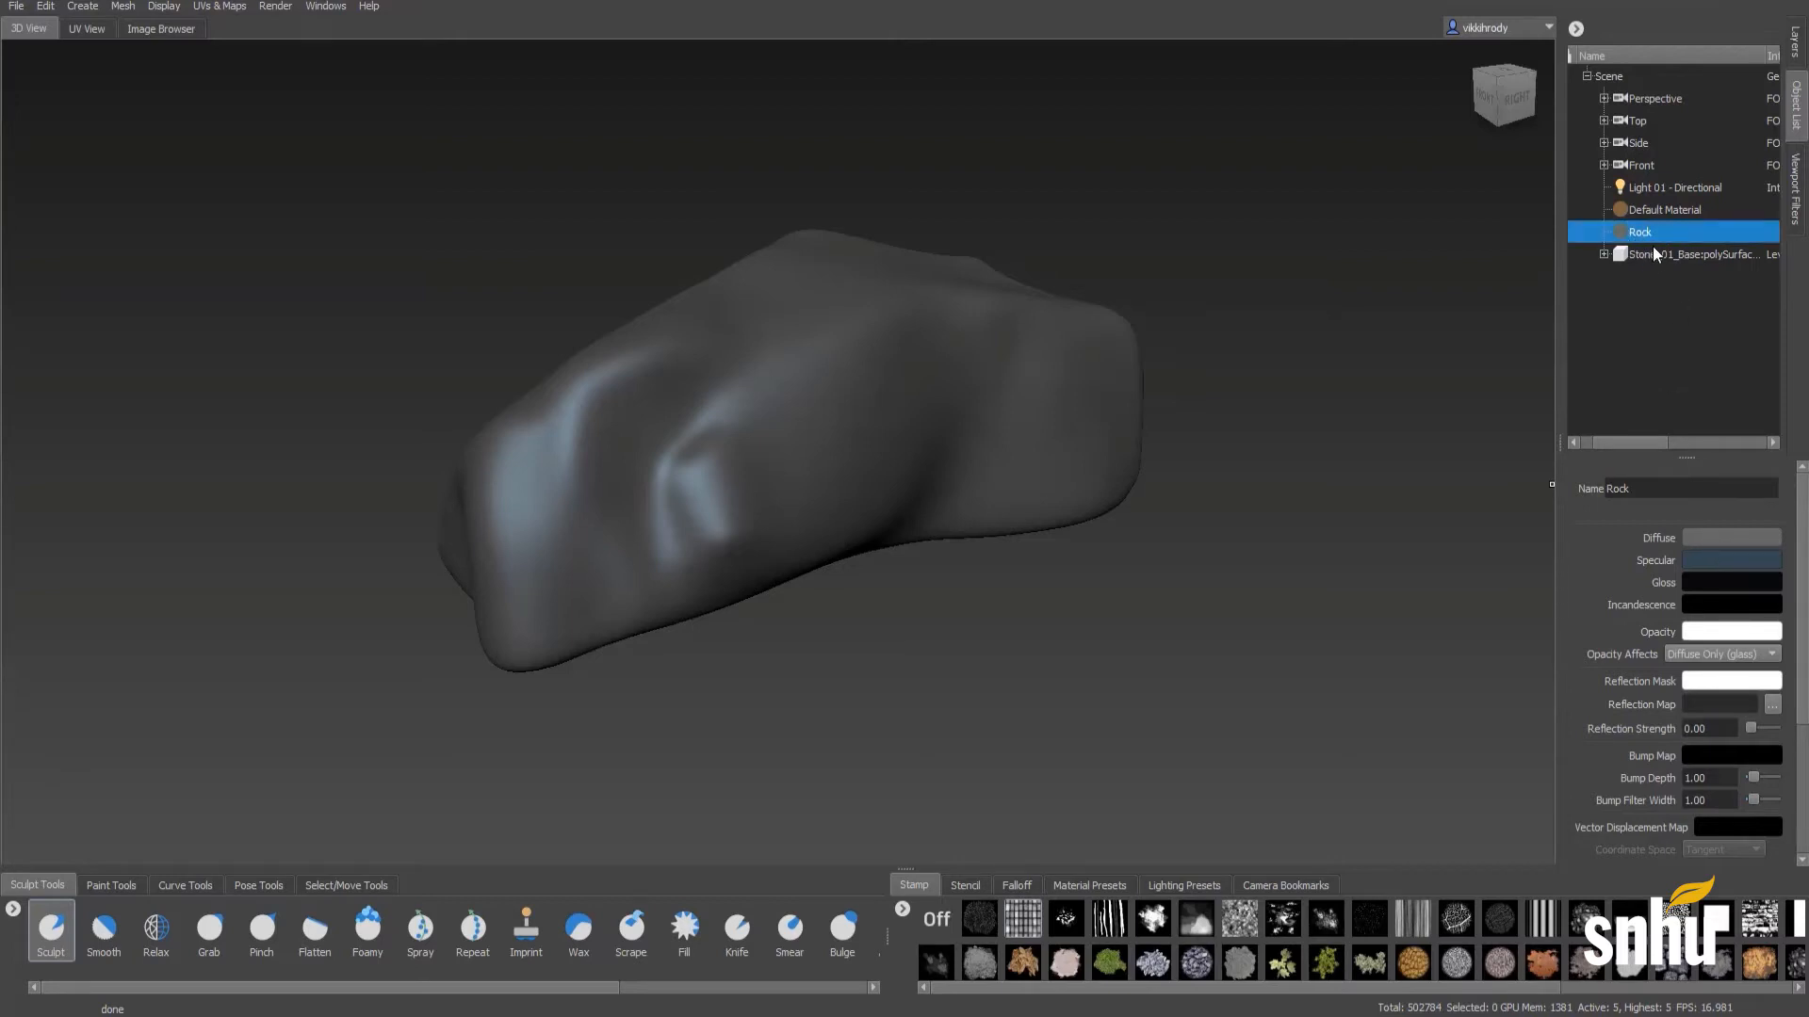
pyautogui.click(1648, 211)
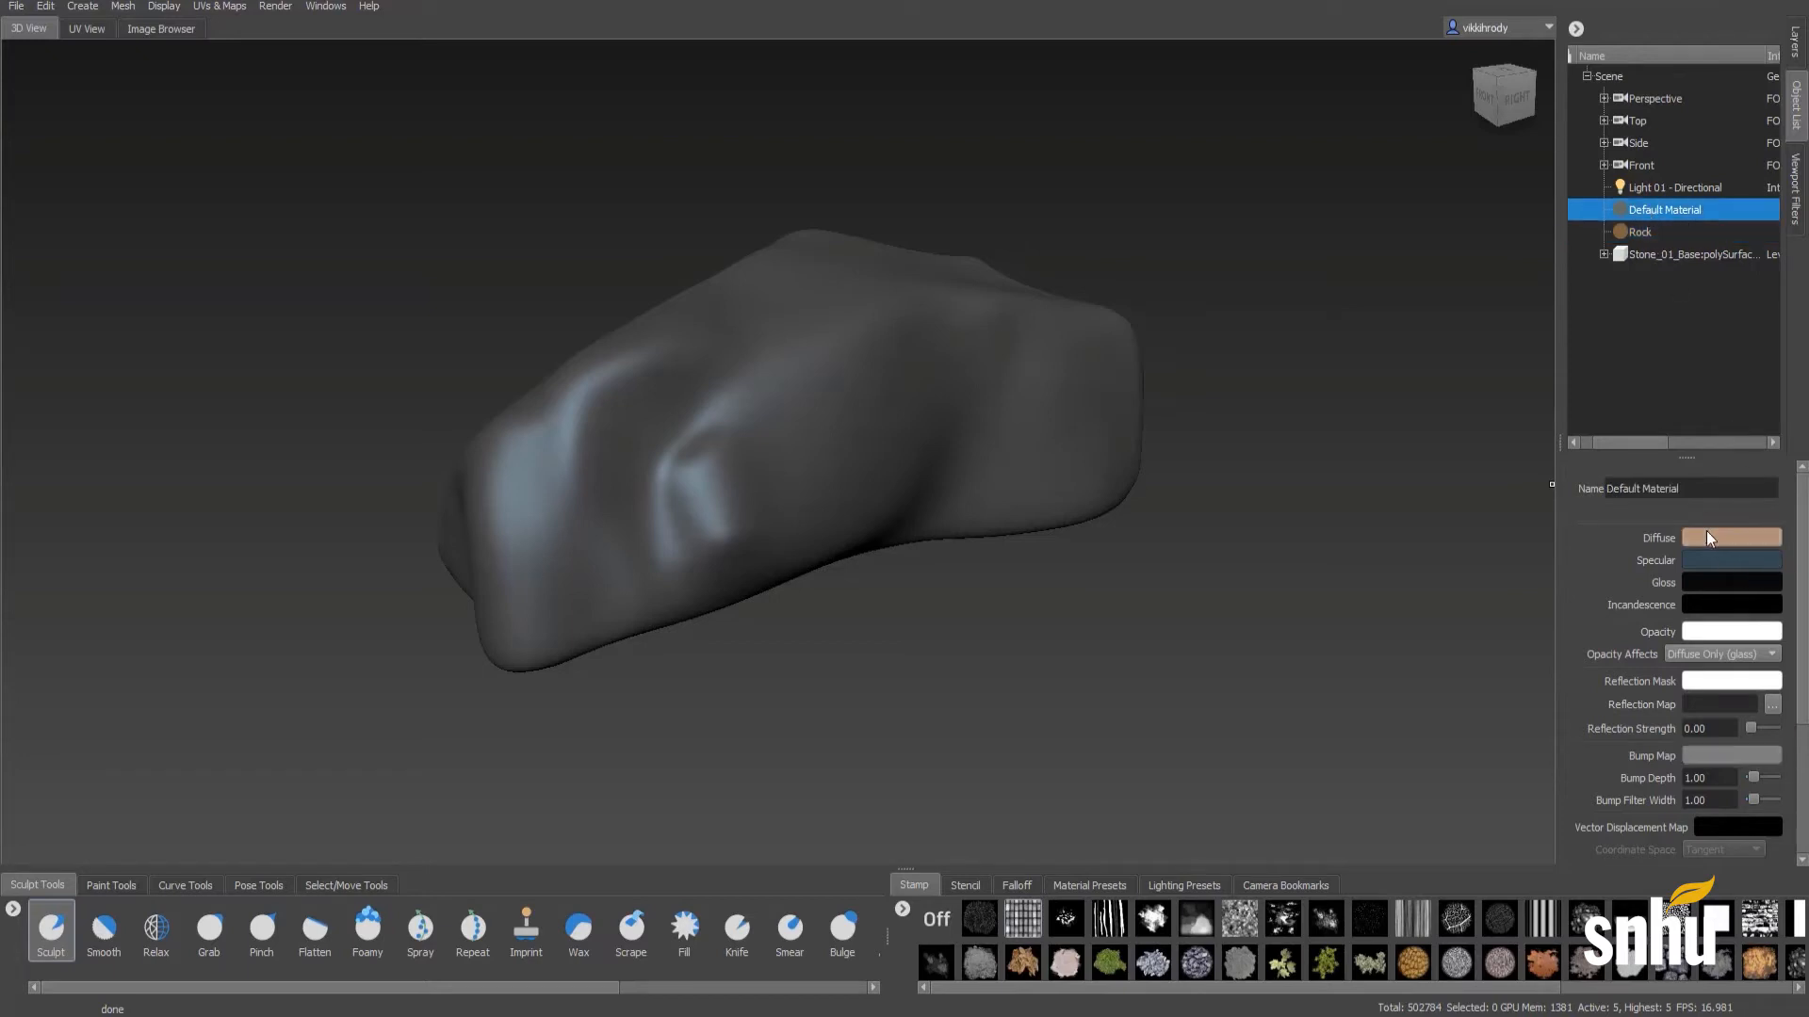
pyautogui.click(1731, 538)
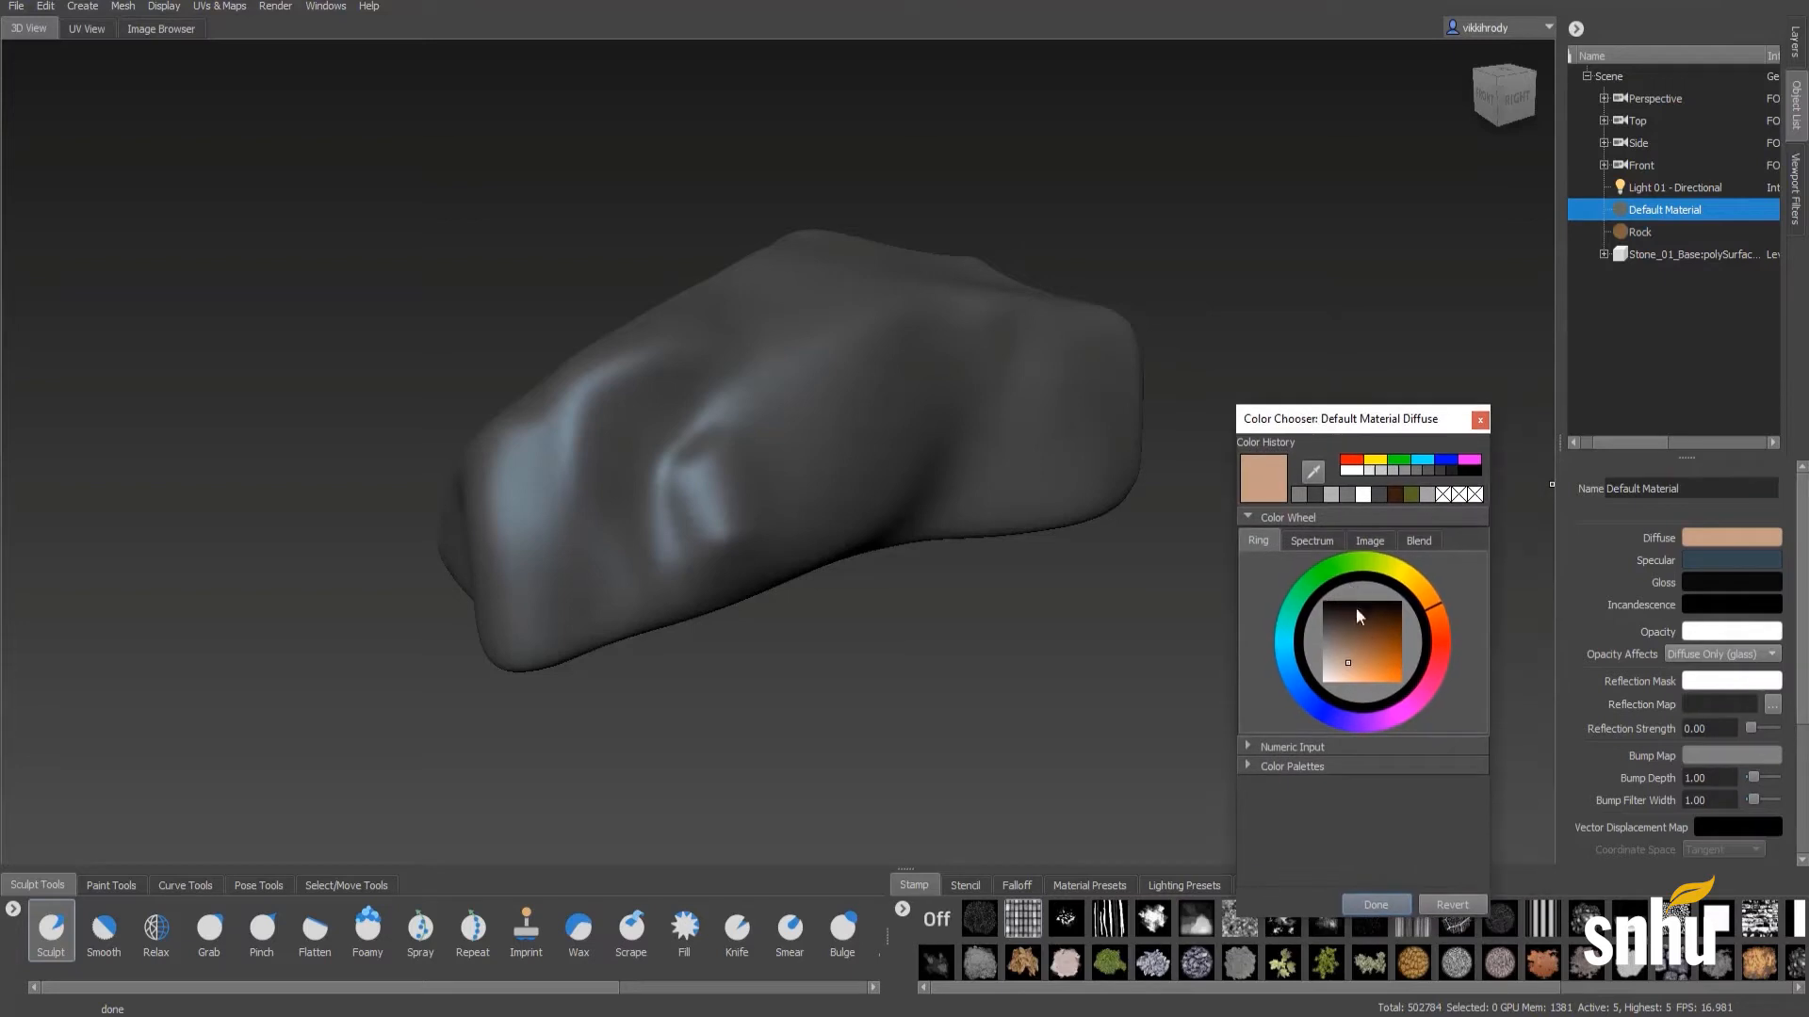
pyautogui.moveTo(1354, 607); pyautogui.dragTo(1386, 662)
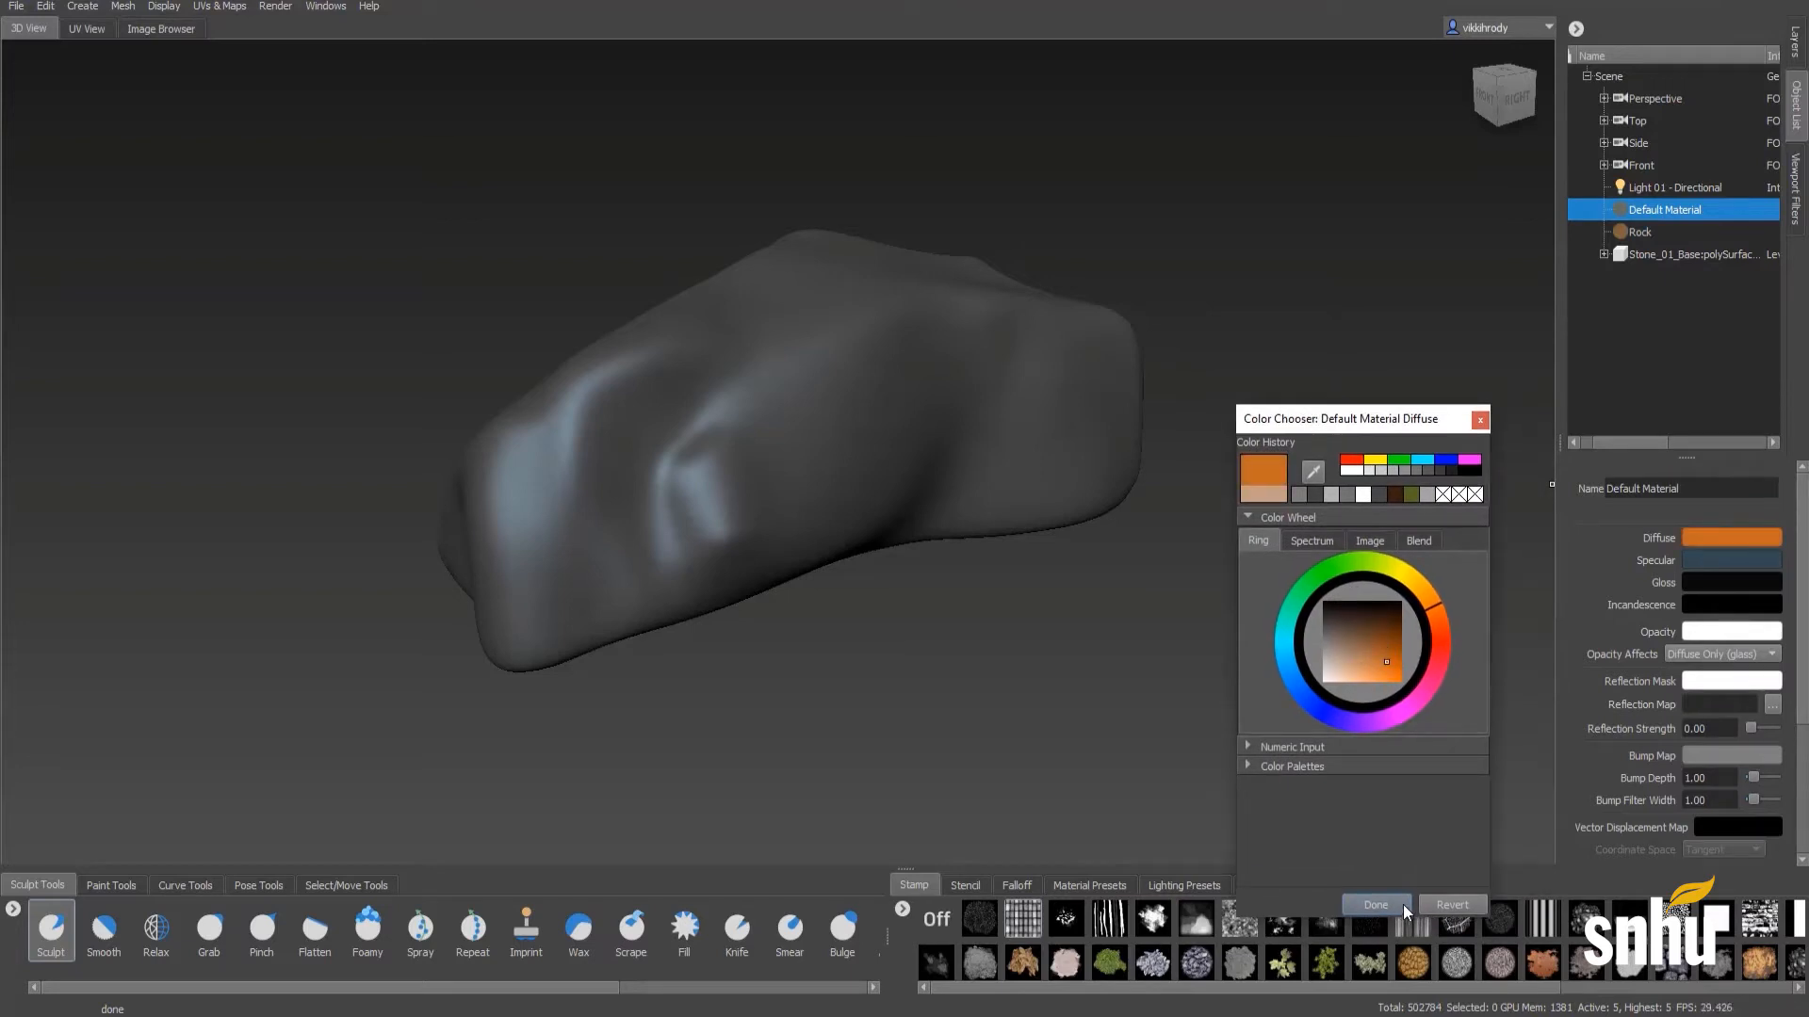
pyautogui.click(1394, 907)
# - Adjust the Rock material's diffuse colour to a medium grey
pyautogui.click(1635, 236)
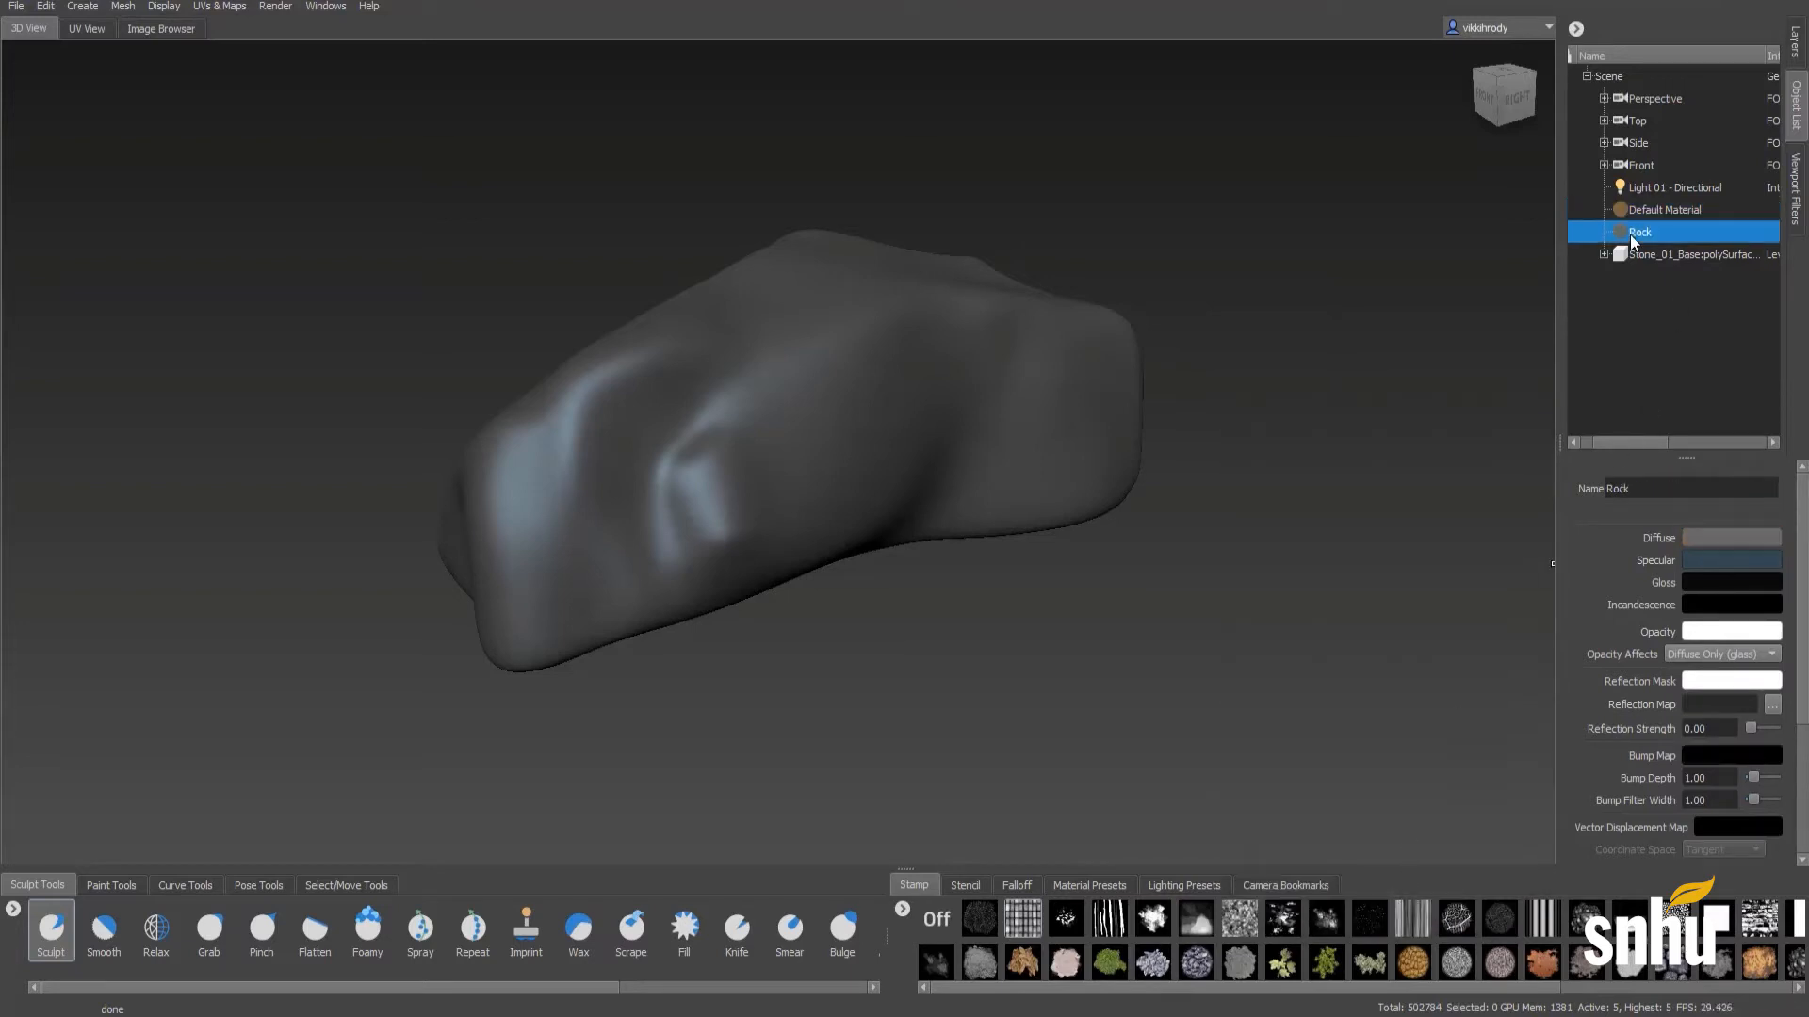
pyautogui.click(1698, 539)
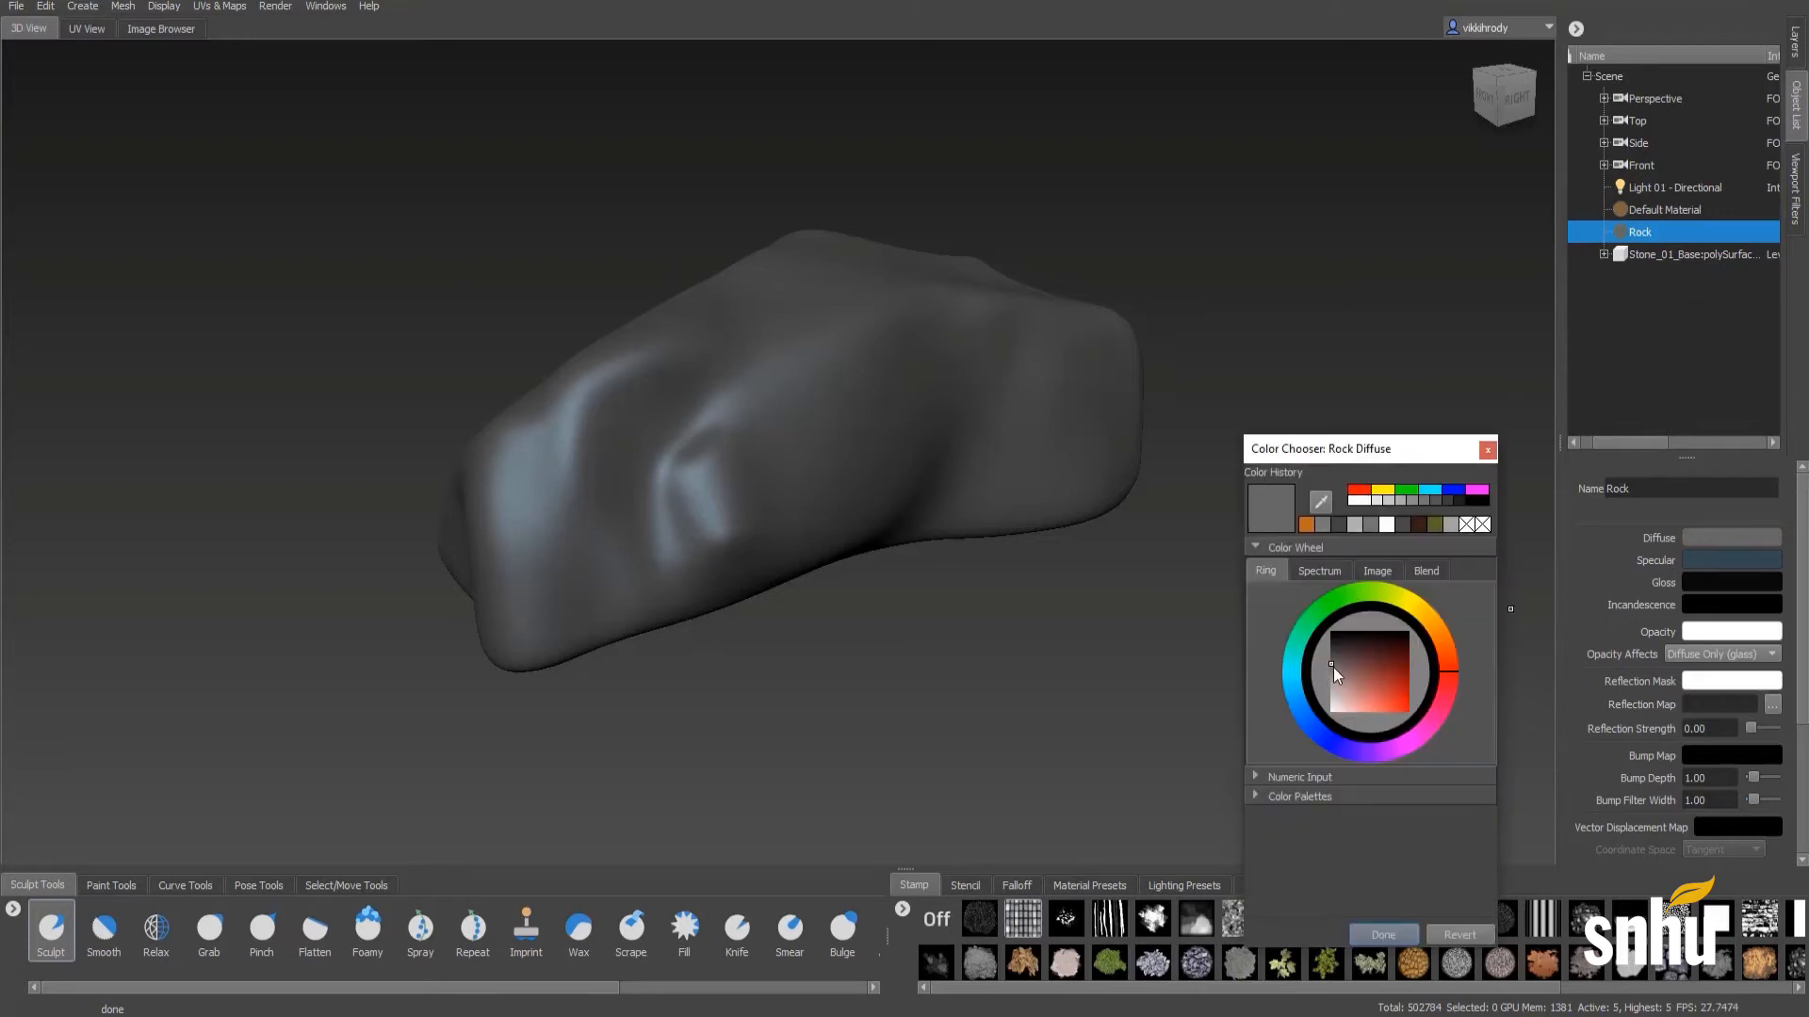
pyautogui.click(1332, 669)
pyautogui.moveTo(1326, 668); pyautogui.dragTo(1328, 665)
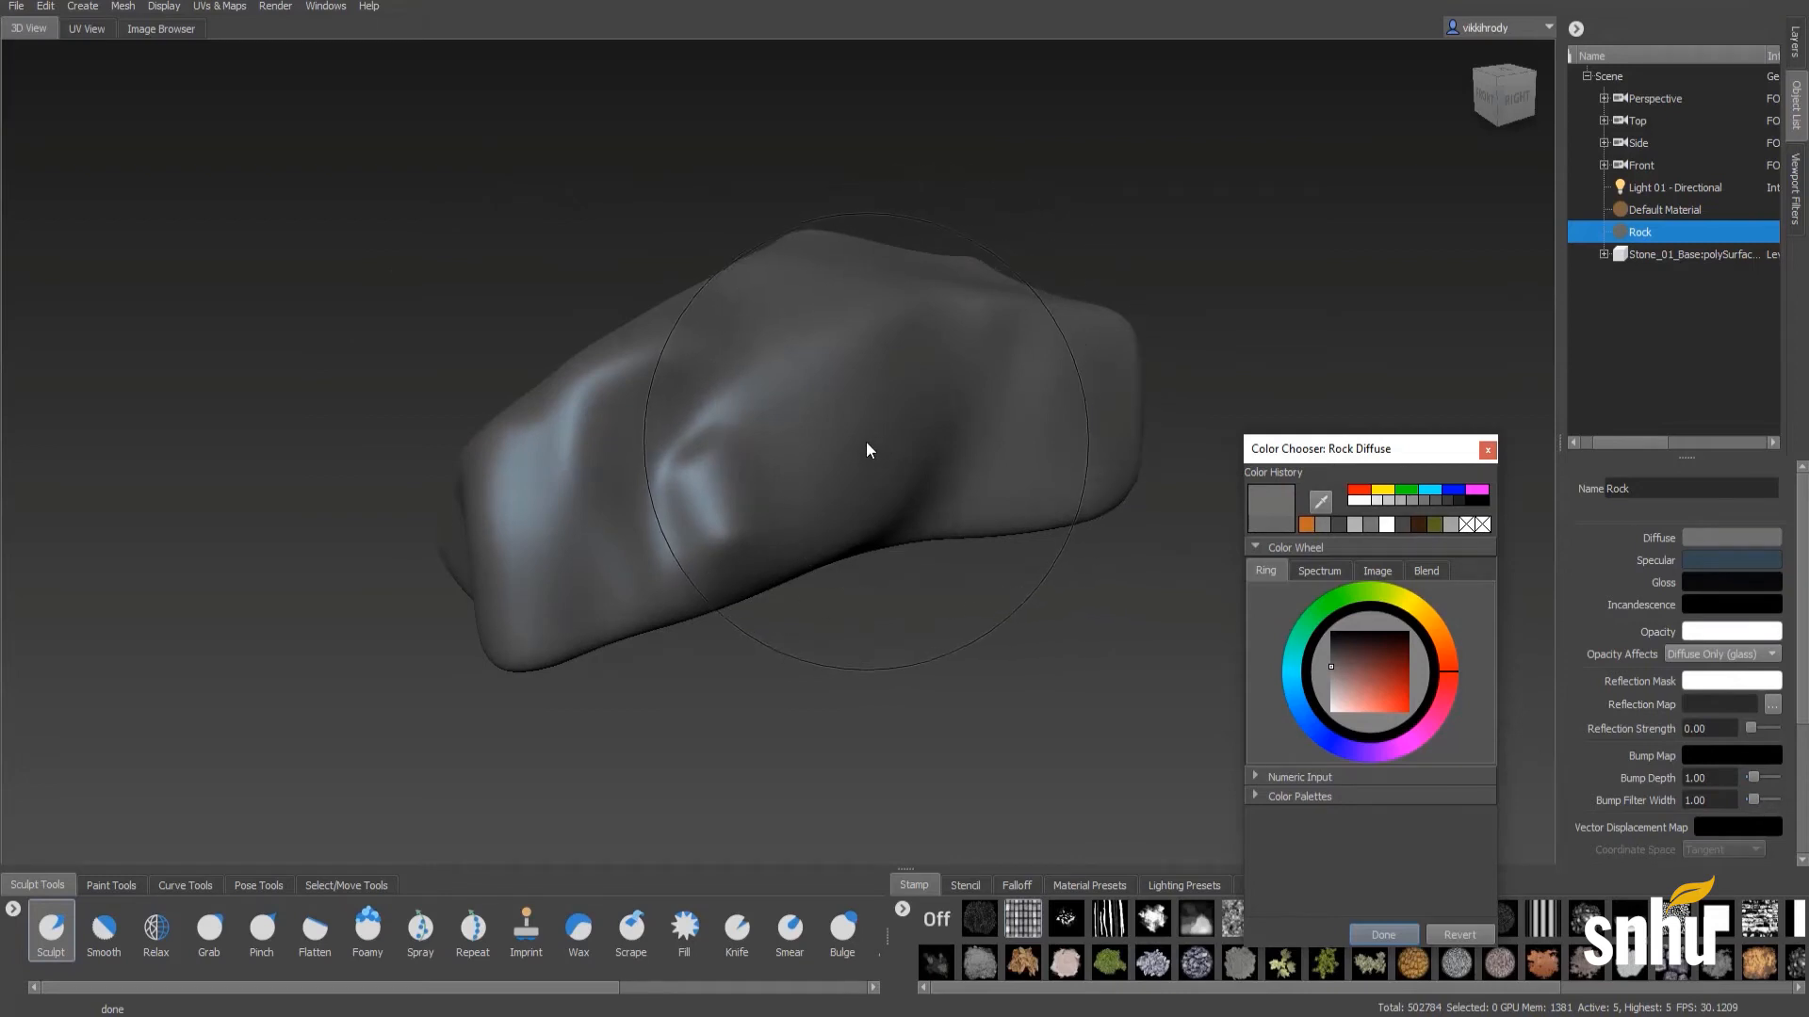
# - Reduce the sculpting brush size while checking the stone's shading from several angles
pyautogui.click(841, 462)
pyautogui.moveTo(841, 469)
pyautogui.keyDown('alt'); pyautogui.mouseDown()
pyautogui.moveTo(889, 465)
pyautogui.moveTo(860, 476)
pyautogui.mouseUp(); pyautogui.keyUp('alt')
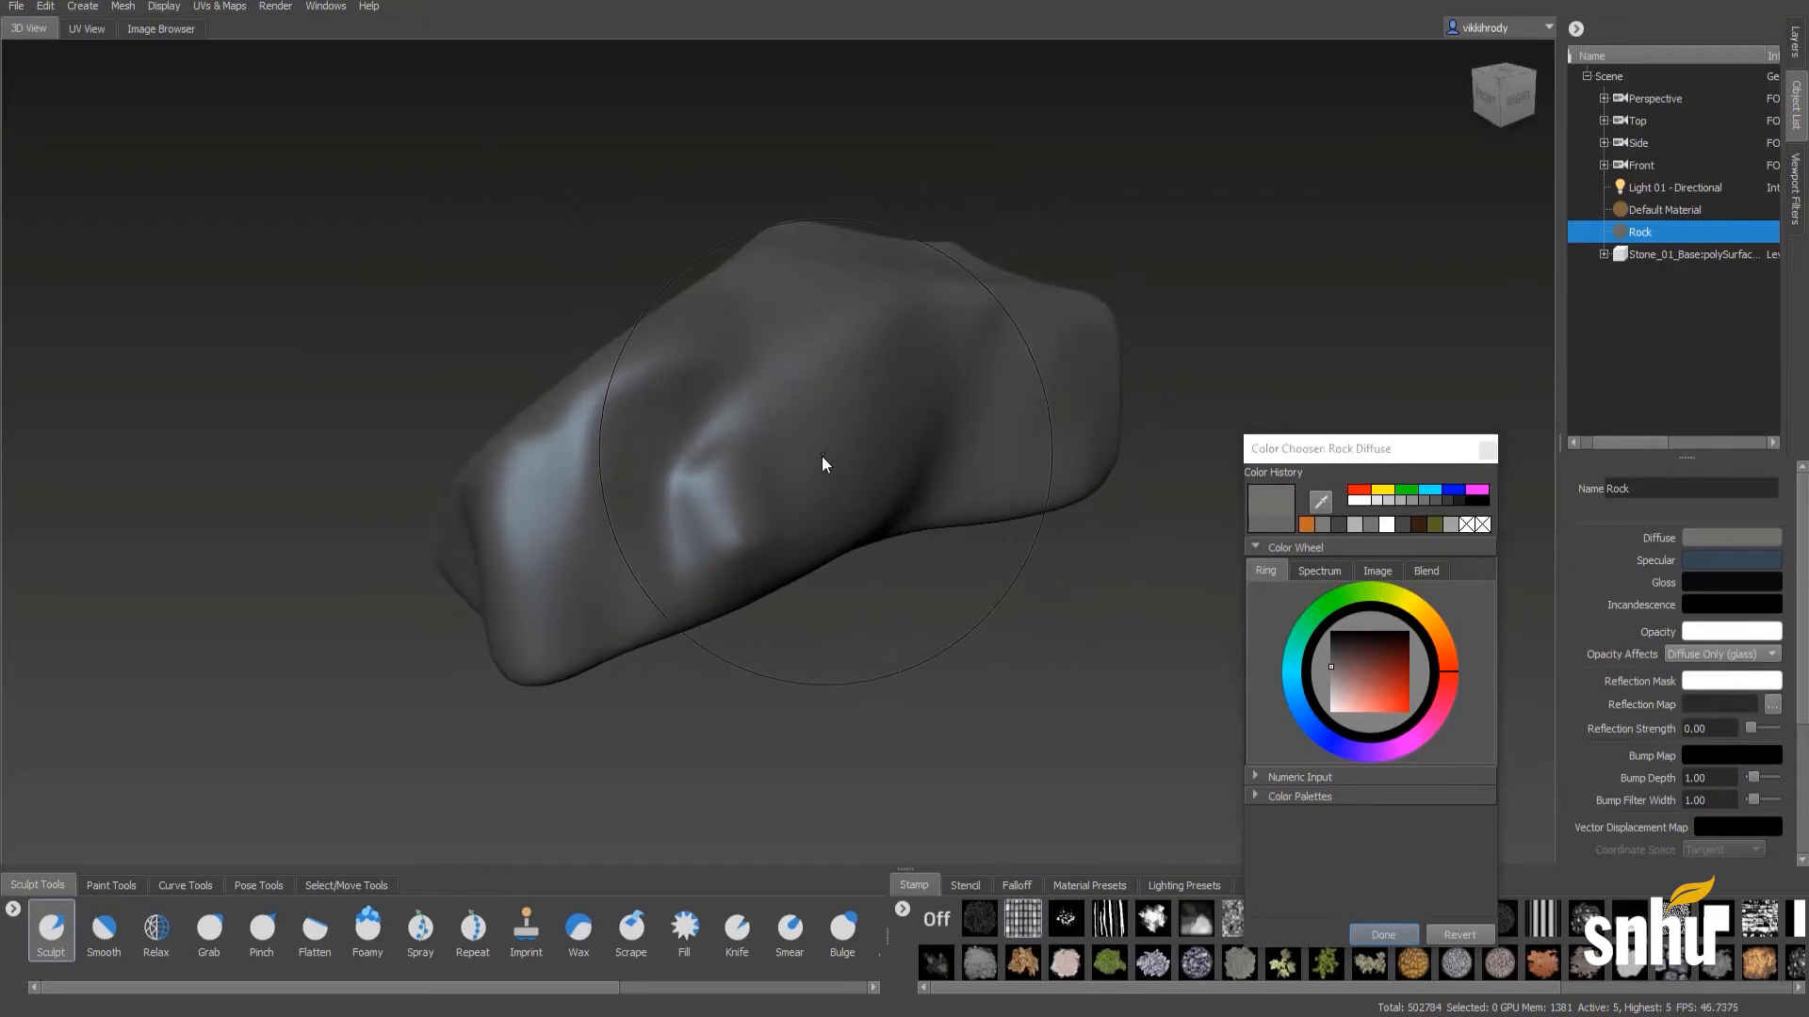
pyautogui.press('b')
pyautogui.moveTo(653, 356)
pyautogui.mouseDown()
pyautogui.moveTo(709, 353)
pyautogui.moveTo(534, 388)
pyautogui.moveTo(548, 398)
pyautogui.mouseUp()
pyautogui.moveTo(811, 537)
pyautogui.keyDown('alt'); pyautogui.mouseDown()
pyautogui.moveTo(1155, 493)
pyautogui.moveTo(853, 393)
pyautogui.moveTo(663, 513)
pyautogui.moveTo(791, 557)
pyautogui.mouseUp(); pyautogui.keyUp('alt')
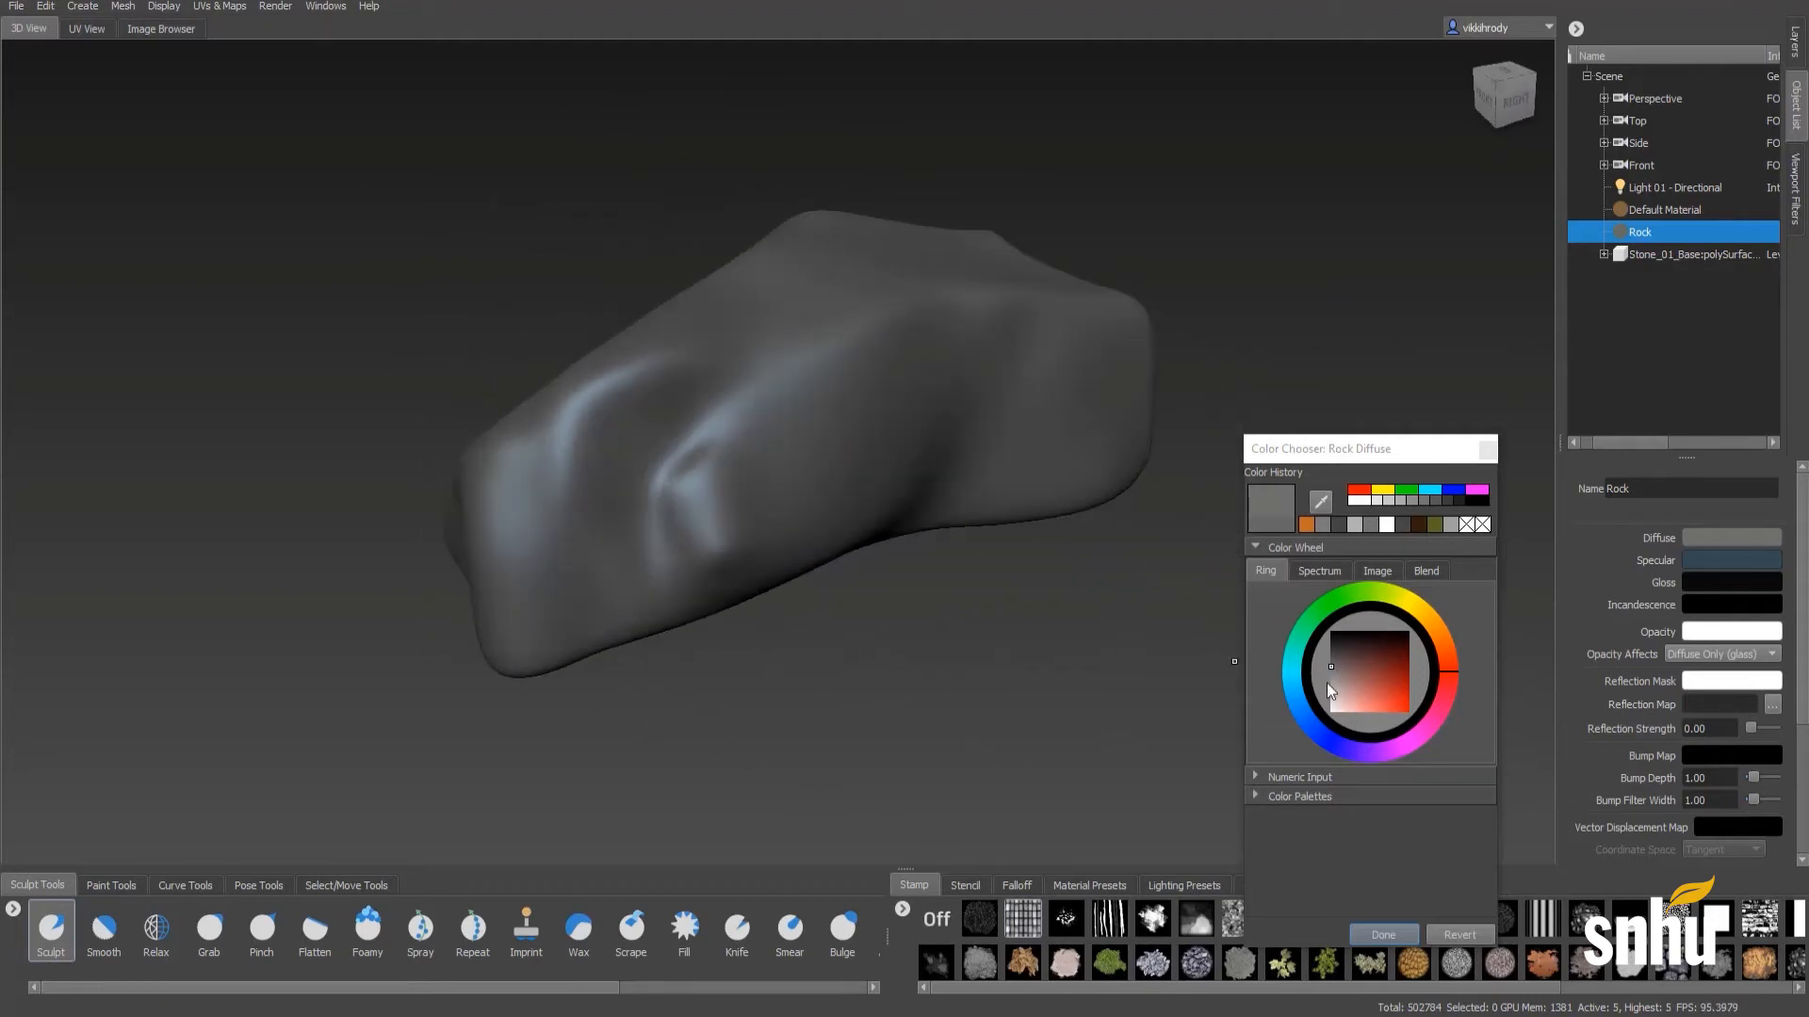
# - Shift the Rock material's diffuse hue to green while keeping the shade grey, and move the colour chooser clear of the properties
pyautogui.moveTo(1304, 641)
pyautogui.mouseDown()
pyautogui.moveTo(1313, 612)
pyautogui.moveTo(1314, 667)
pyautogui.mouseUp()
pyautogui.click(1359, 665)
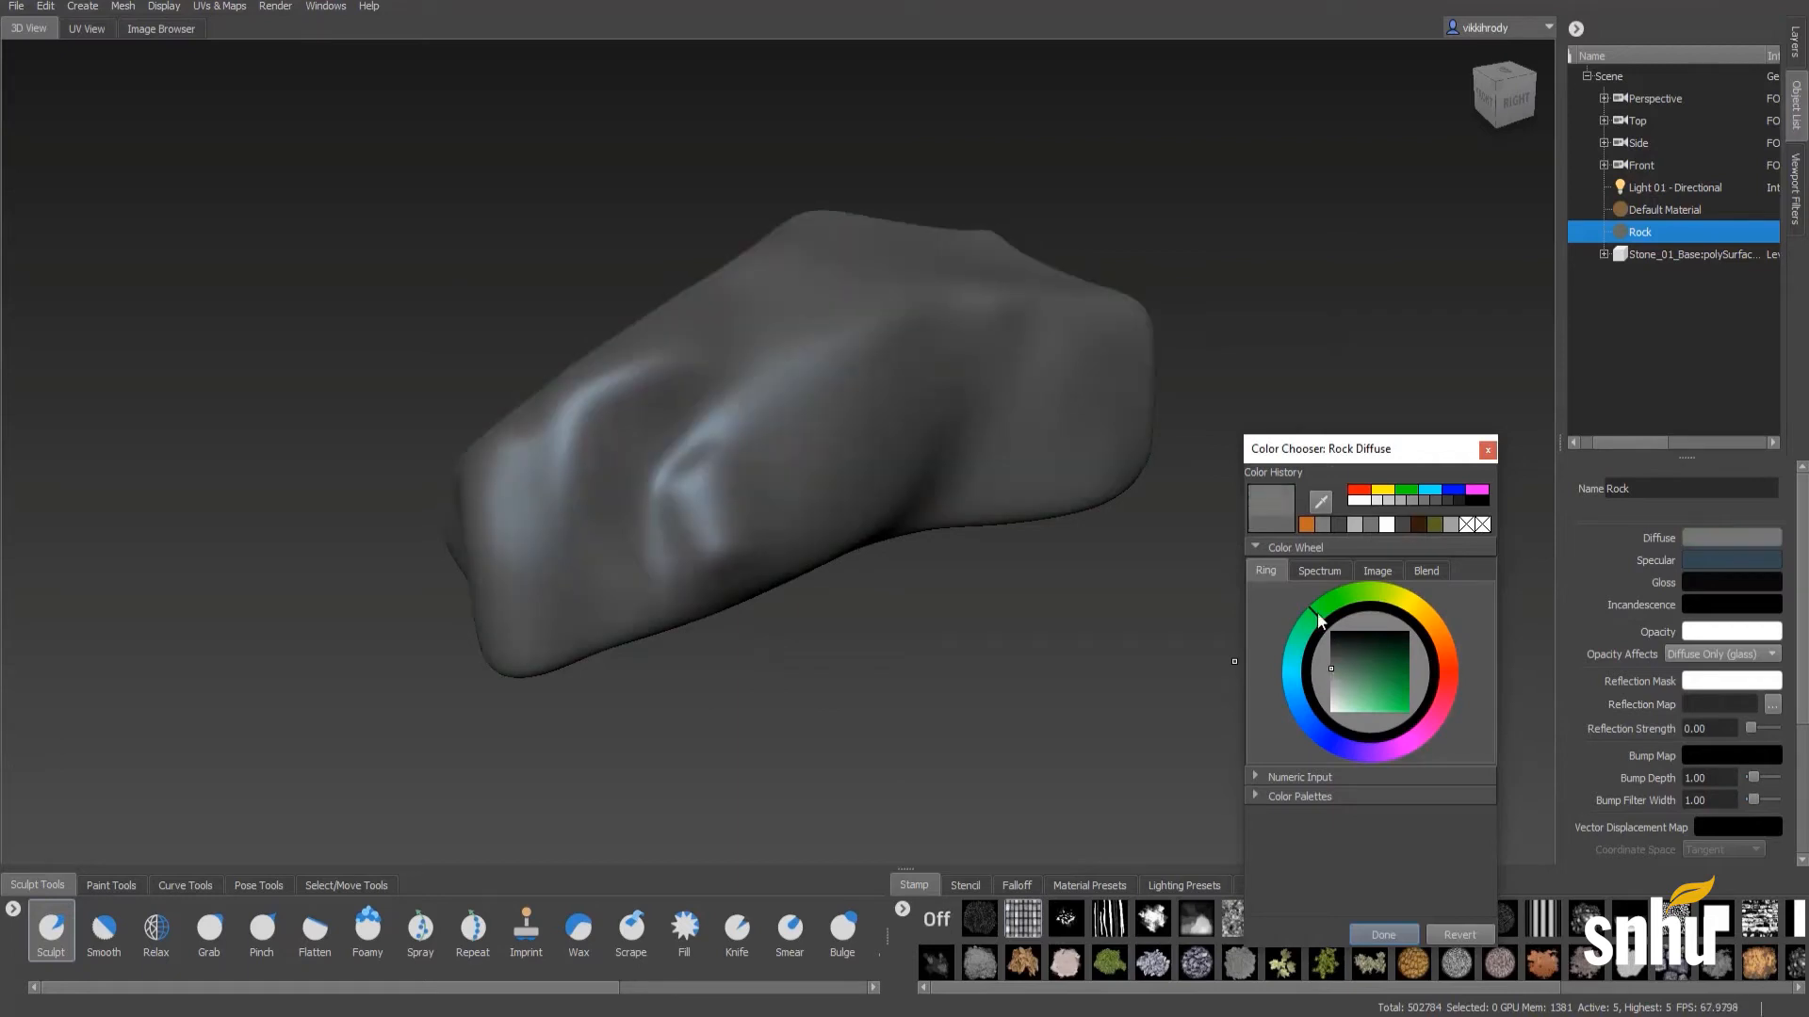
pyautogui.keyDown('alt'); pyautogui.moveTo(916, 373); pyautogui.dragTo(1143, 489); pyautogui.keyUp('alt')
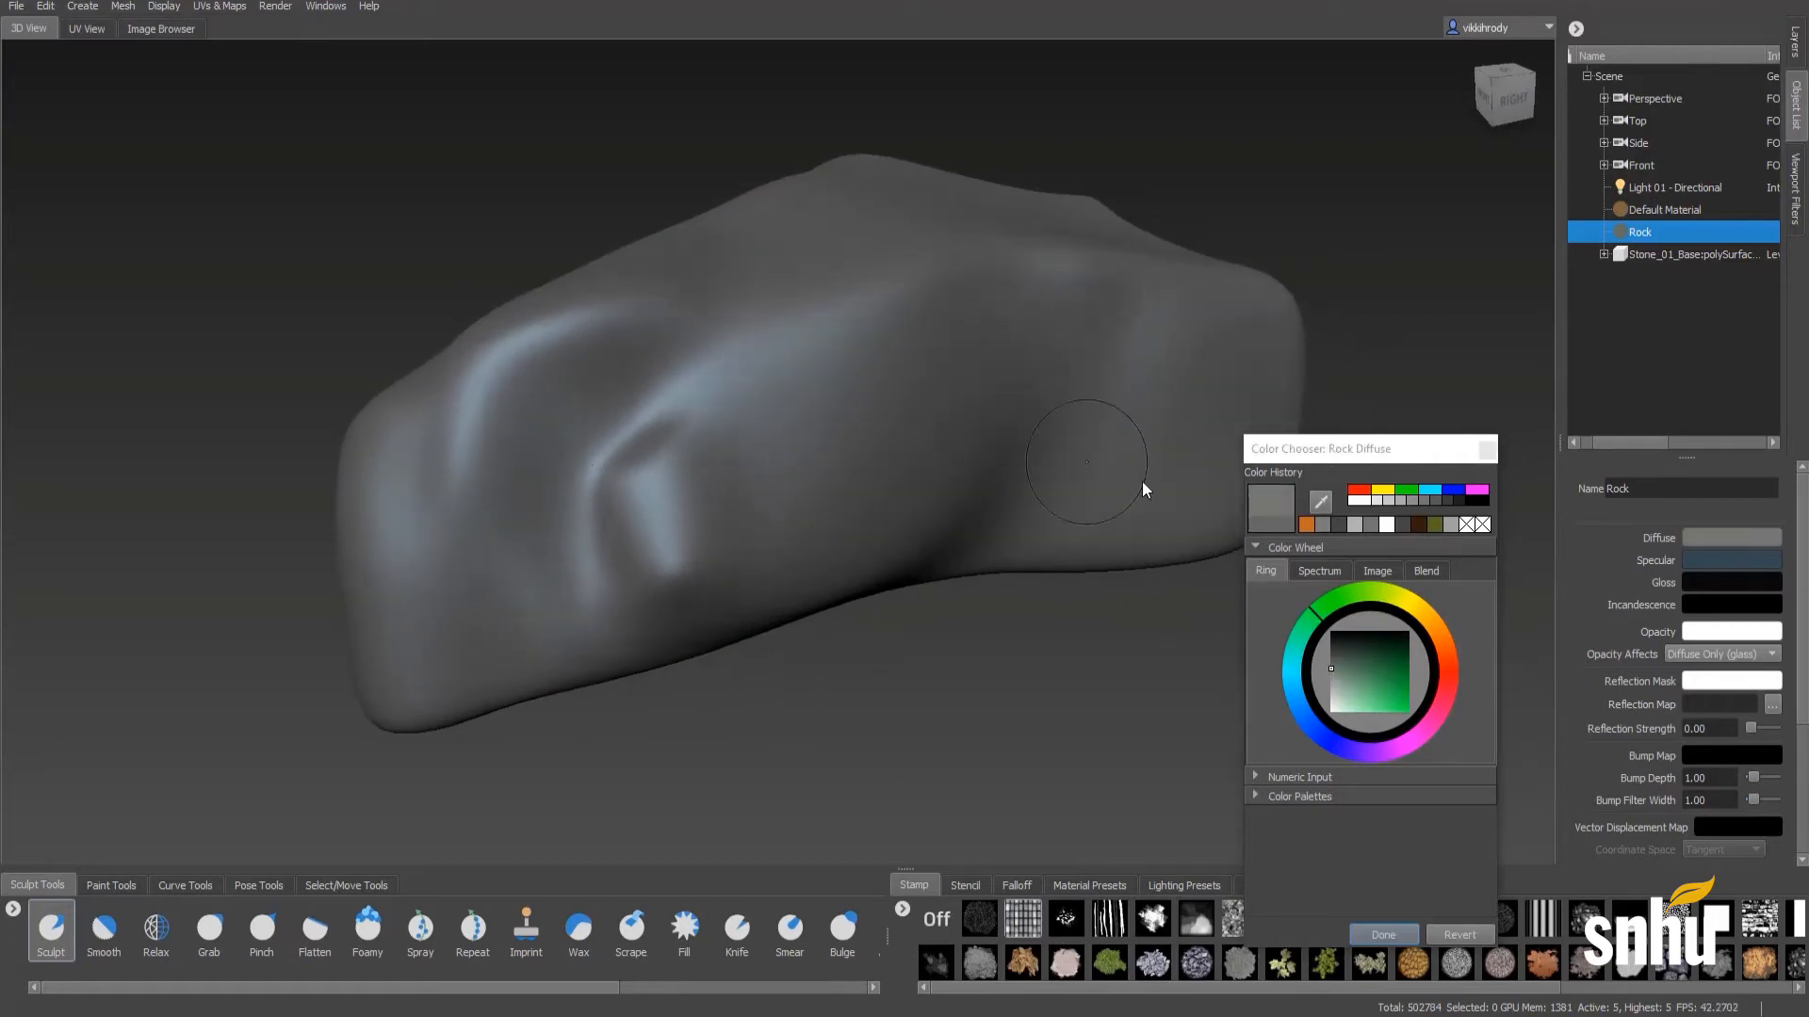
pyautogui.moveTo(1439, 459); pyautogui.dragTo(1356, 243)
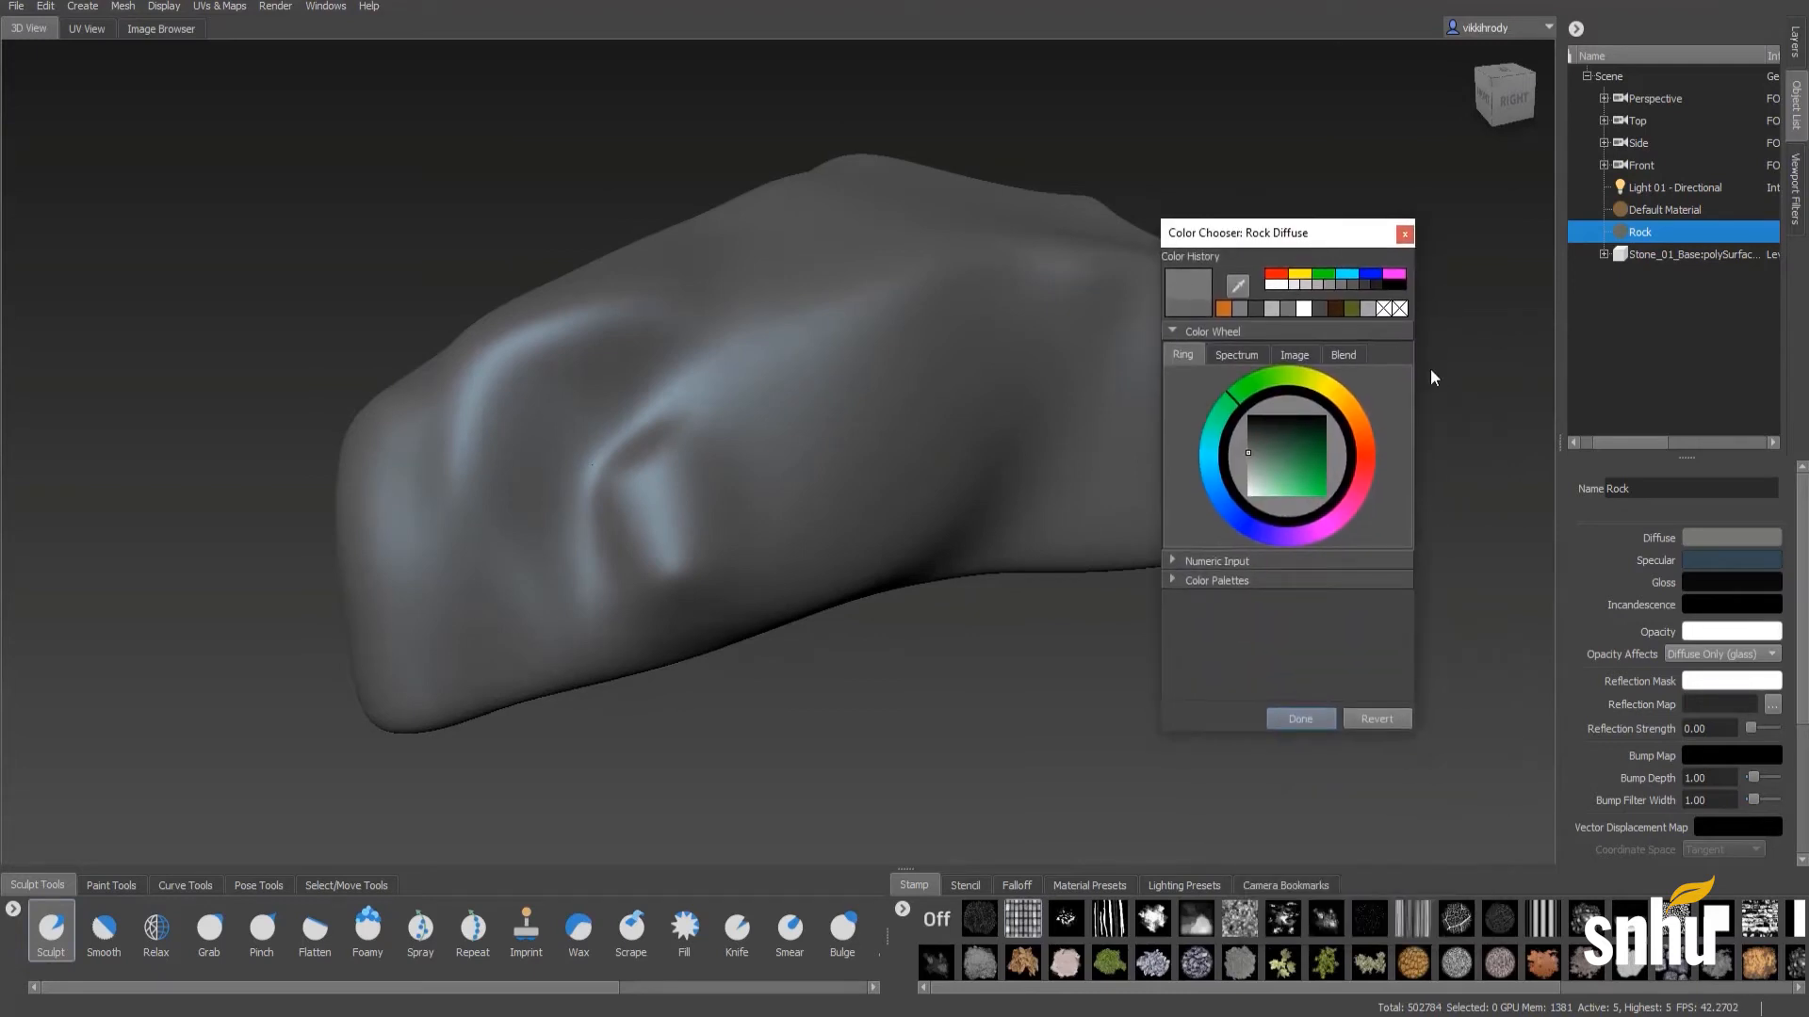
# - Try a saturated dark green as the Rock material's specular colour
pyautogui.click(1705, 564)
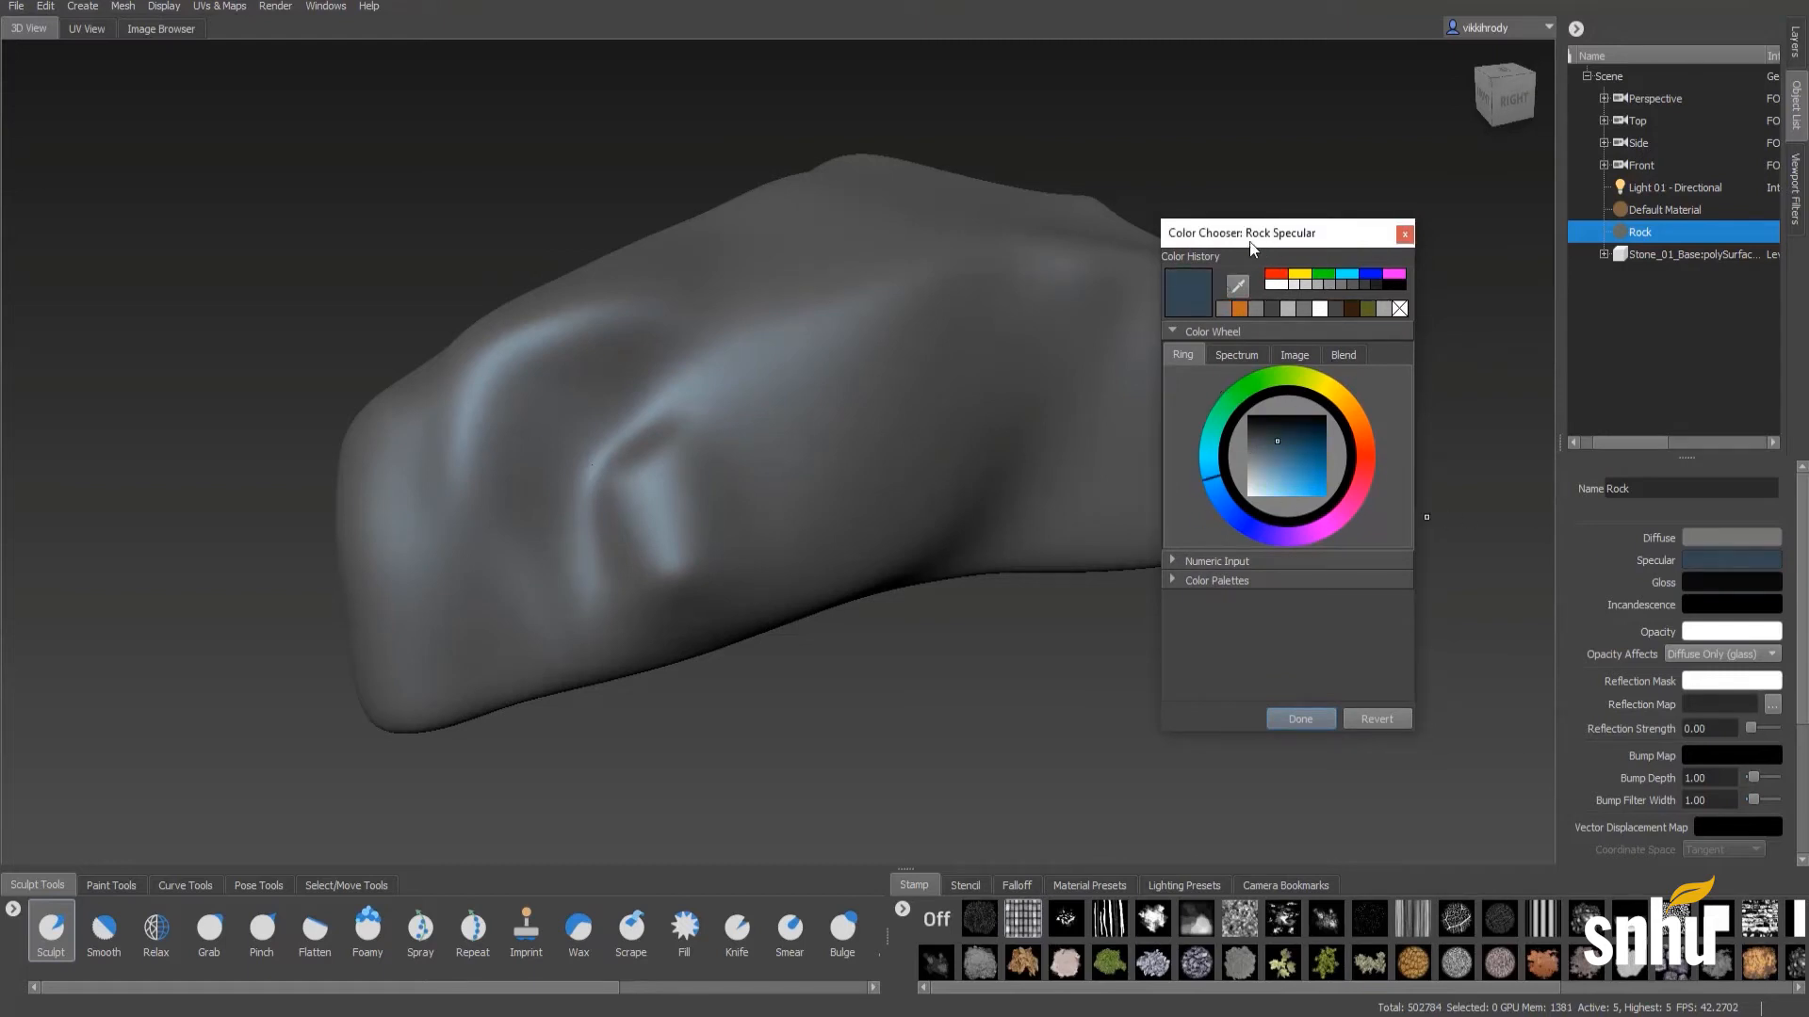
pyautogui.moveTo(1249, 243); pyautogui.dragTo(1273, 233)
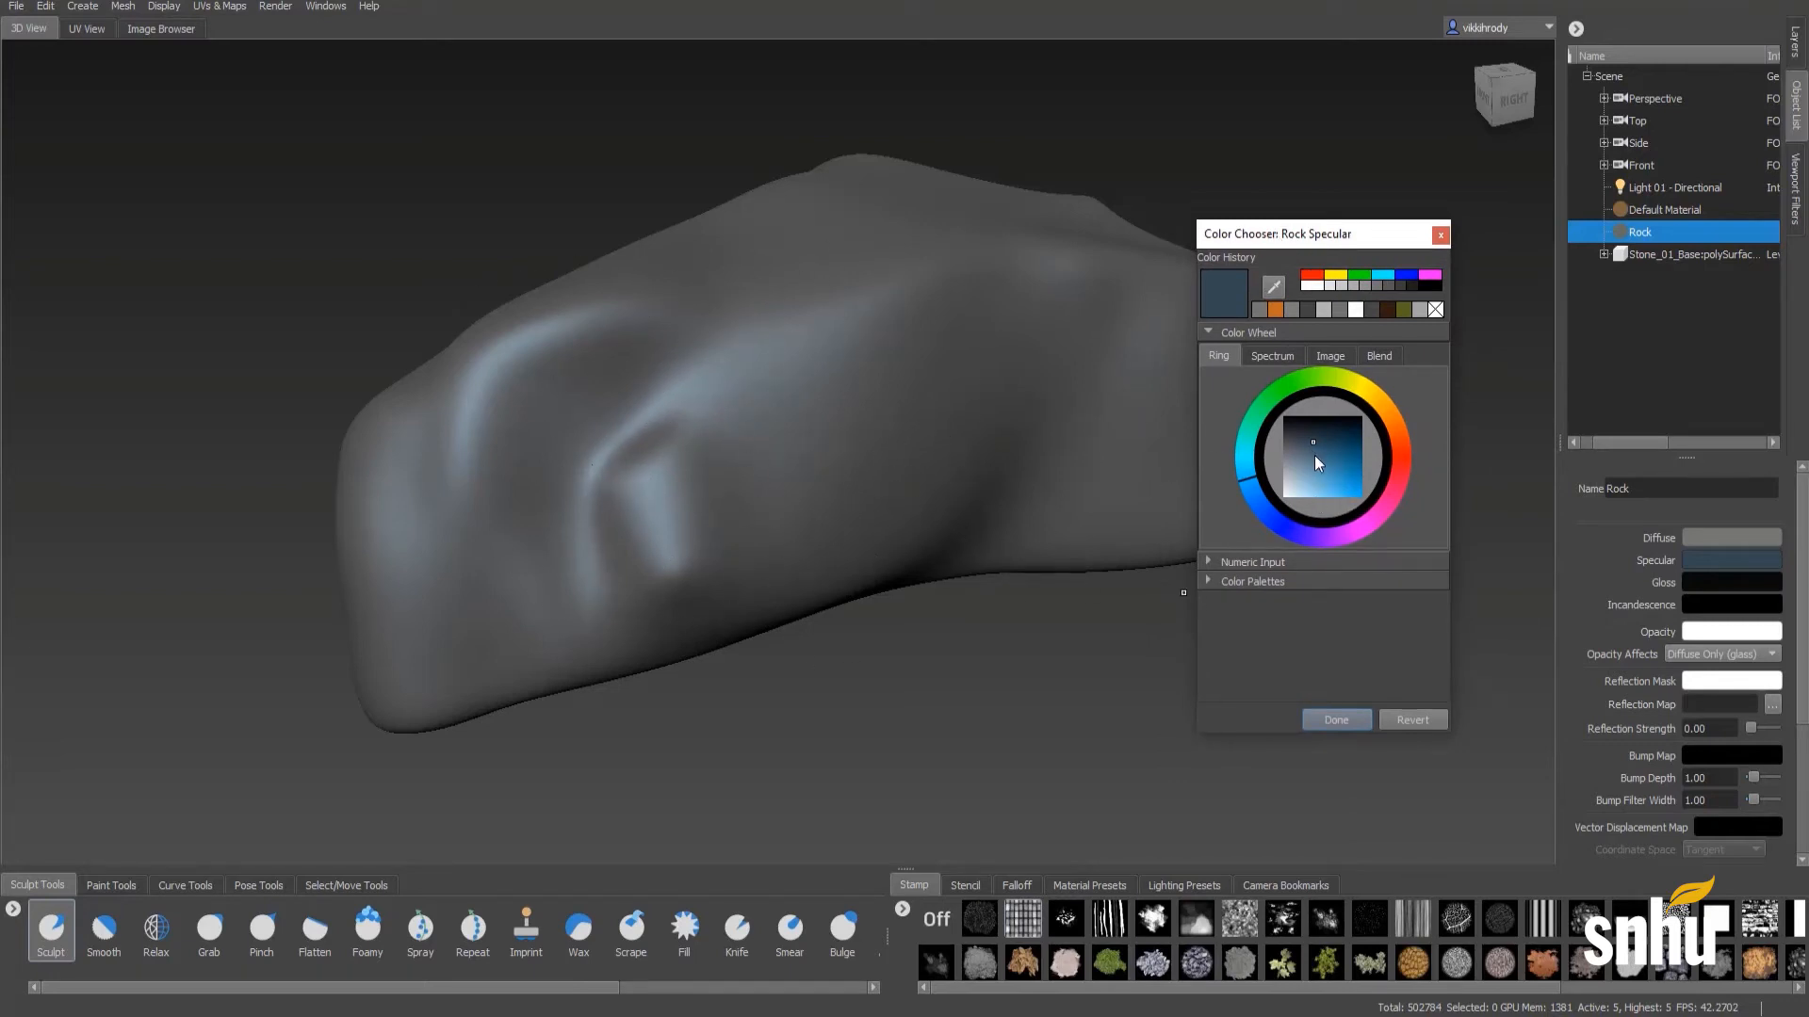
pyautogui.moveTo(1314, 455)
pyautogui.mouseDown()
pyautogui.moveTo(1306, 478)
pyautogui.moveTo(1364, 455)
pyautogui.mouseUp()
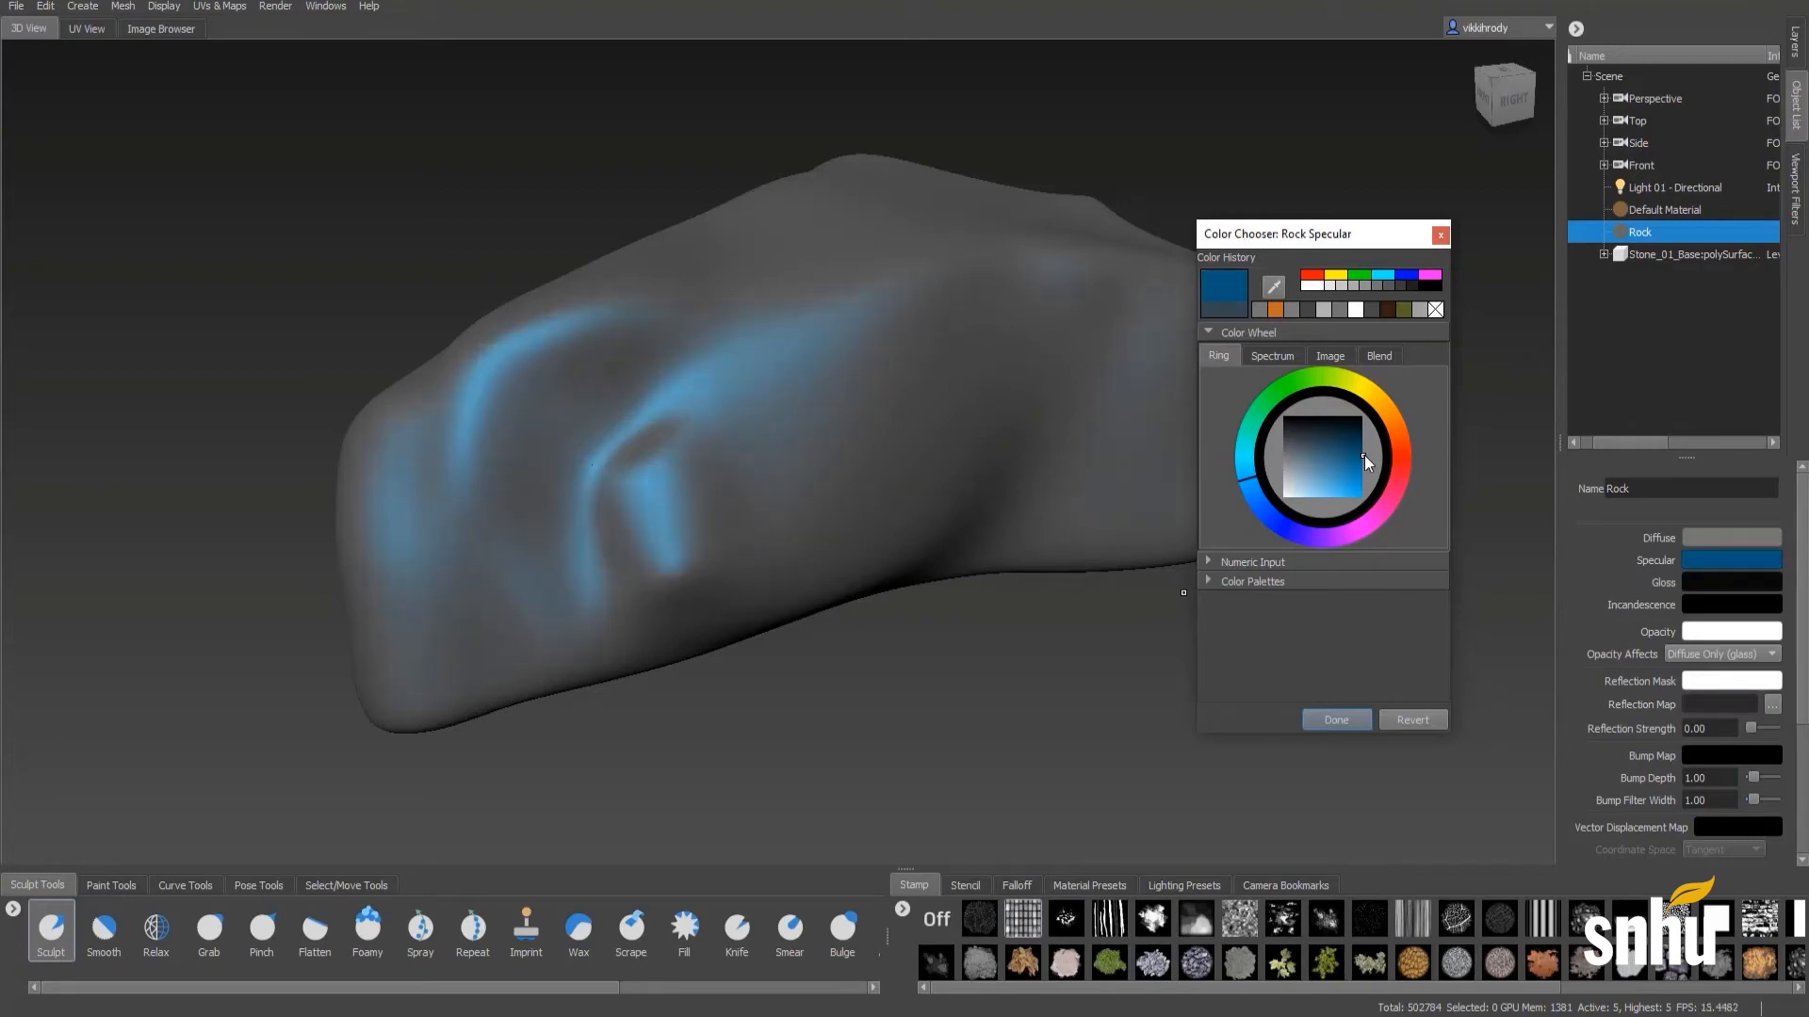
pyautogui.moveTo(1340, 390)
pyautogui.mouseDown()
pyautogui.moveTo(1303, 380)
pyautogui.moveTo(1392, 411)
pyautogui.moveTo(1395, 500)
pyautogui.mouseUp()
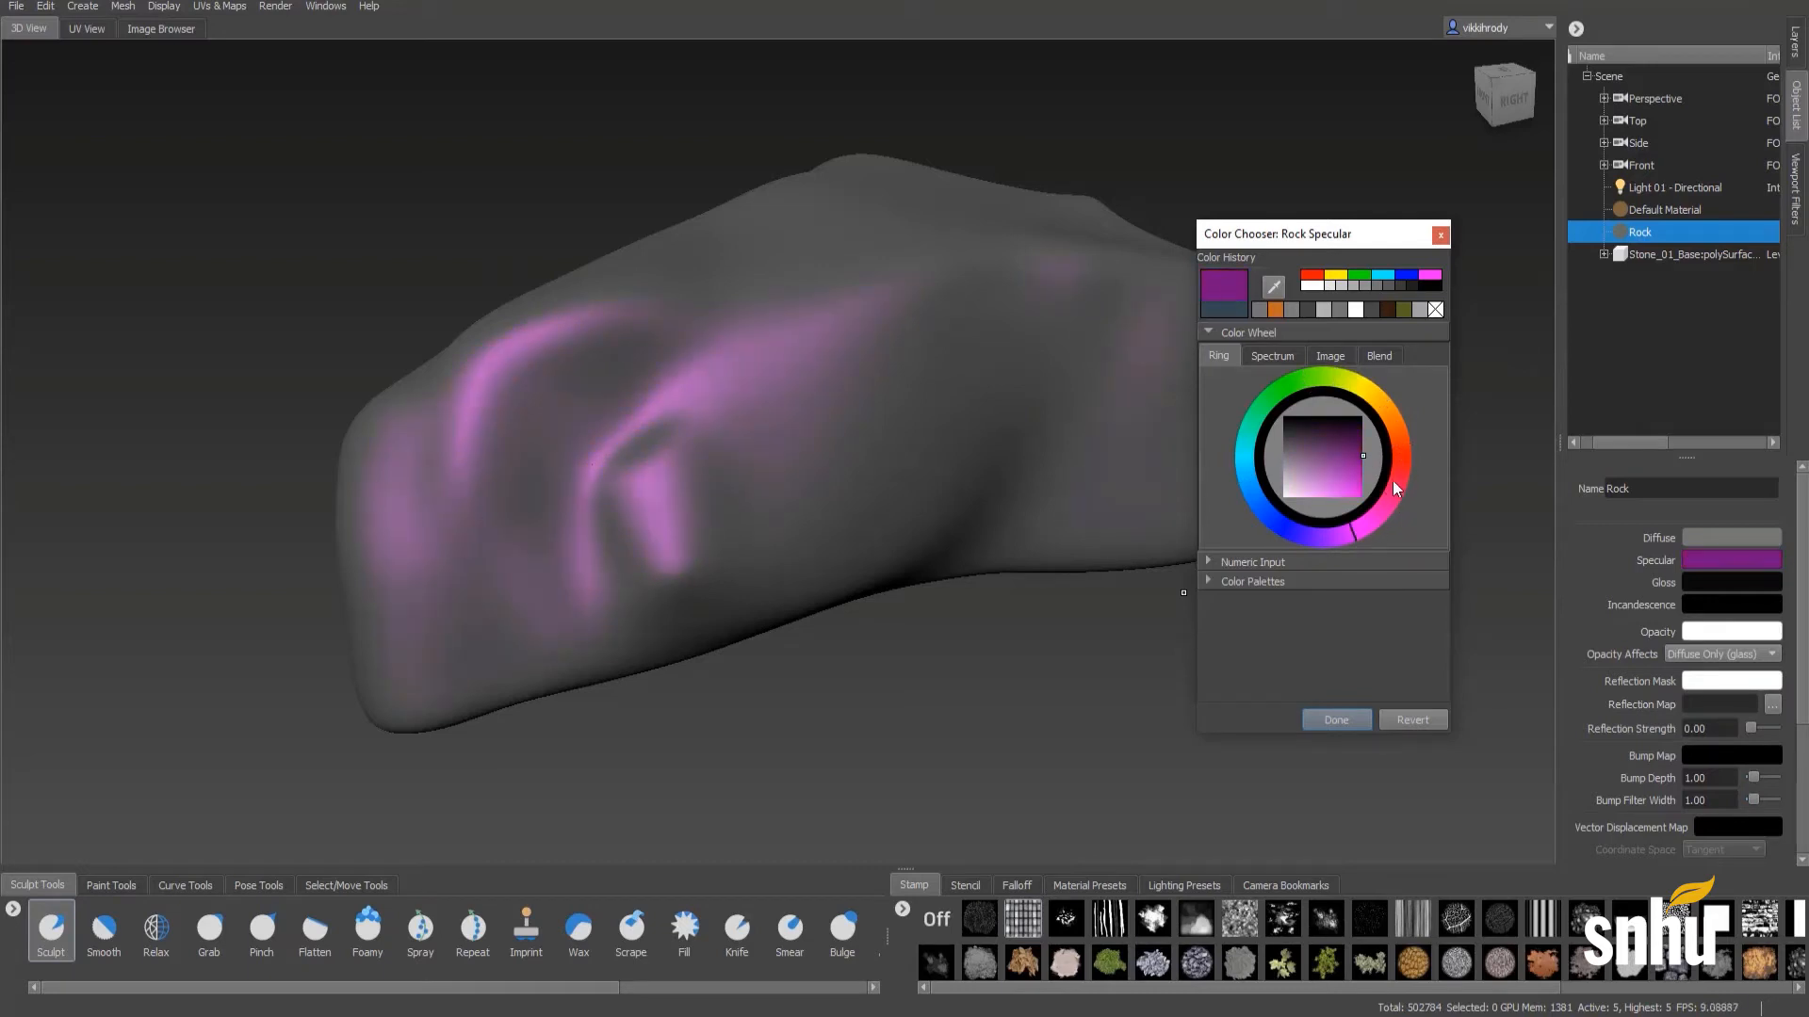
pyautogui.moveTo(1392, 494)
pyautogui.mouseDown()
pyautogui.moveTo(1366, 387)
pyautogui.moveTo(1270, 409)
pyautogui.moveTo(1260, 451)
pyautogui.mouseUp()
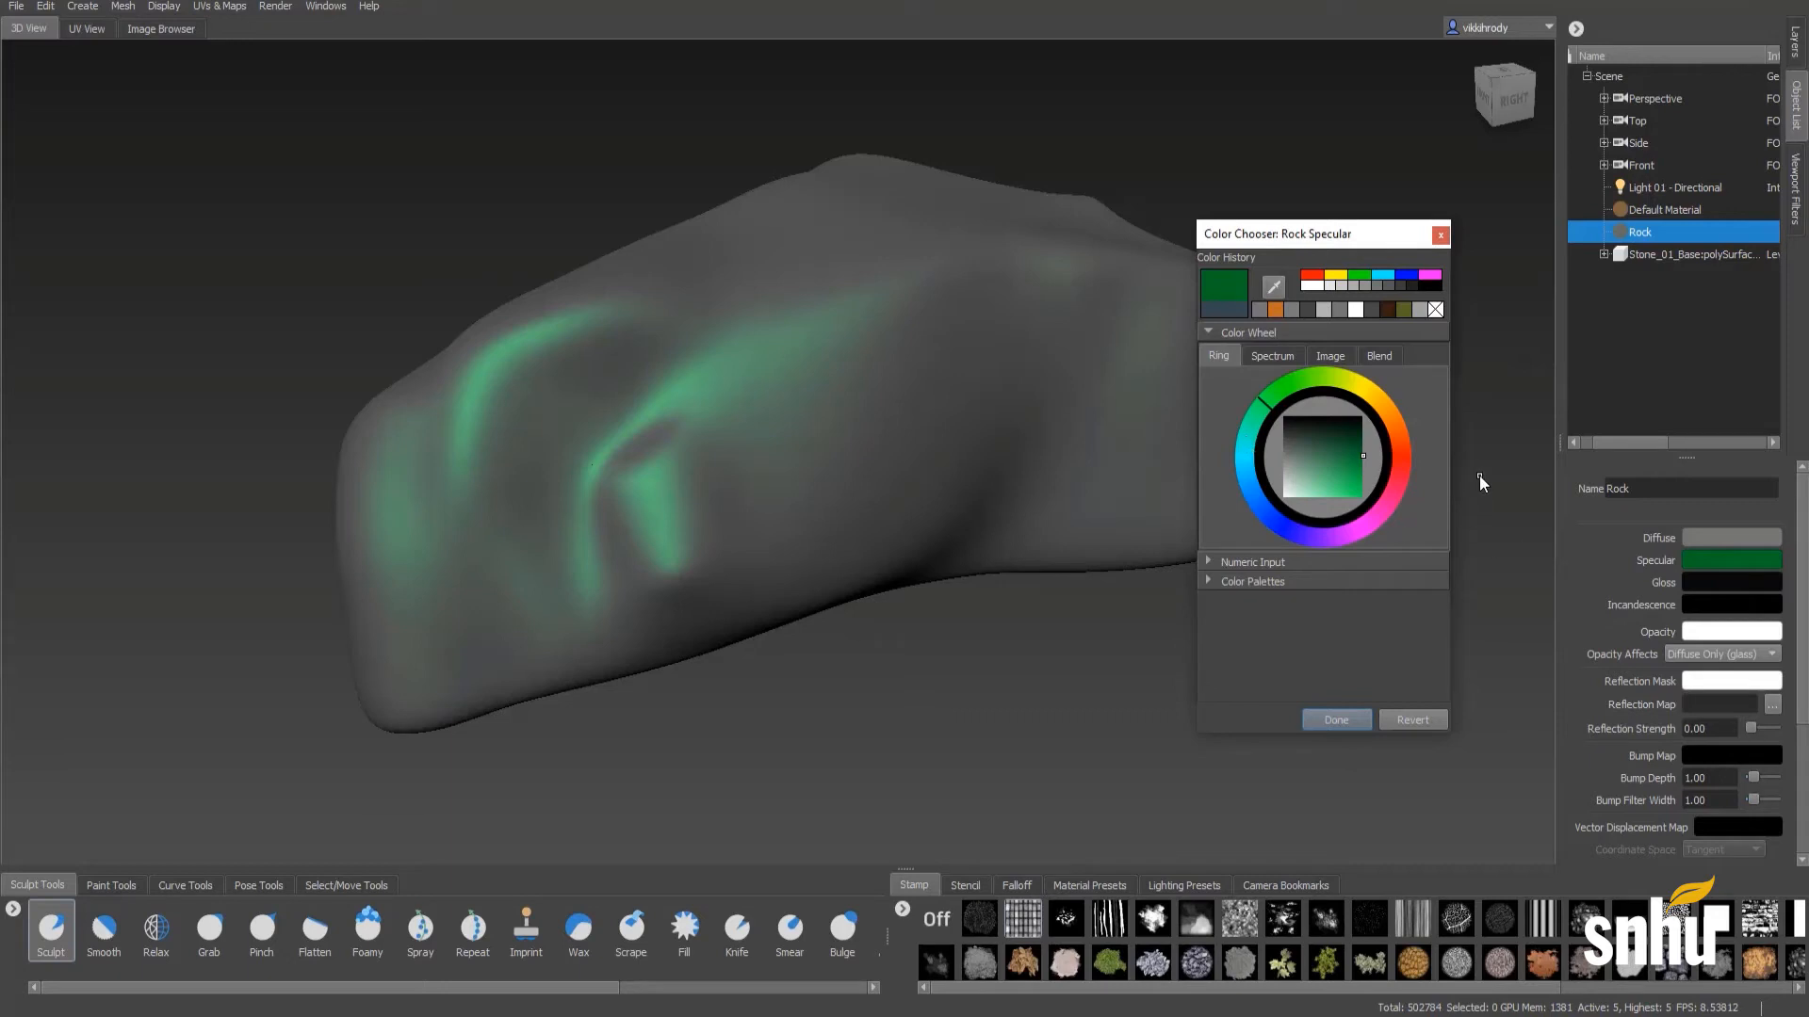
# - Try white and several grey shades for the Rock material's specular colour, ending on a light grey
pyautogui.click(1284, 474)
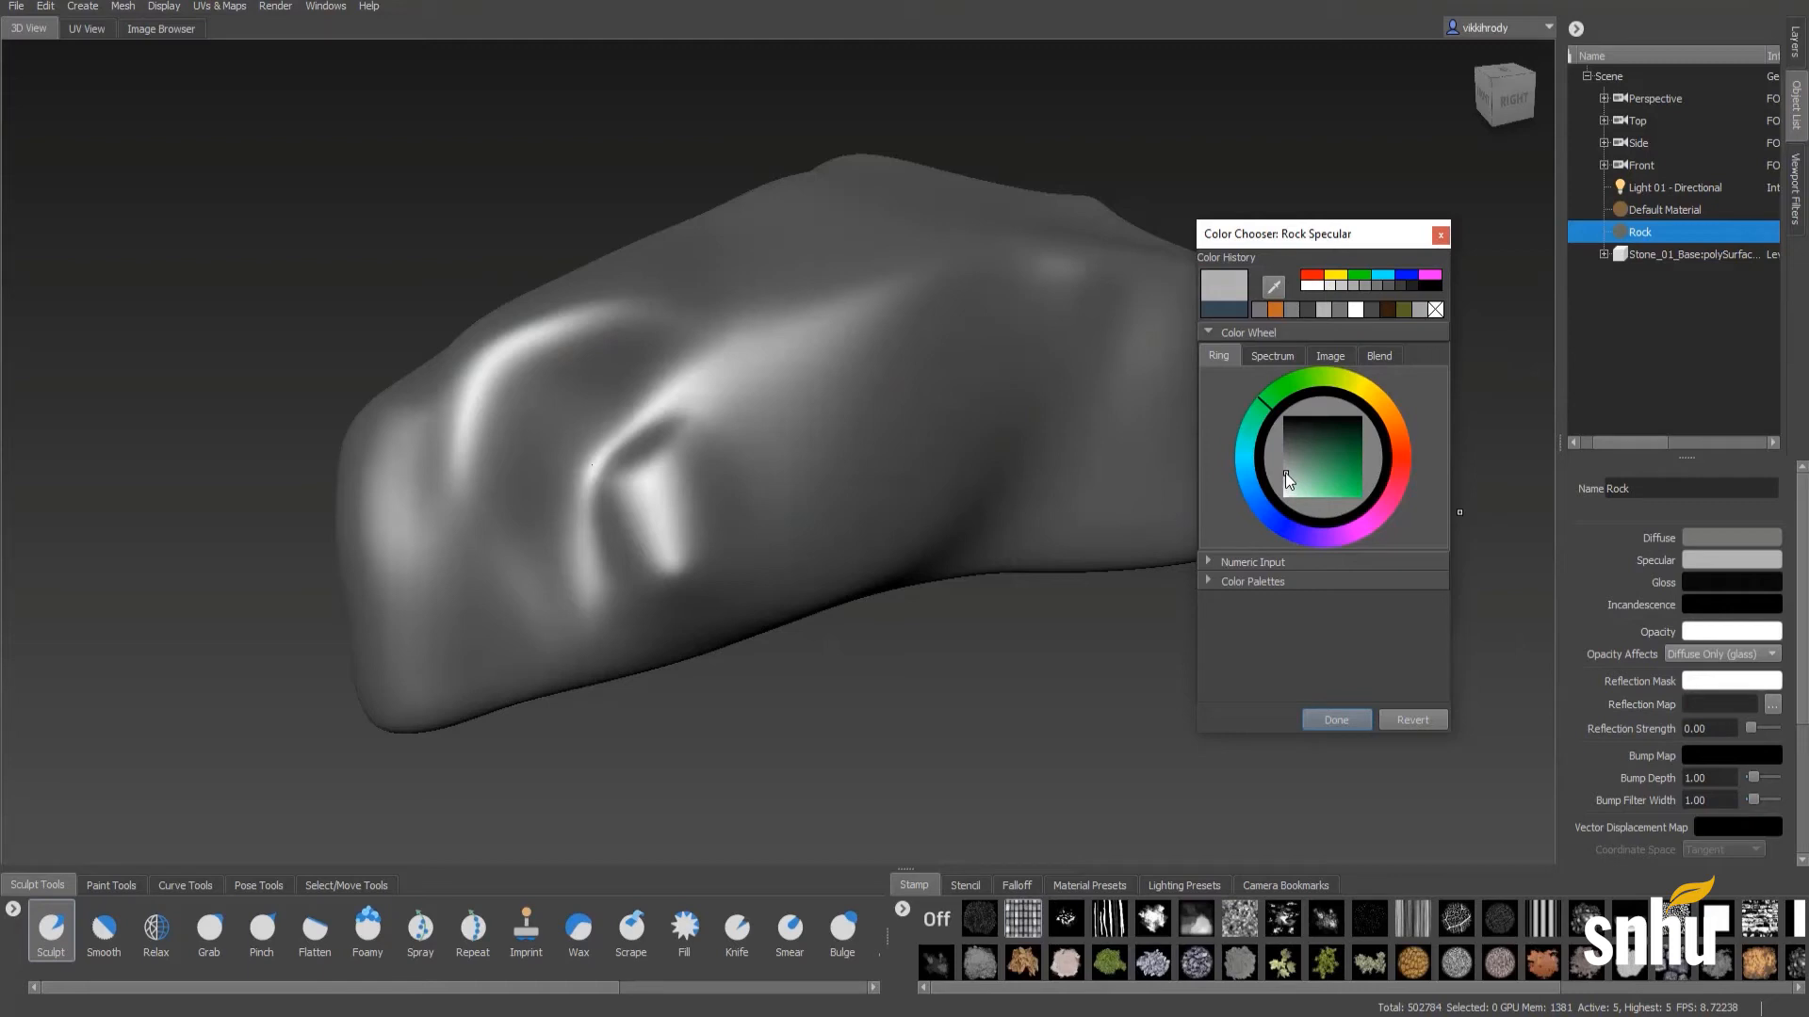
pyautogui.moveTo(1285, 473); pyautogui.dragTo(1281, 463)
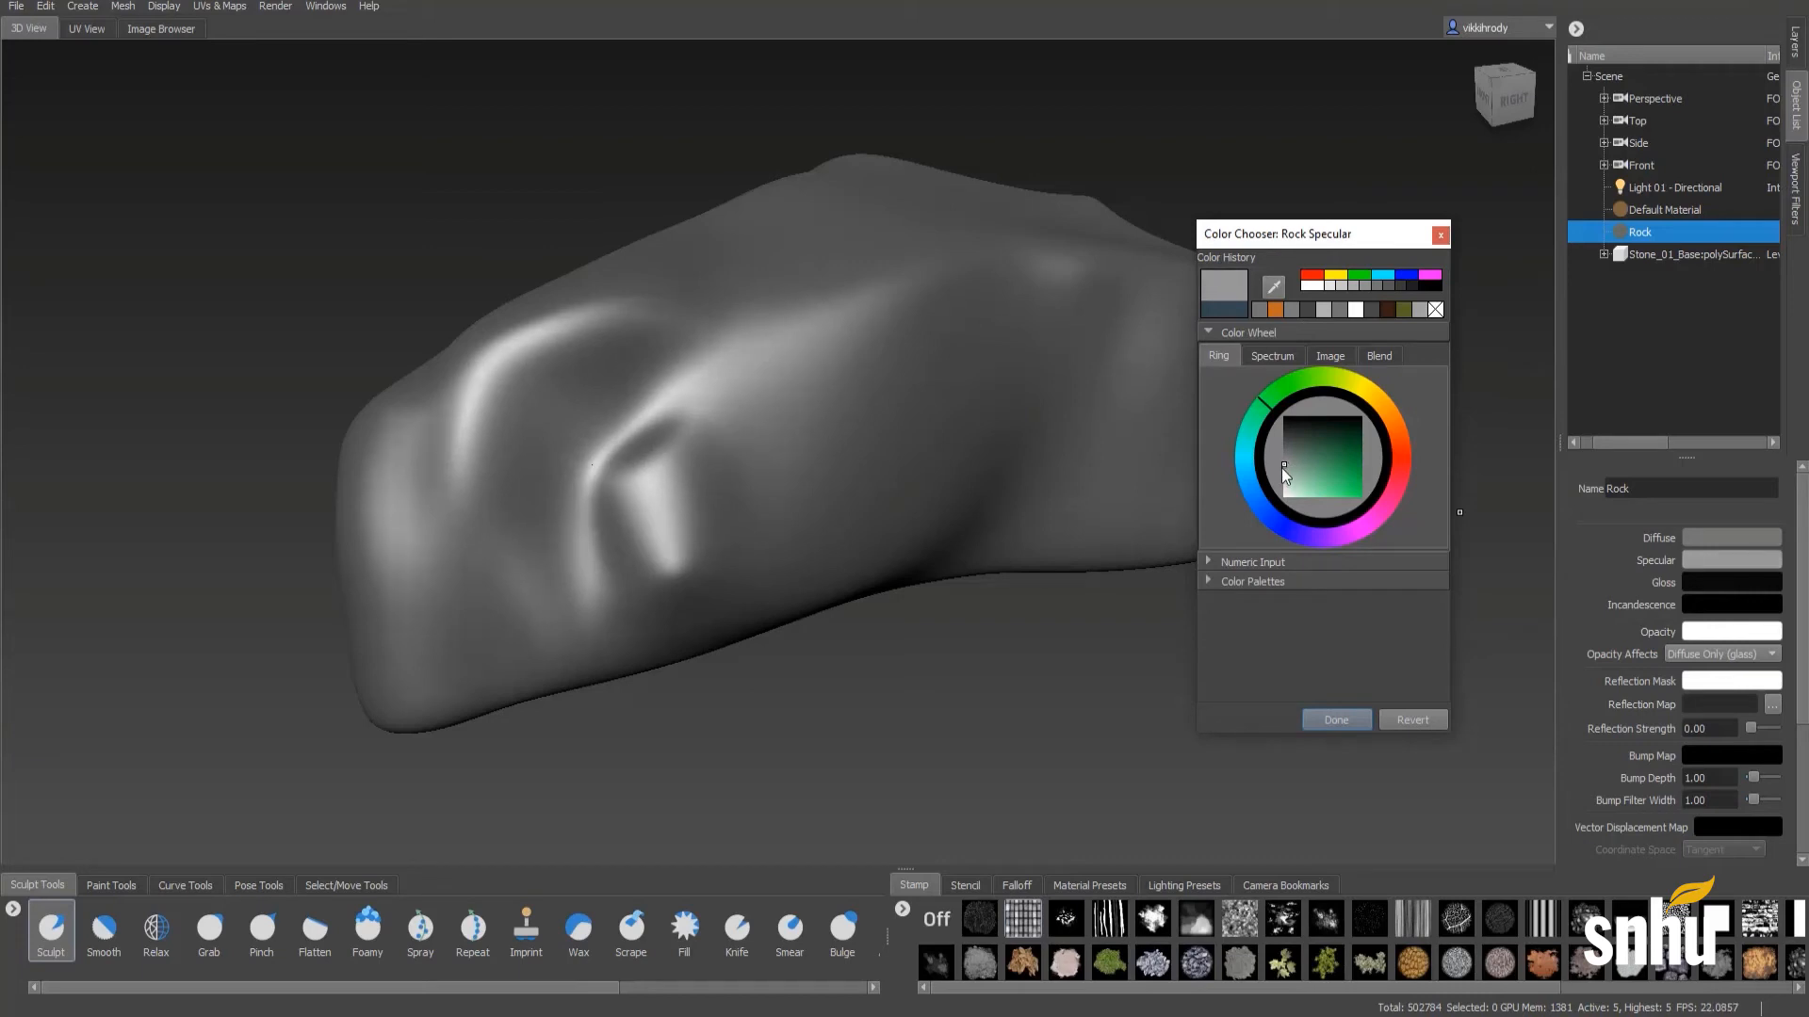
pyautogui.moveTo(1285, 466); pyautogui.dragTo(1283, 493)
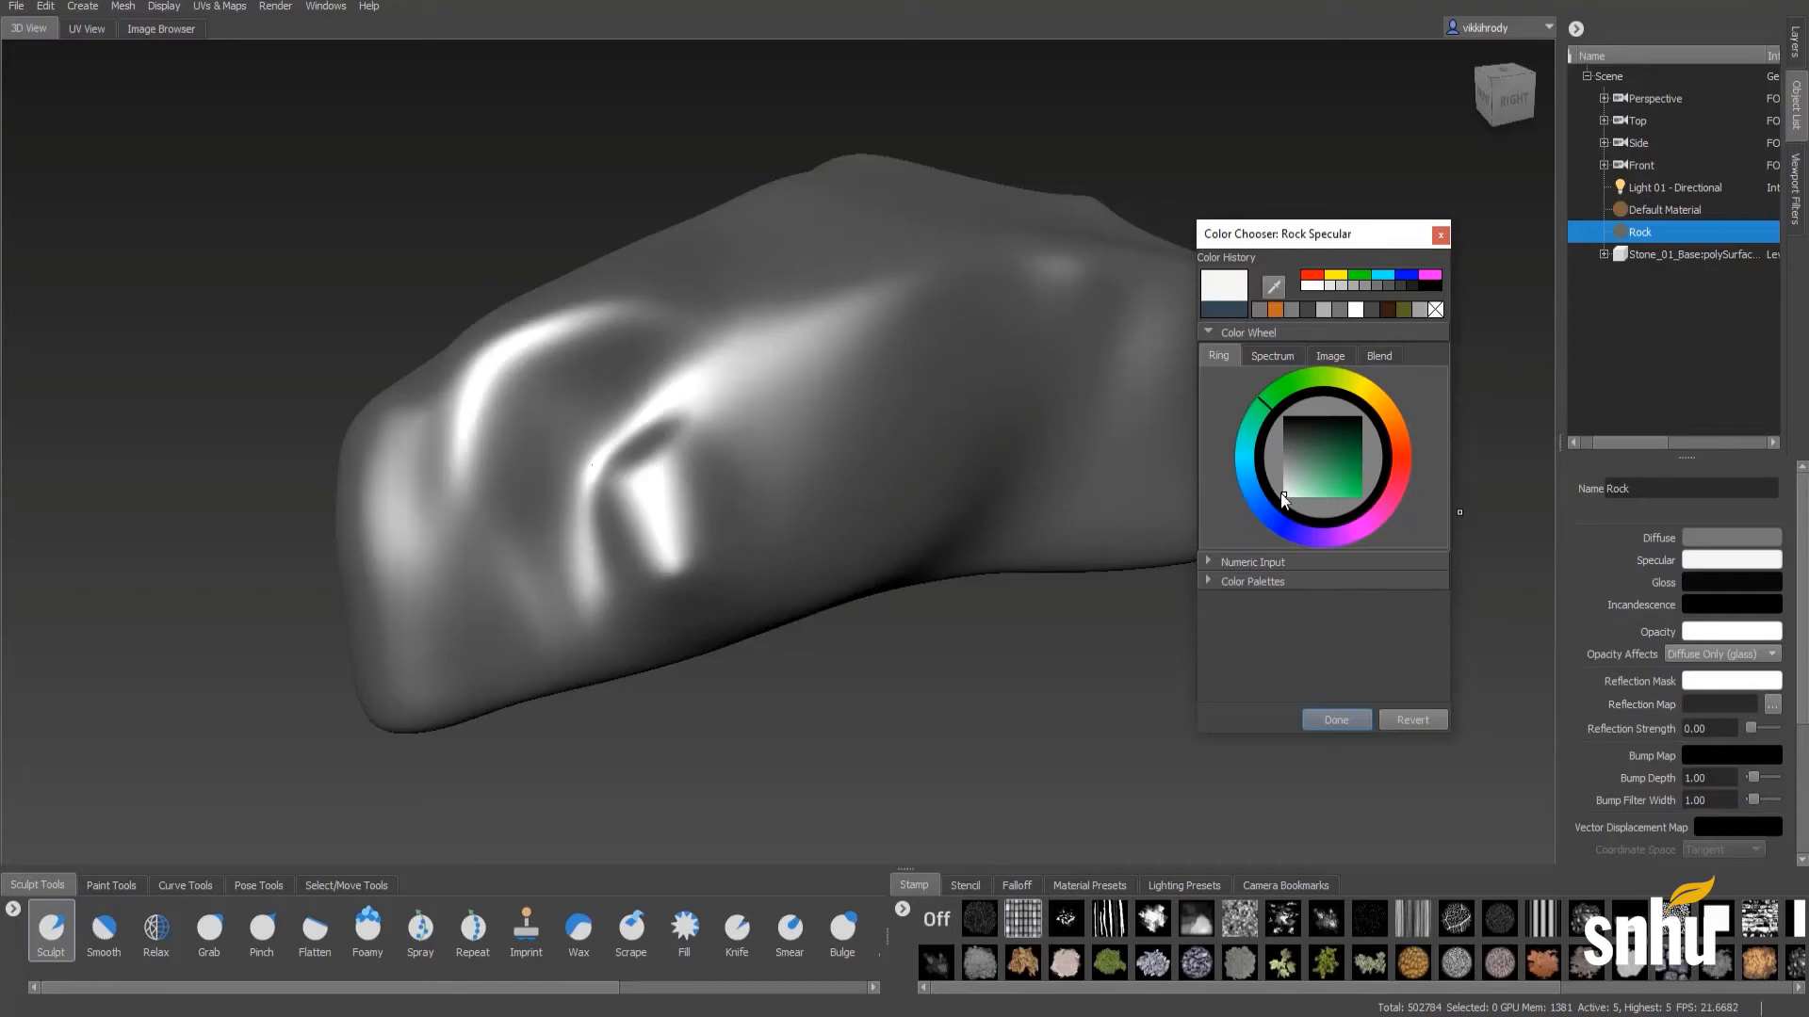
pyautogui.moveTo(1286, 499); pyautogui.dragTo(1268, 477)
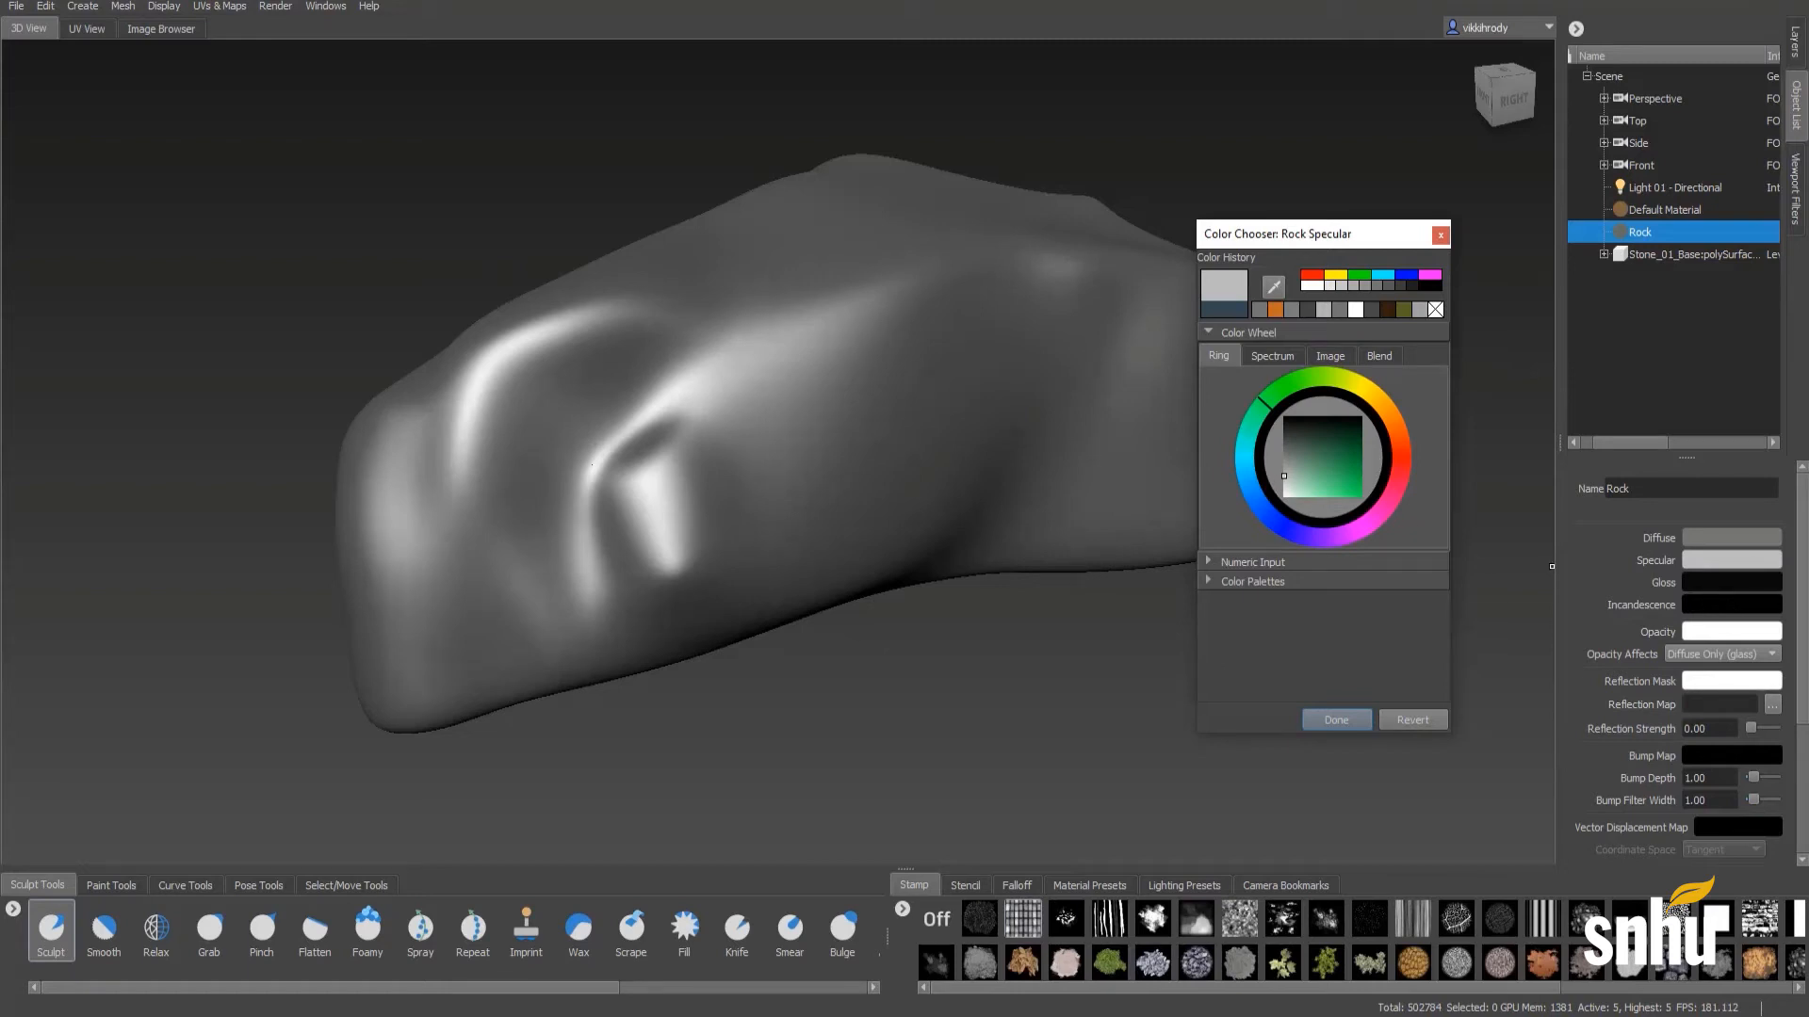
pyautogui.click(1552, 567)
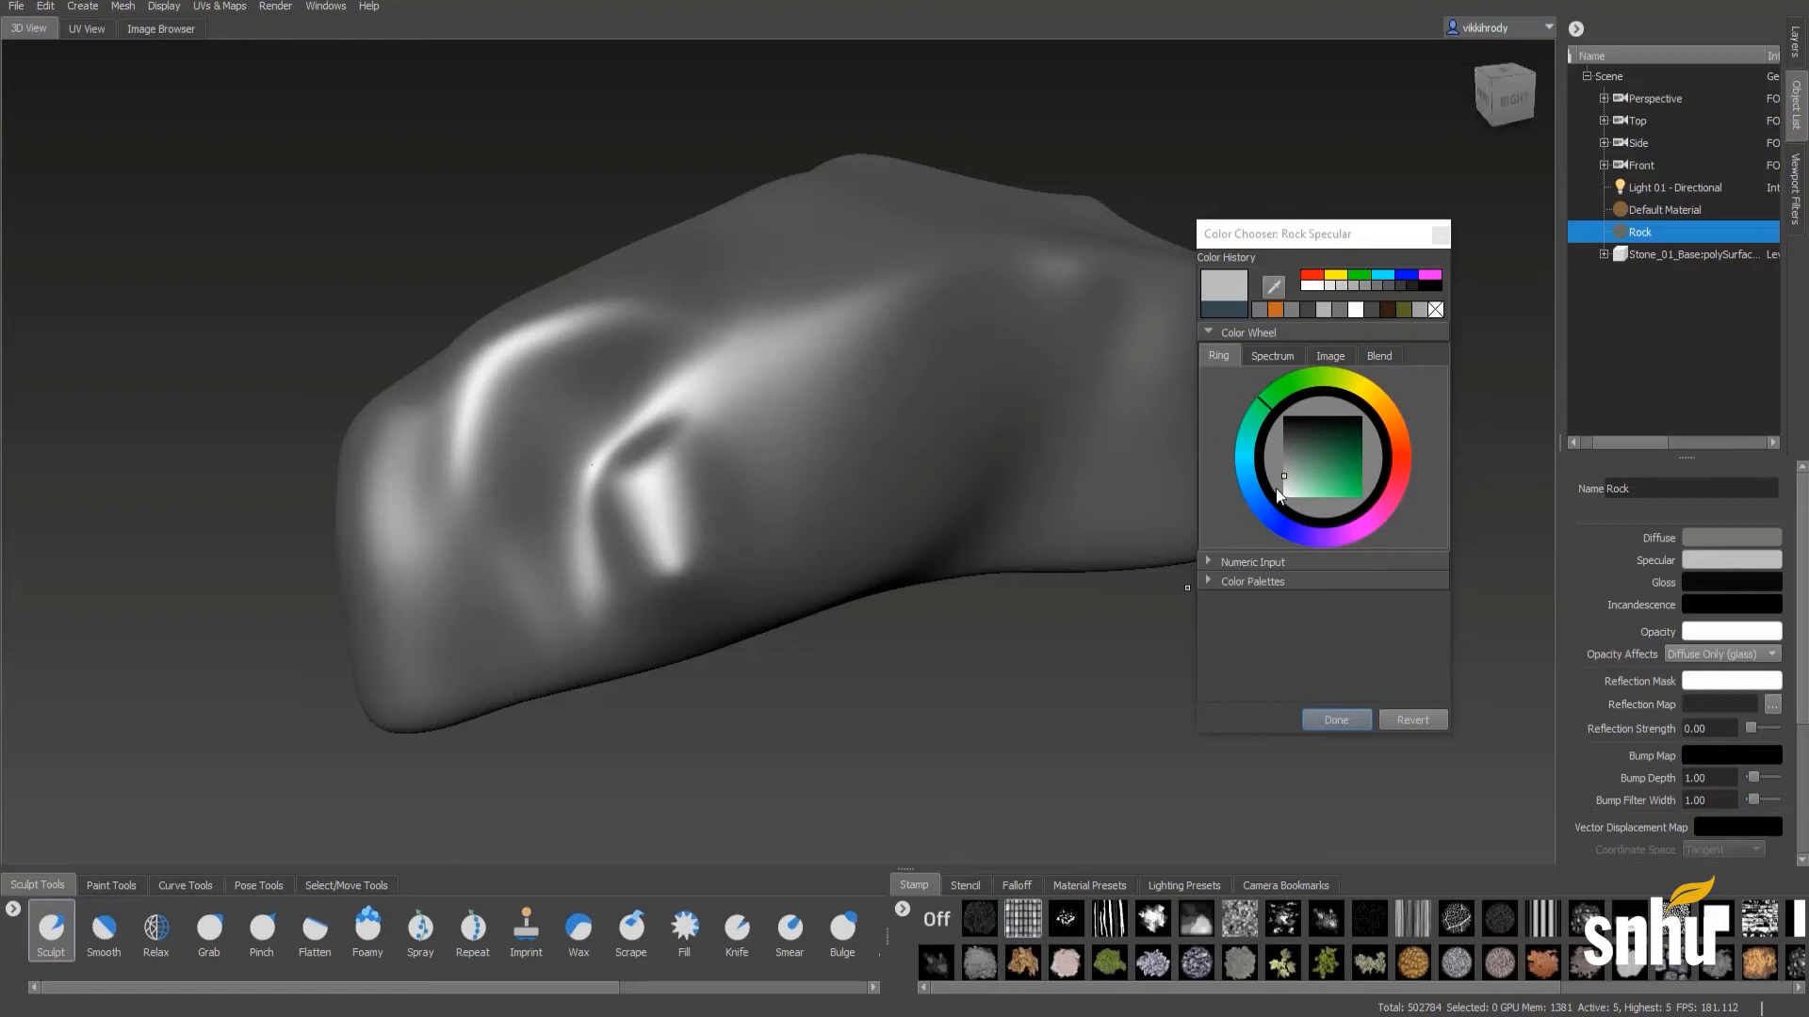
pyautogui.moveTo(1287, 478); pyautogui.dragTo(1276, 434)
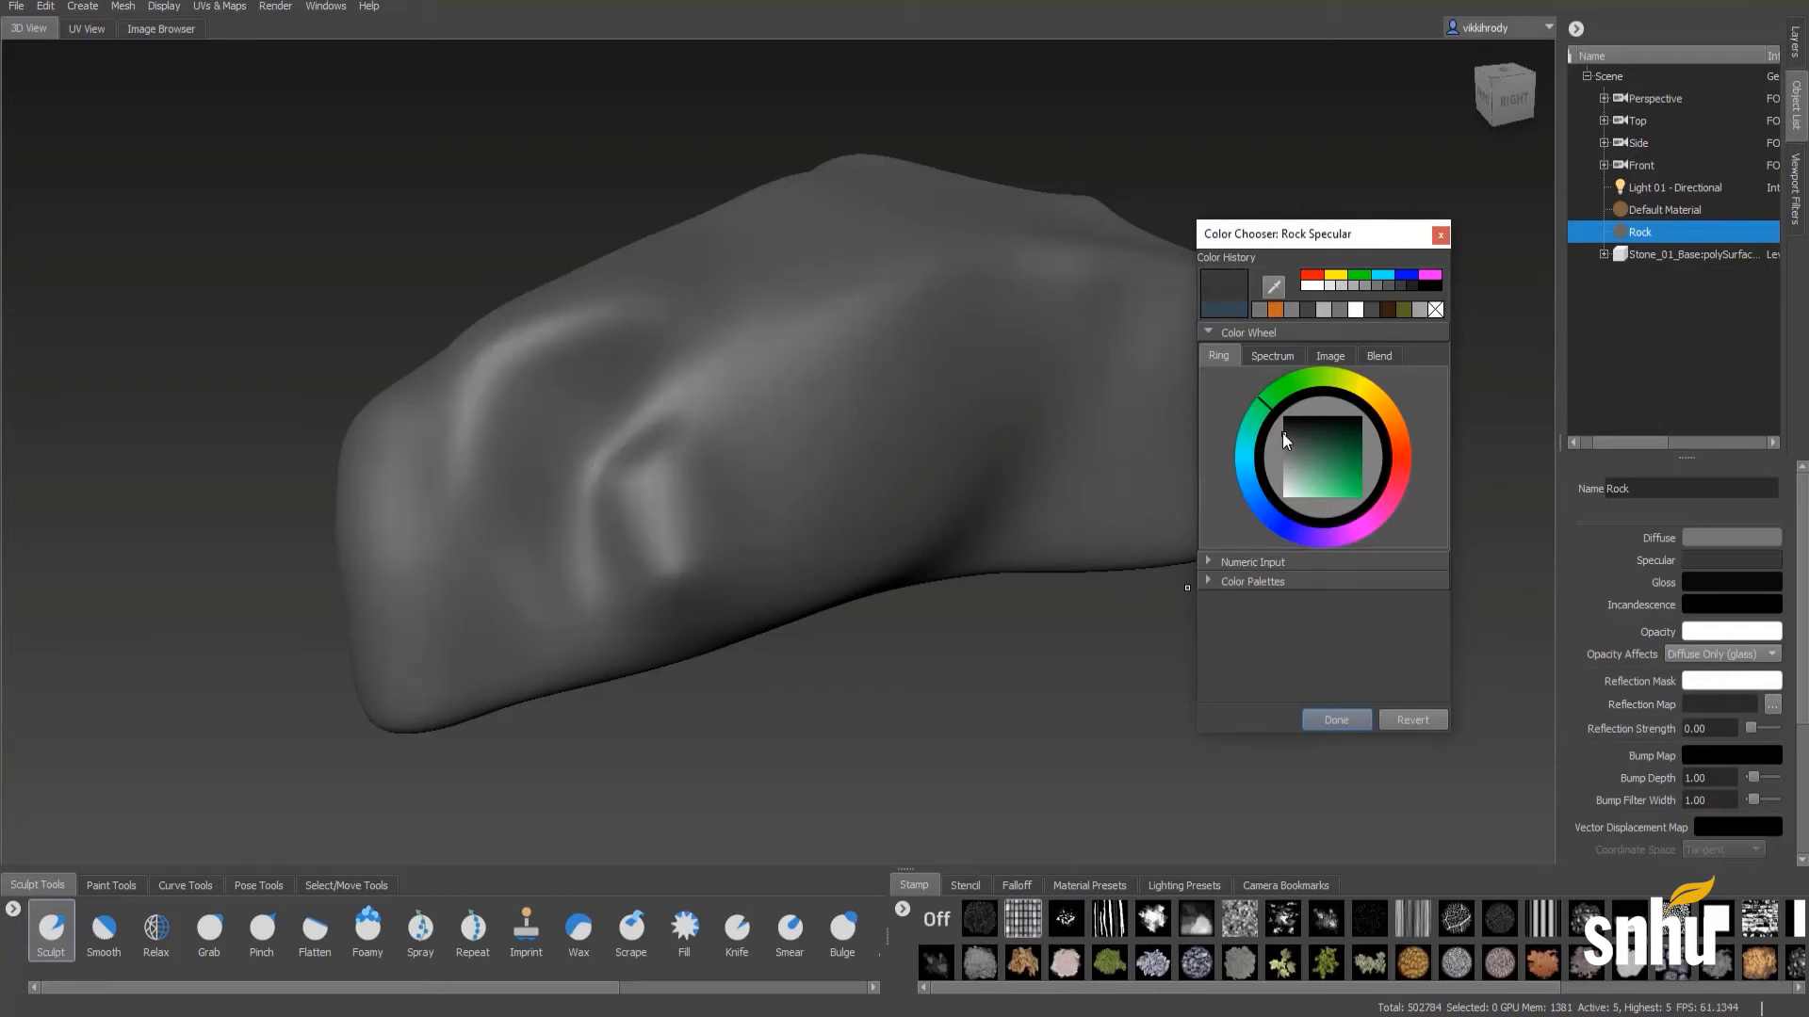
pyautogui.moveTo(1286, 439)
pyautogui.mouseDown()
pyautogui.moveTo(1276, 484)
pyautogui.moveTo(1315, 482)
pyautogui.moveTo(1262, 482)
pyautogui.mouseUp()
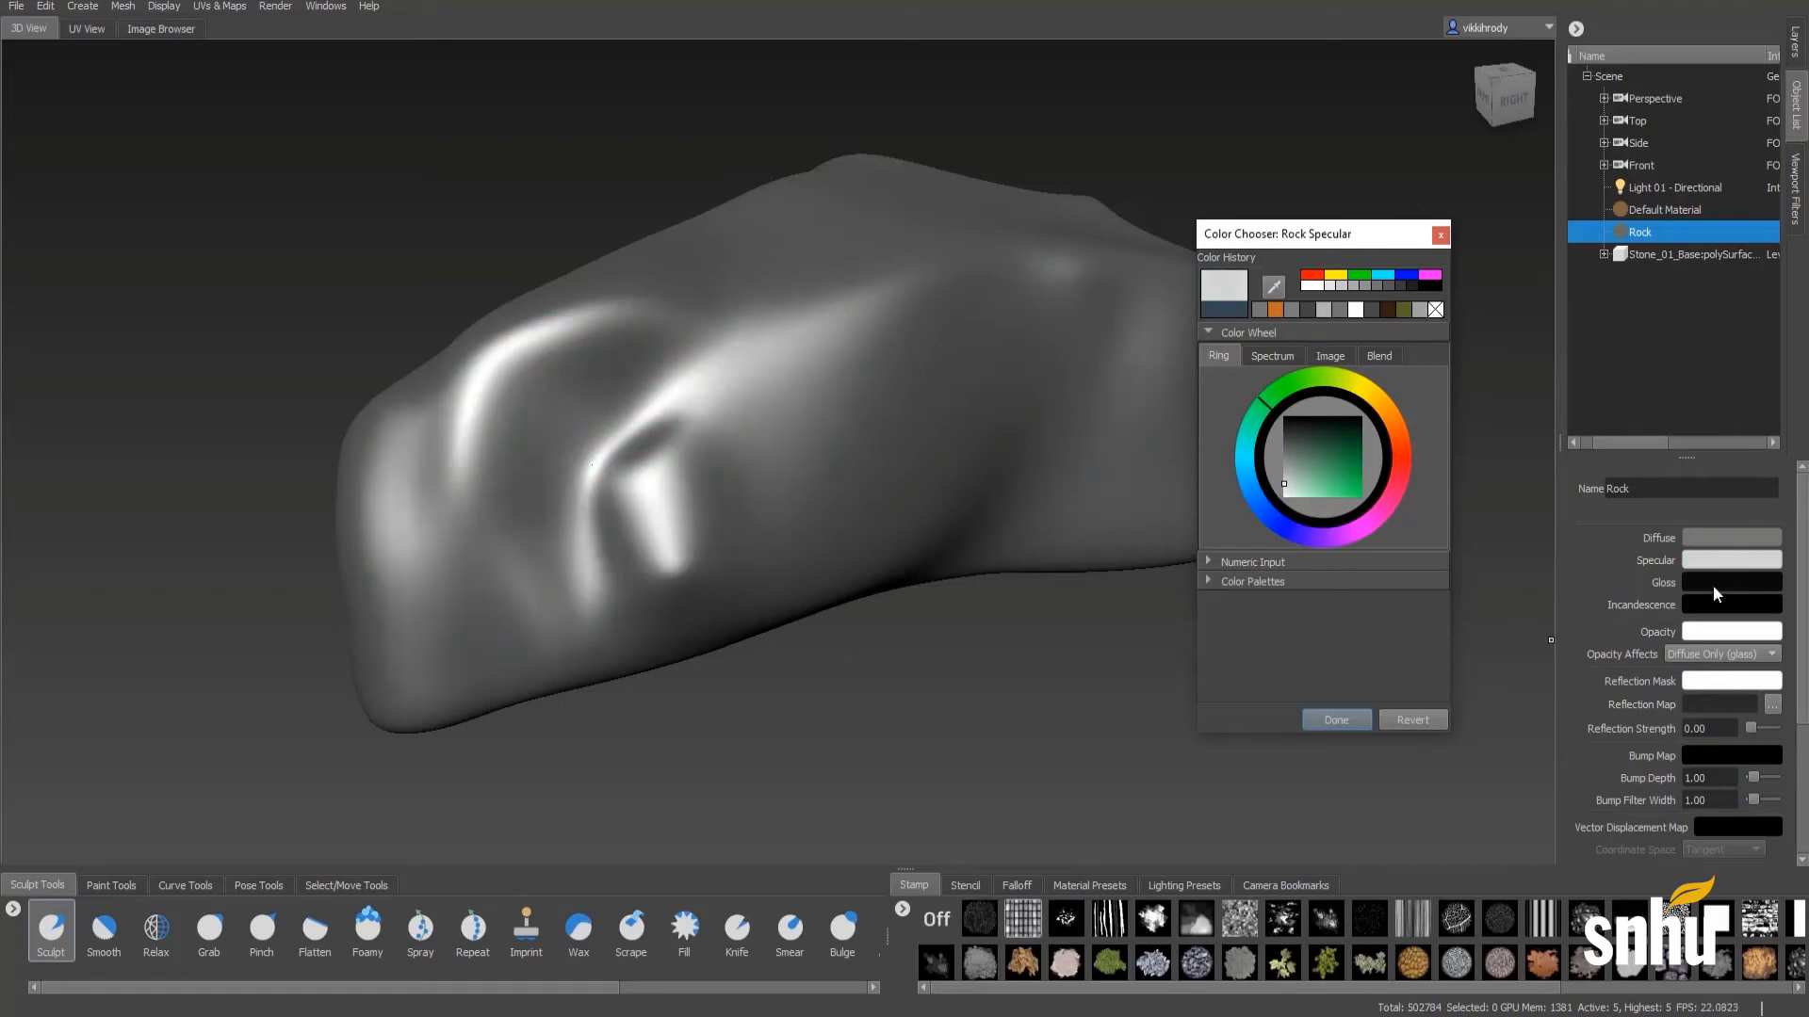
# - Compare light and dark gloss values on the Rock material, ending on a very dark grey
pyautogui.click(1707, 580)
pyautogui.click(1285, 478)
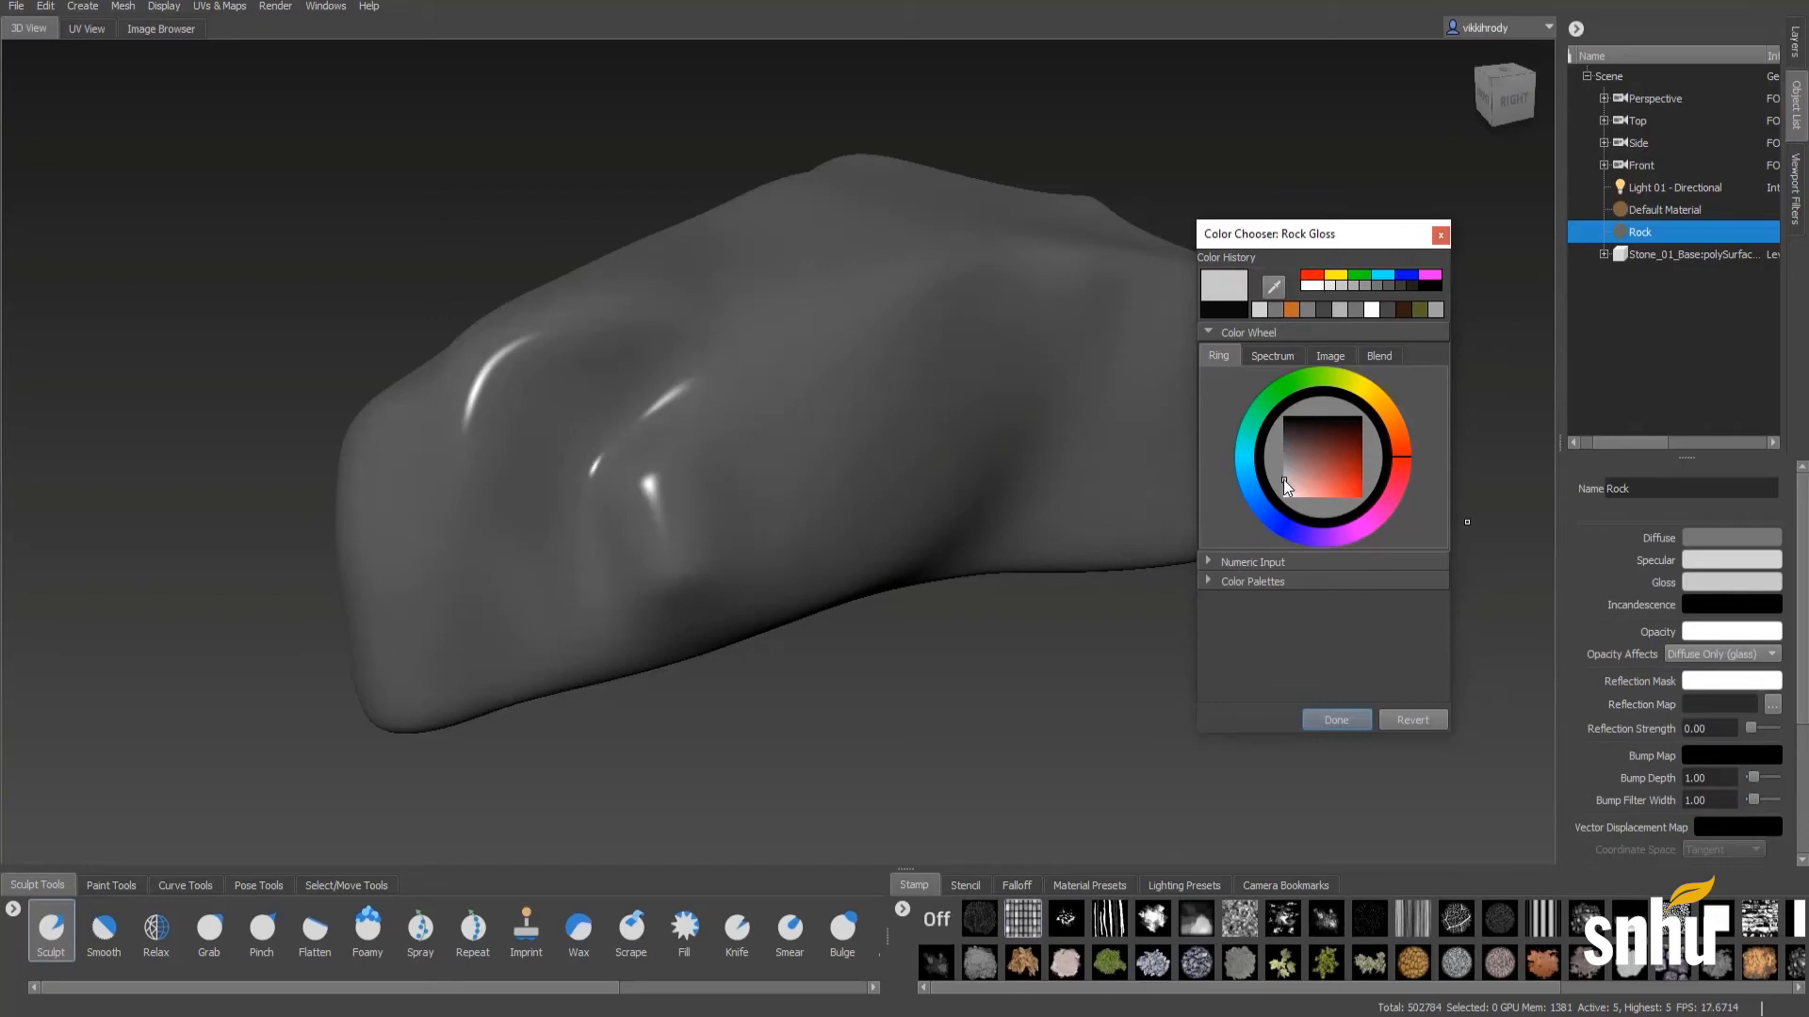
pyautogui.moveTo(1283, 479); pyautogui.dragTo(1279, 414)
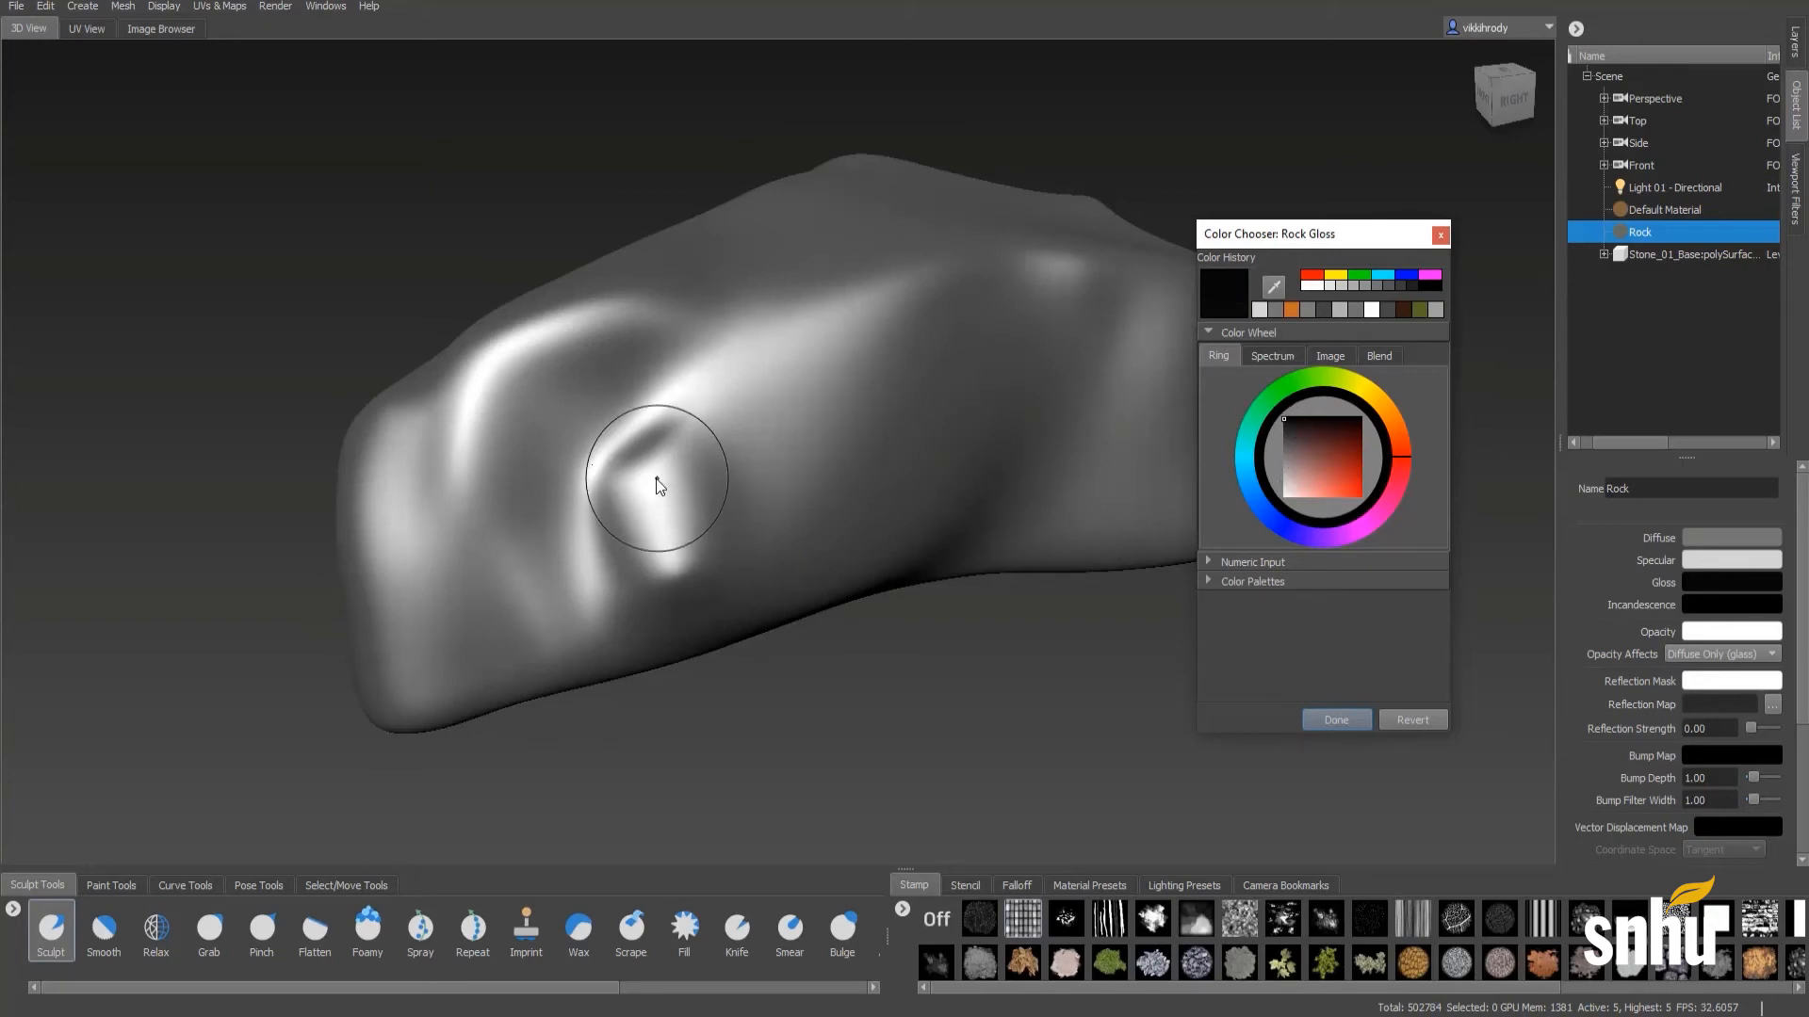
pyautogui.moveTo(1282, 420)
pyautogui.mouseDown()
pyautogui.moveTo(1271, 445)
pyautogui.moveTo(1328, 439)
pyautogui.moveTo(1270, 433)
pyautogui.moveTo(1308, 437)
pyautogui.moveTo(1285, 431)
pyautogui.mouseUp()
pyautogui.click(1303, 430)
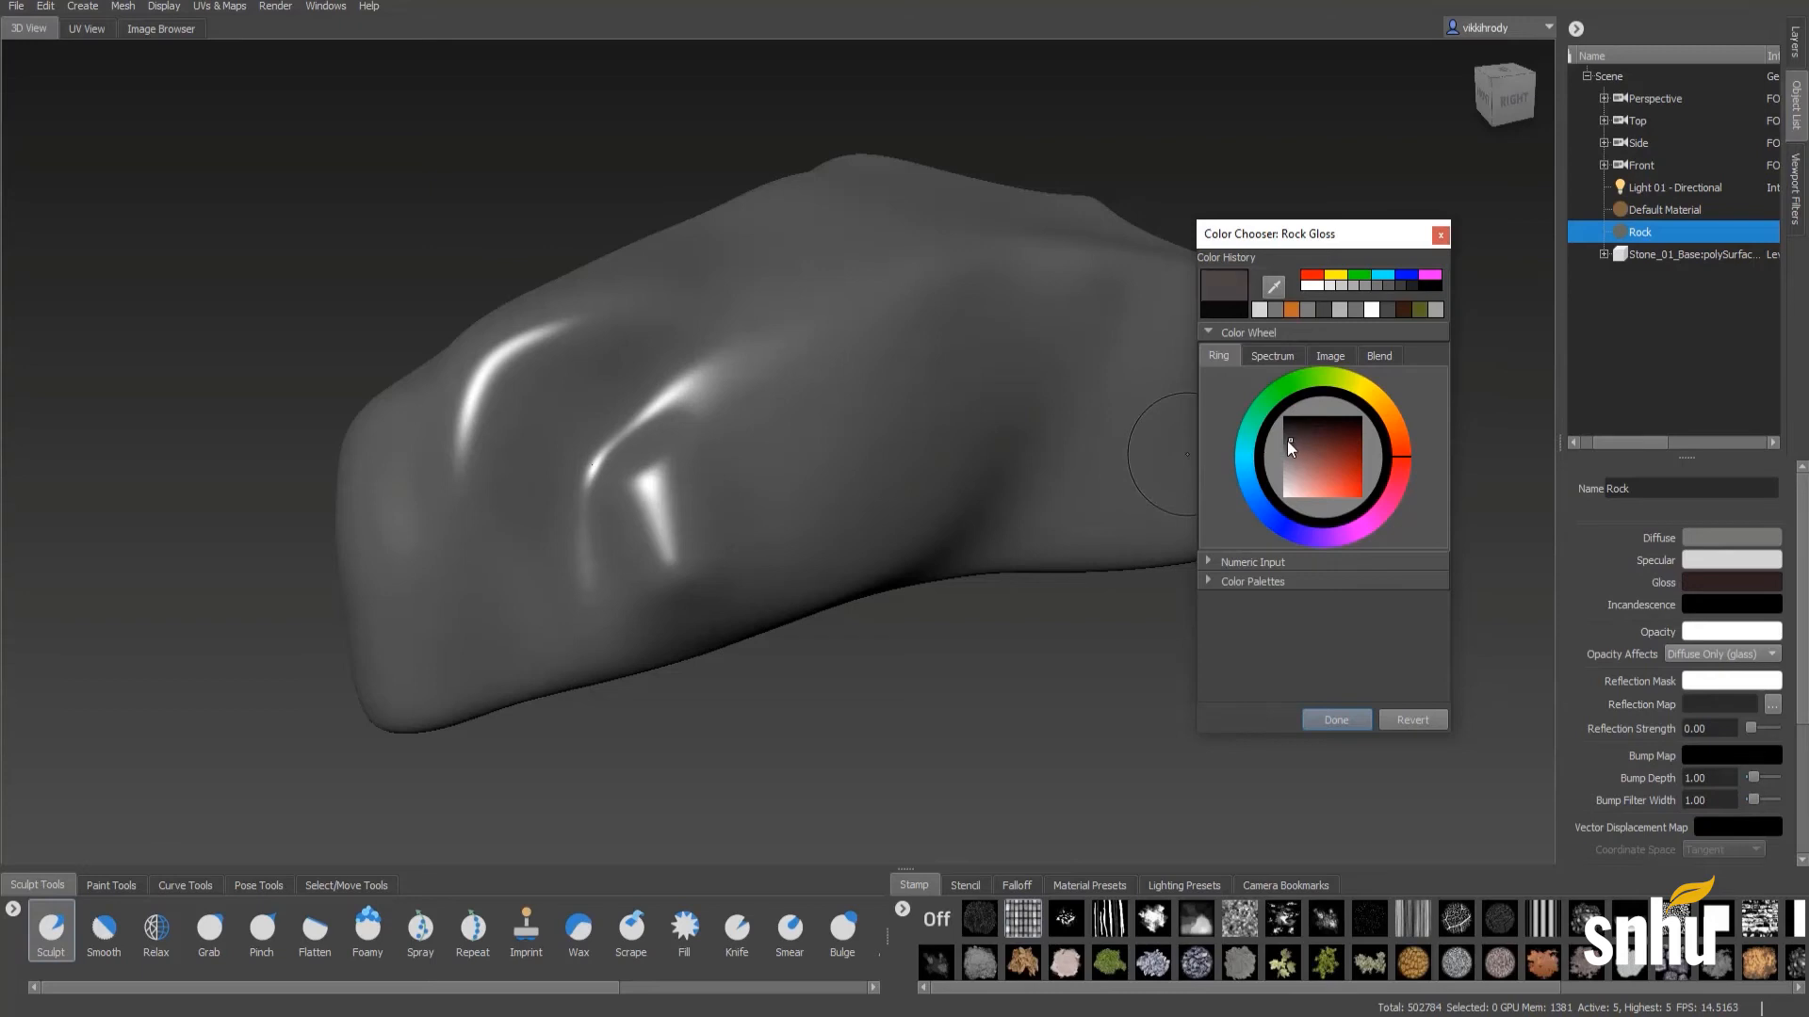
pyautogui.moveTo(1287, 440); pyautogui.dragTo(1277, 497)
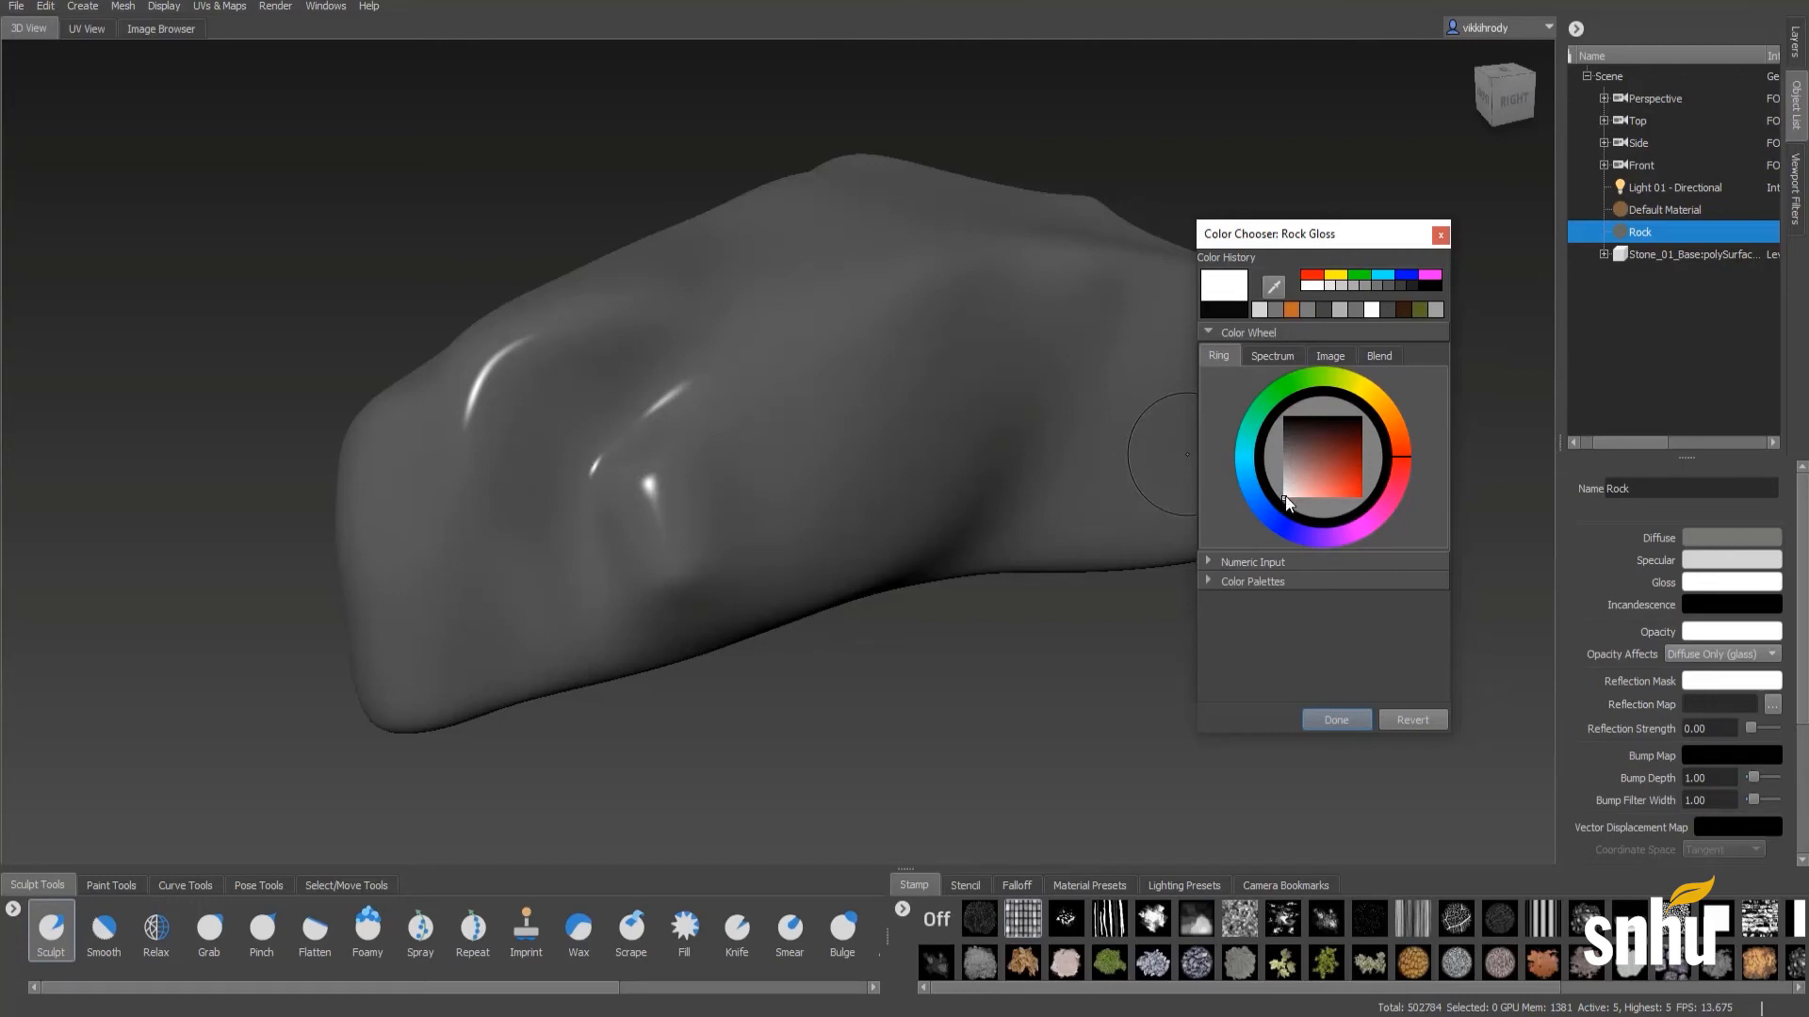
pyautogui.moveTo(1276, 490); pyautogui.dragTo(1275, 435)
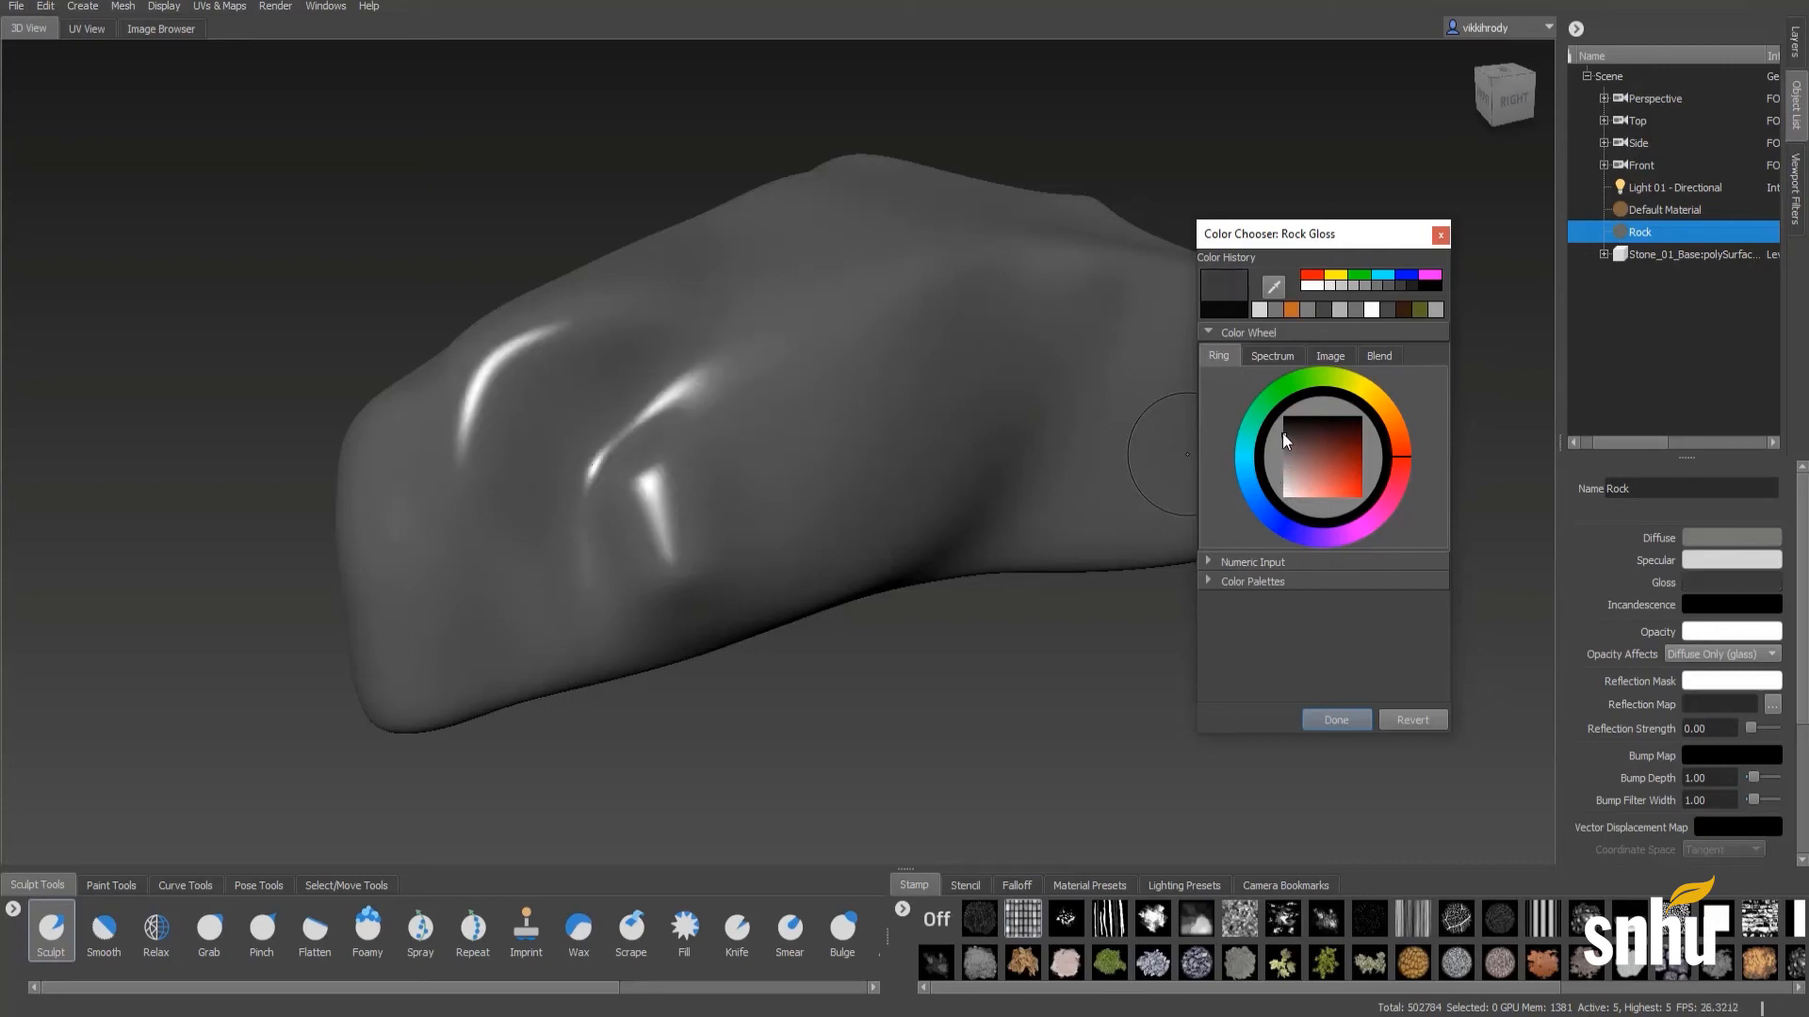
pyautogui.moveTo(1286, 438); pyautogui.dragTo(1283, 429)
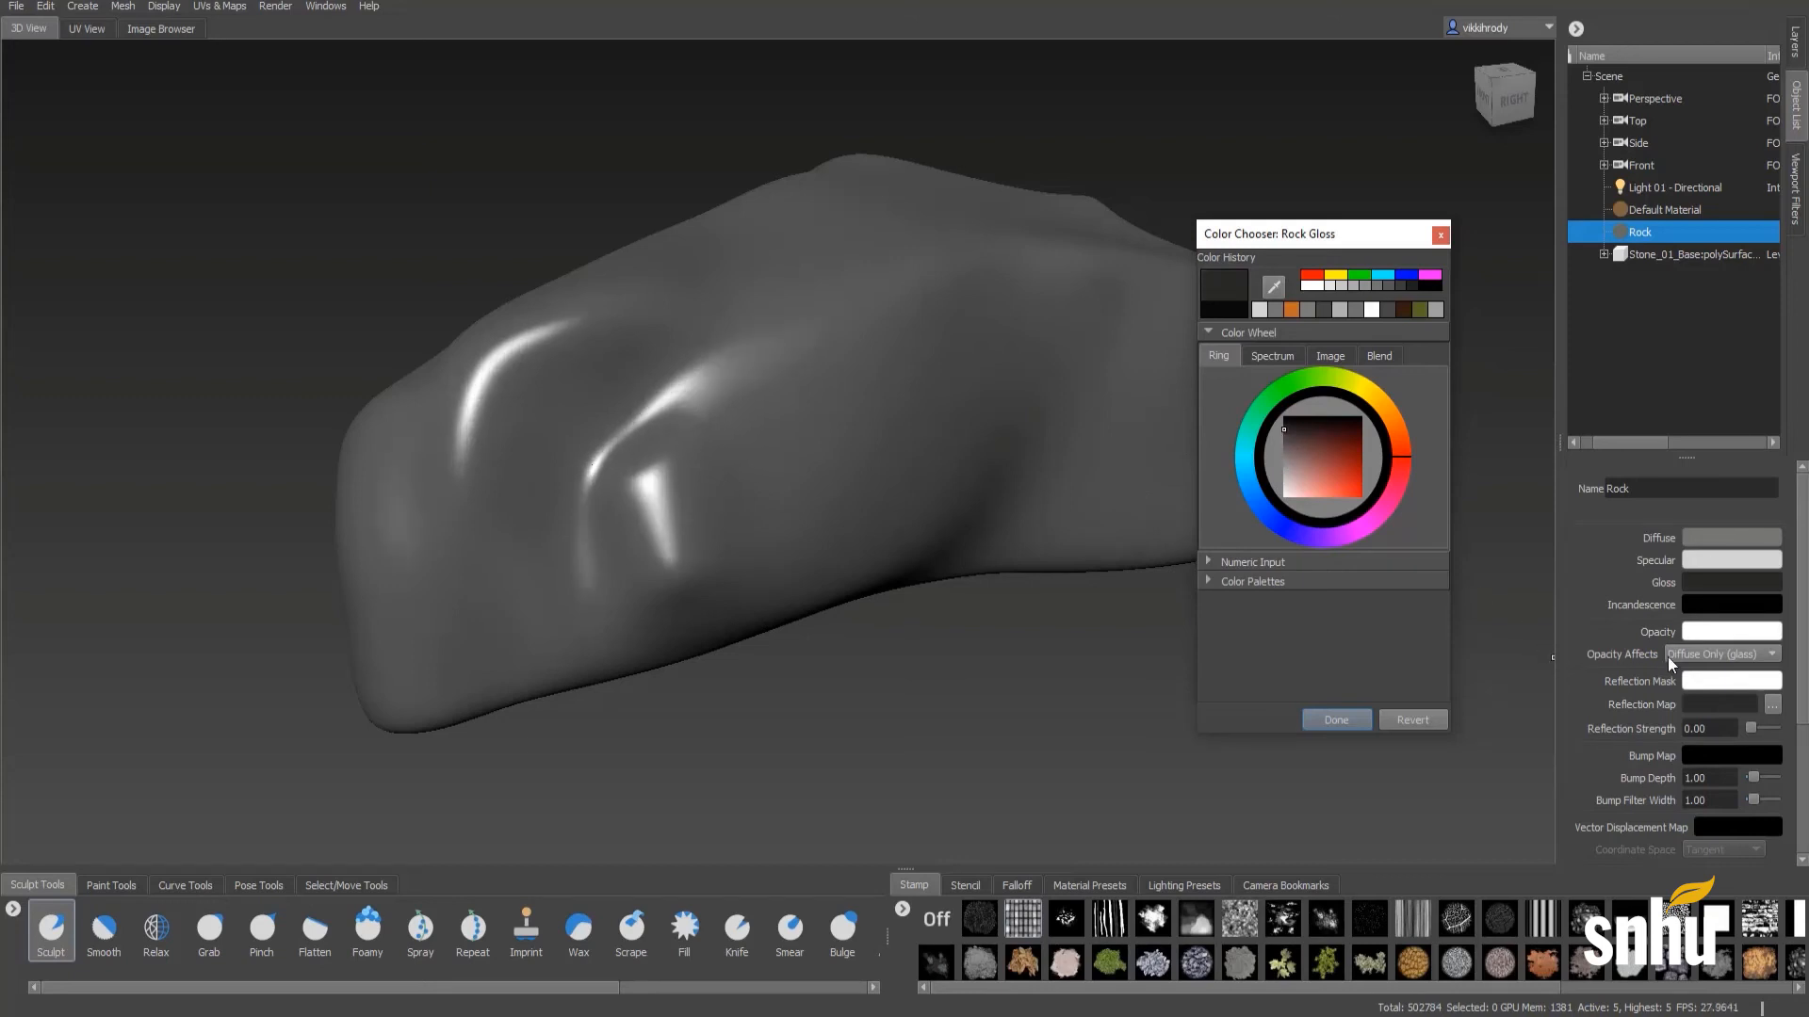
# - Try dark red, grey and black as the Rock material's opacity colour, ending back on white
pyautogui.click(1708, 629)
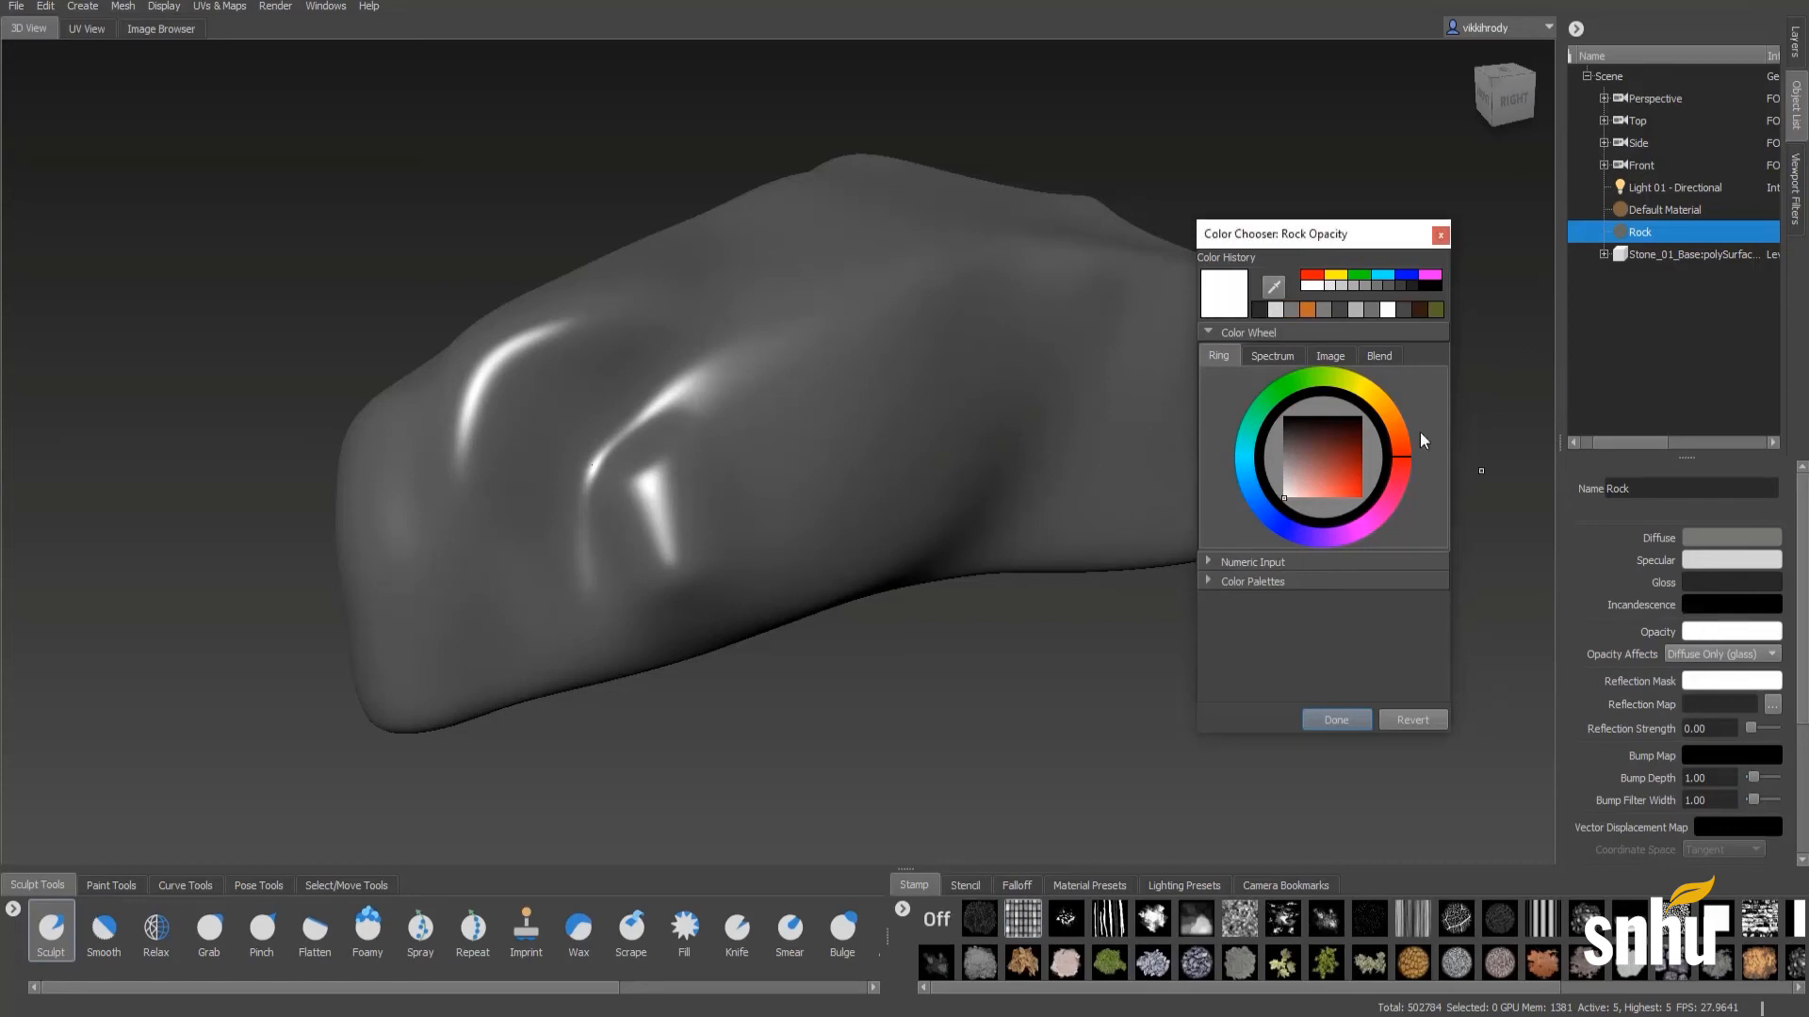
pyautogui.click(1337, 440)
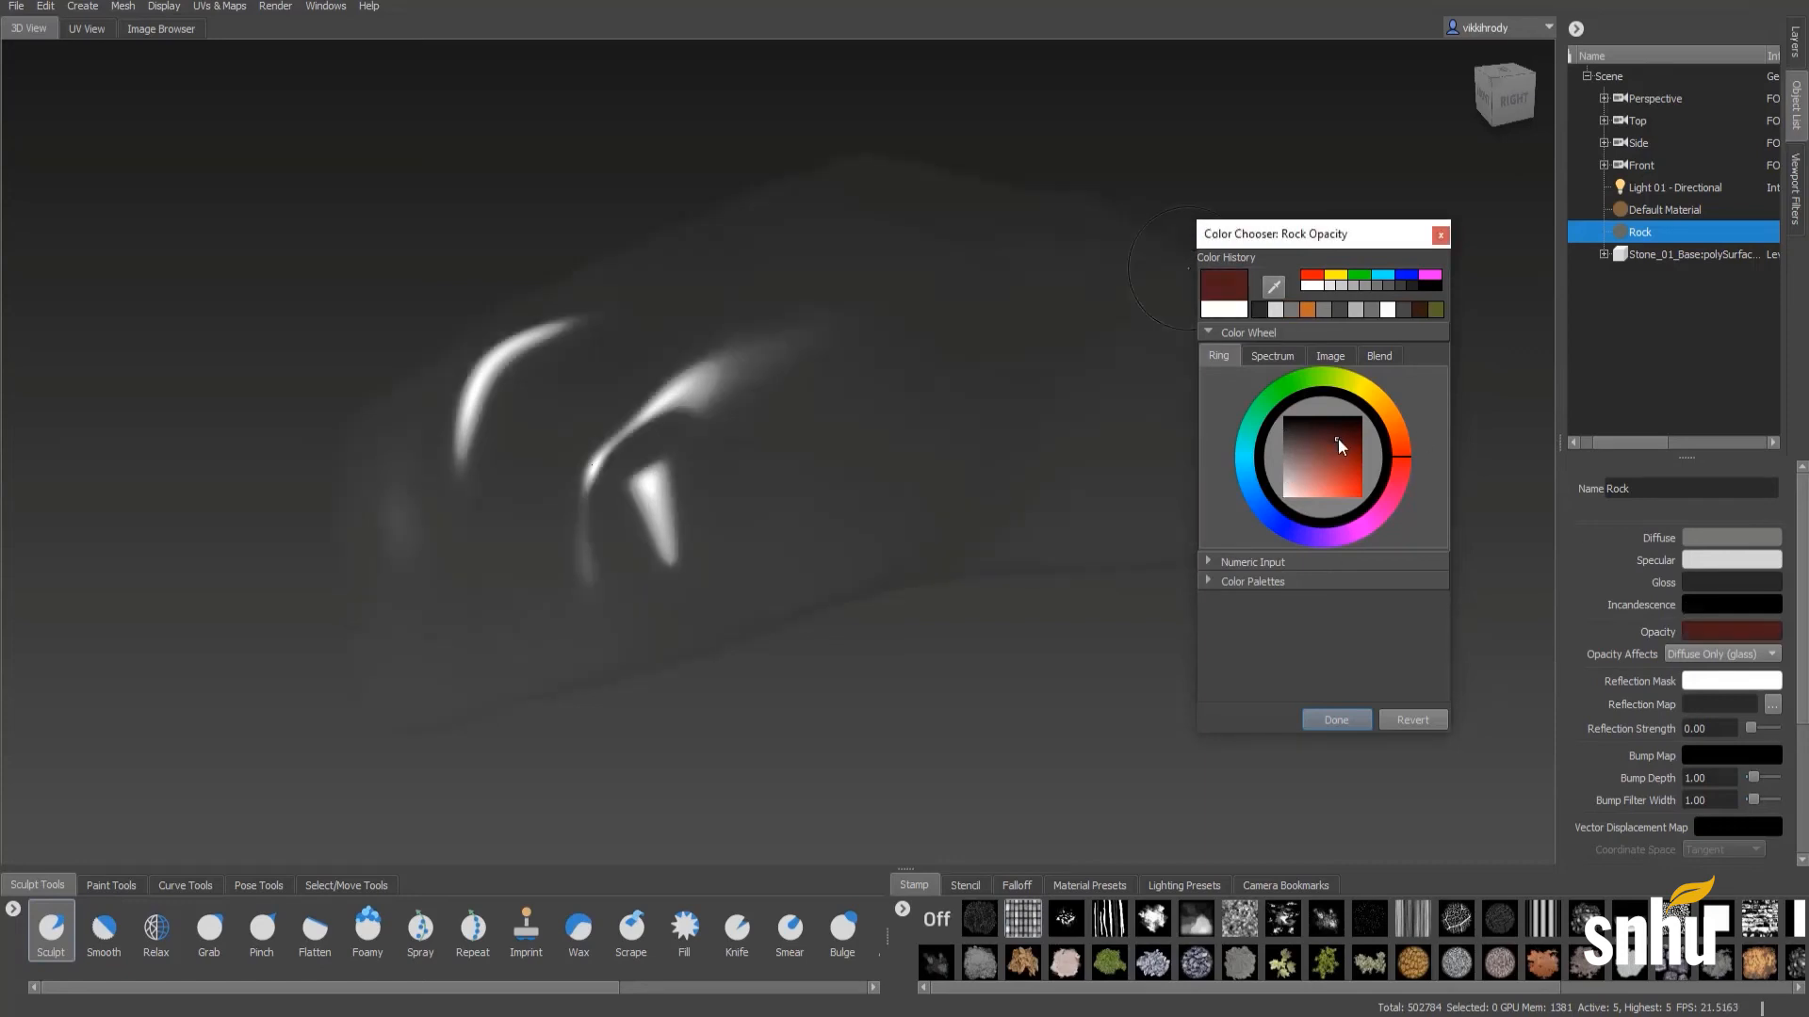
pyautogui.moveTo(1338, 439)
pyautogui.mouseDown()
pyautogui.moveTo(1232, 476)
pyautogui.moveTo(1215, 508)
pyautogui.moveTo(1169, 435)
pyautogui.moveTo(1174, 456)
pyautogui.mouseUp()
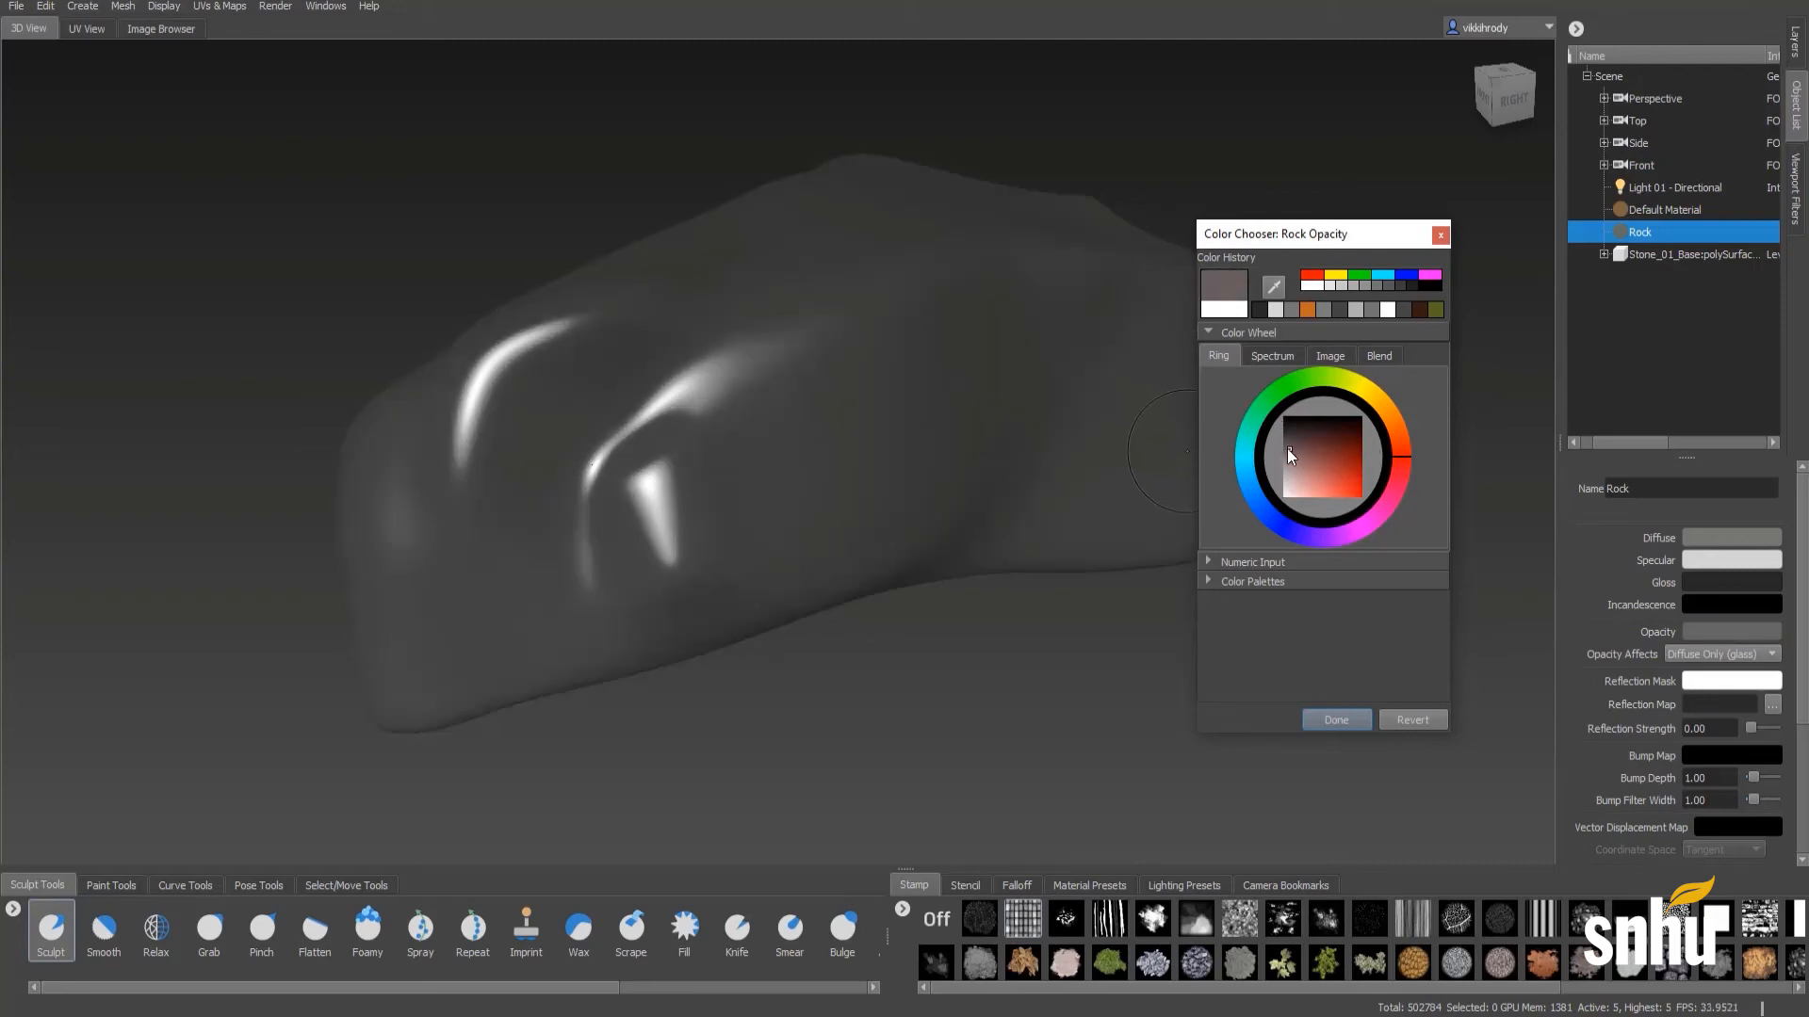
pyautogui.moveTo(1287, 448)
pyautogui.mouseDown()
pyautogui.moveTo(1274, 439)
pyautogui.moveTo(1267, 468)
pyautogui.moveTo(1263, 437)
pyautogui.moveTo(1279, 443)
pyautogui.moveTo(1264, 500)
pyautogui.moveTo(1241, 418)
pyautogui.mouseUp()
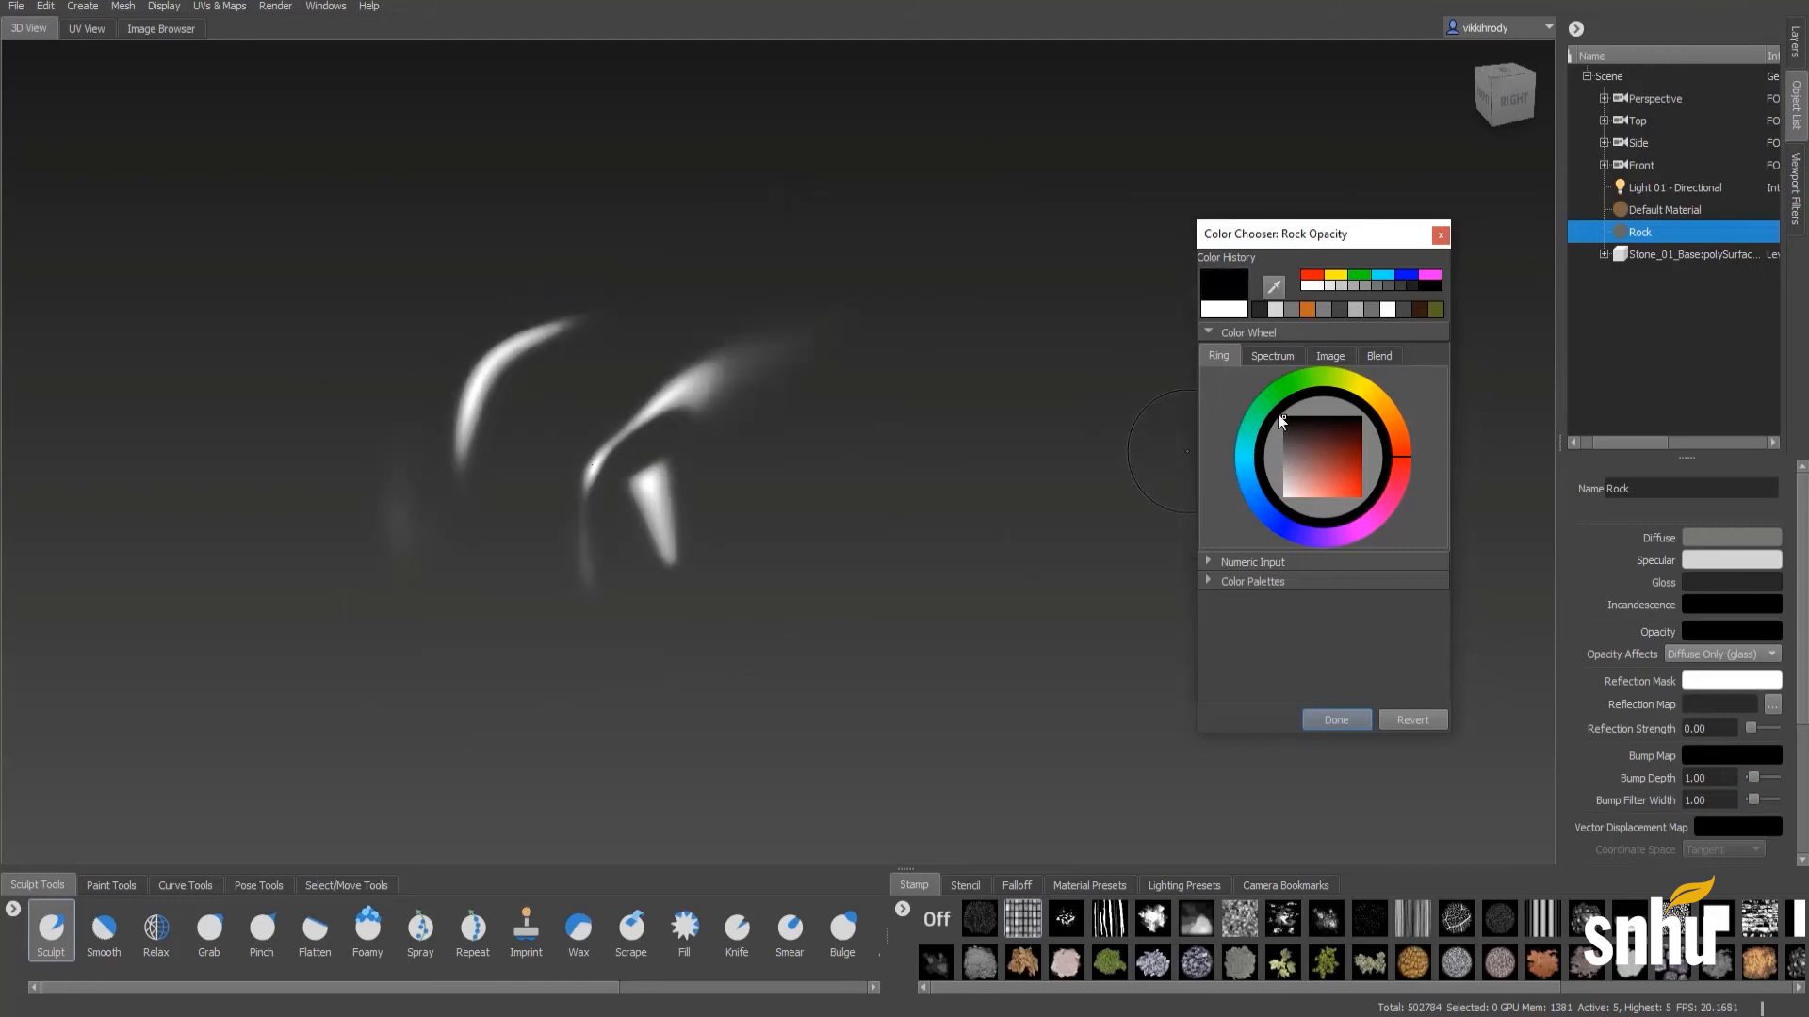
pyautogui.moveTo(1286, 439)
pyautogui.mouseDown()
pyautogui.moveTo(1248, 383)
pyautogui.moveTo(1276, 426)
pyautogui.moveTo(1240, 524)
pyautogui.mouseUp()
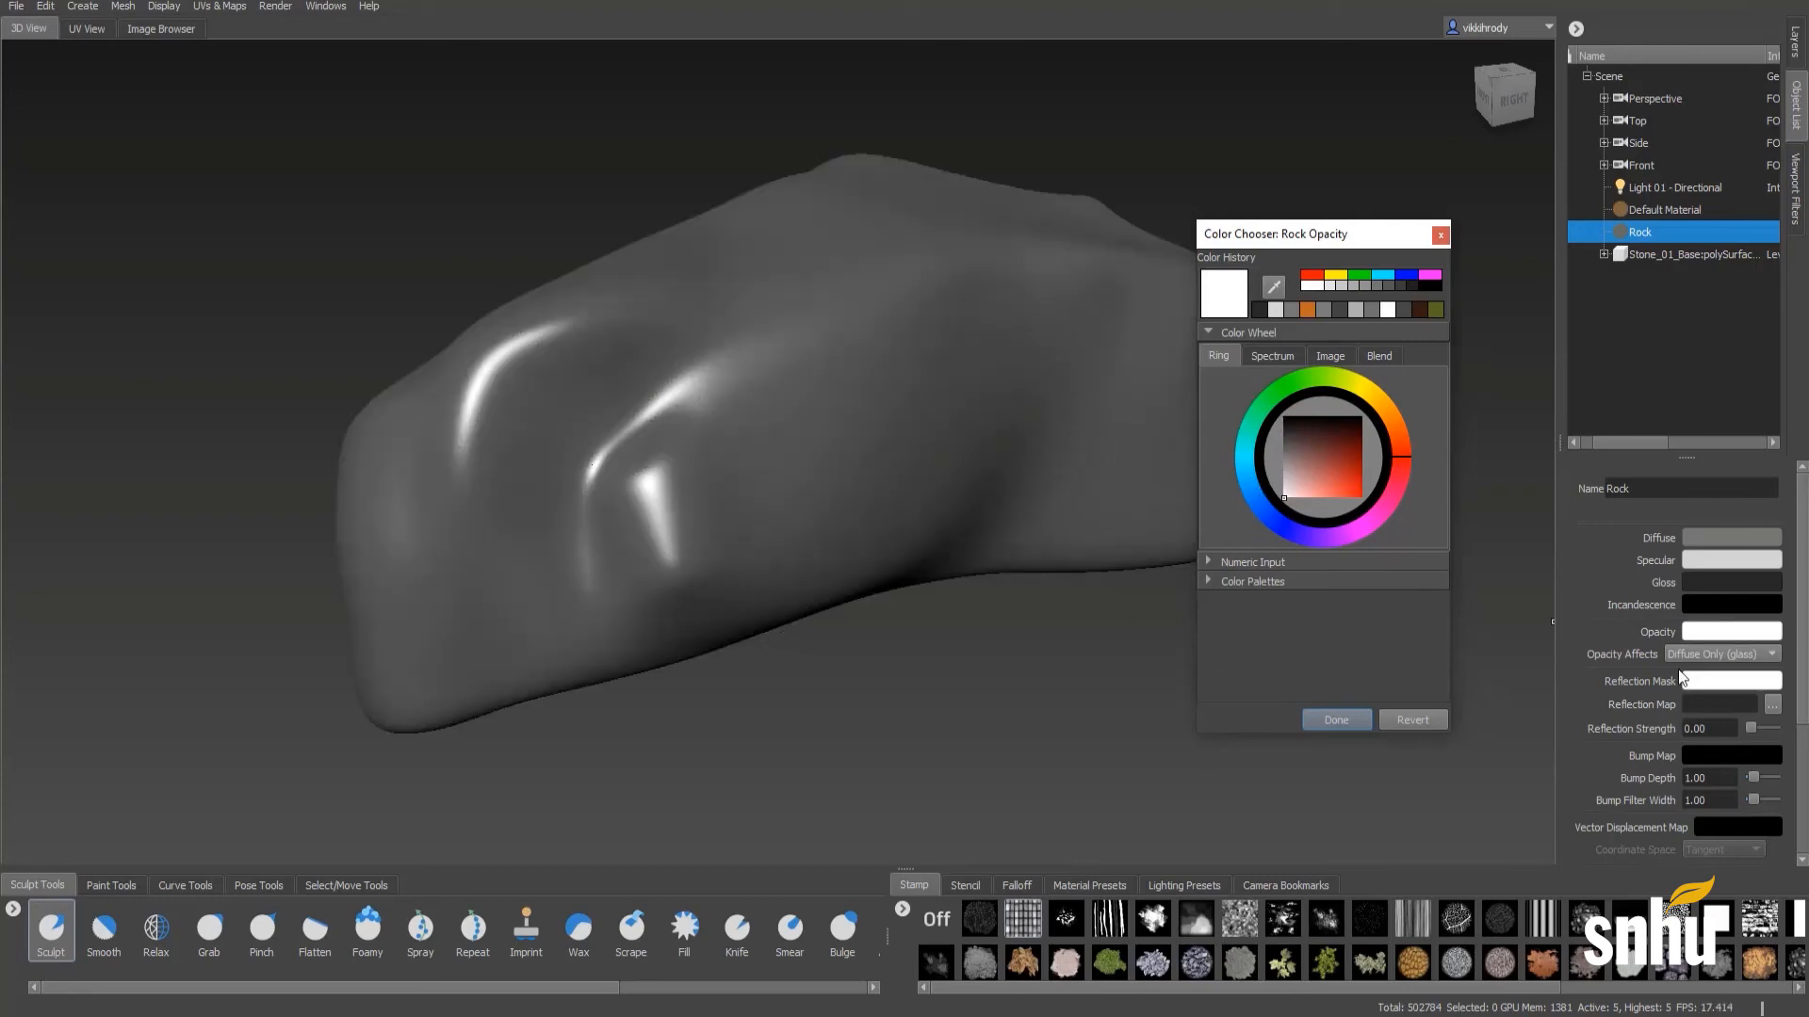
# - Try dark grey, mid grey and white as the Rock material's incandescence colour, ending back on black
pyautogui.click(1707, 605)
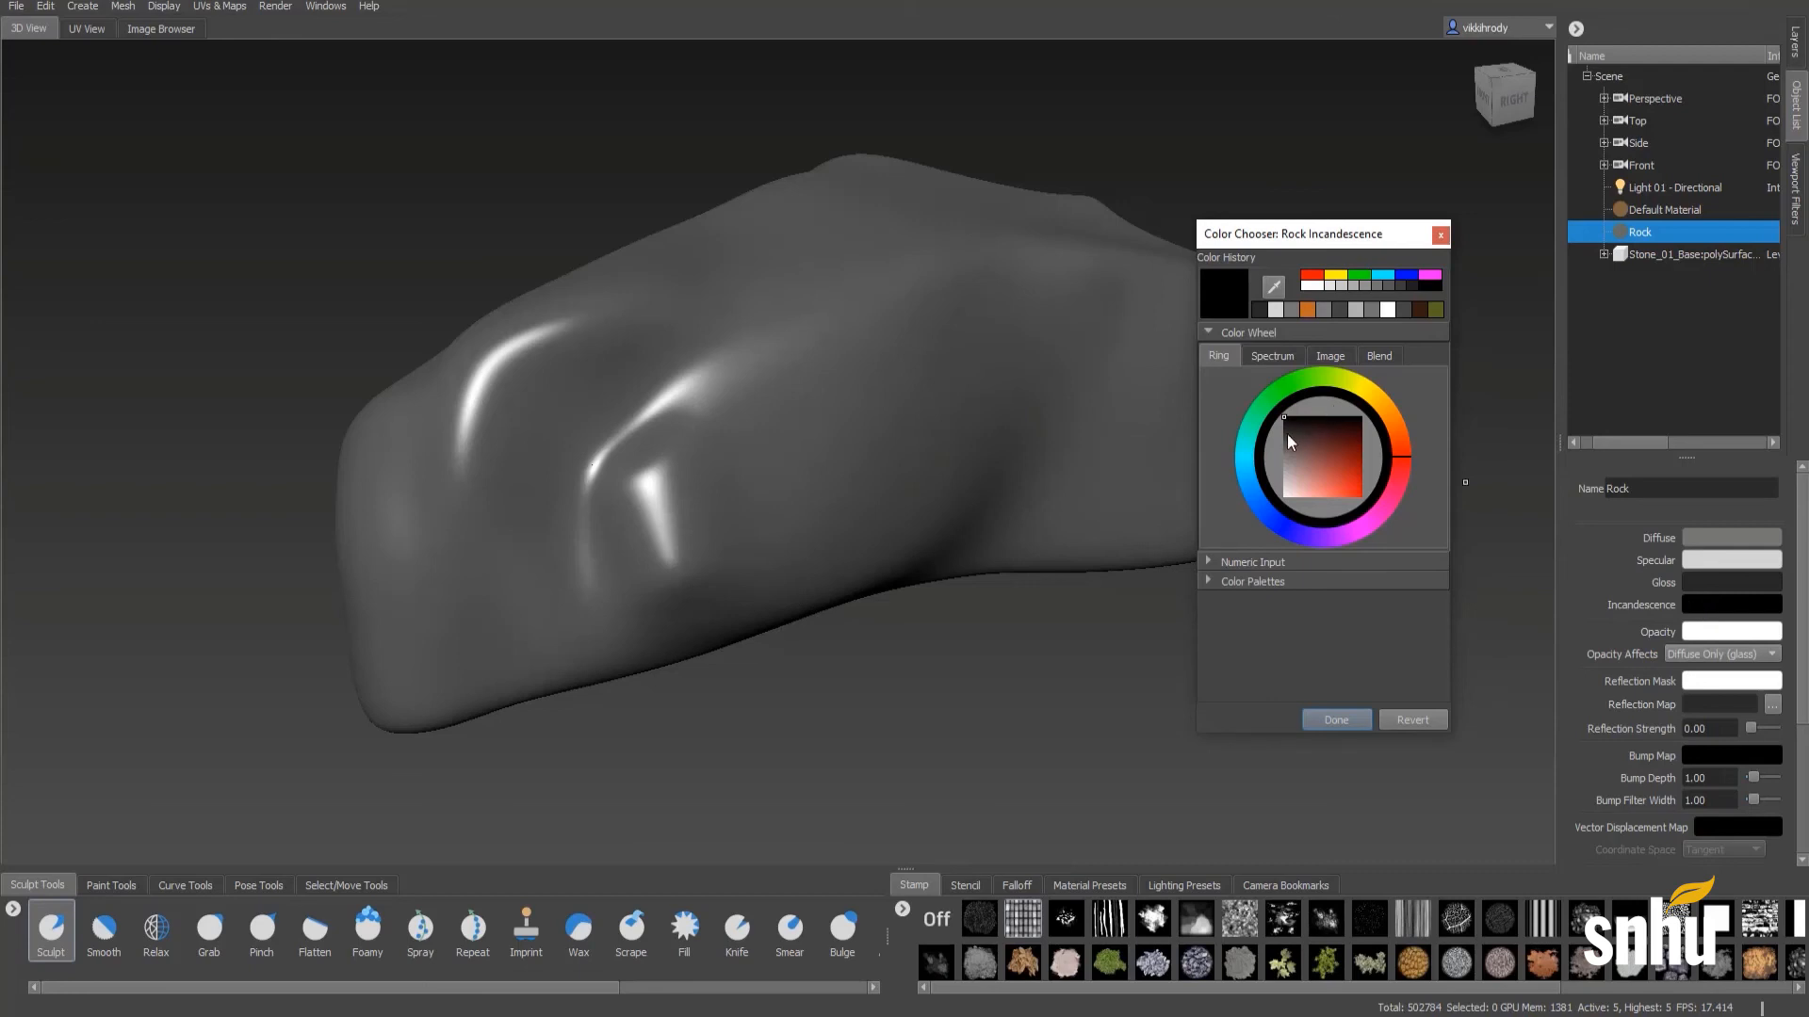
pyautogui.moveTo(1287, 434)
pyautogui.mouseDown()
pyautogui.moveTo(1270, 458)
pyautogui.moveTo(1312, 449)
pyautogui.moveTo(1281, 422)
pyautogui.mouseUp()
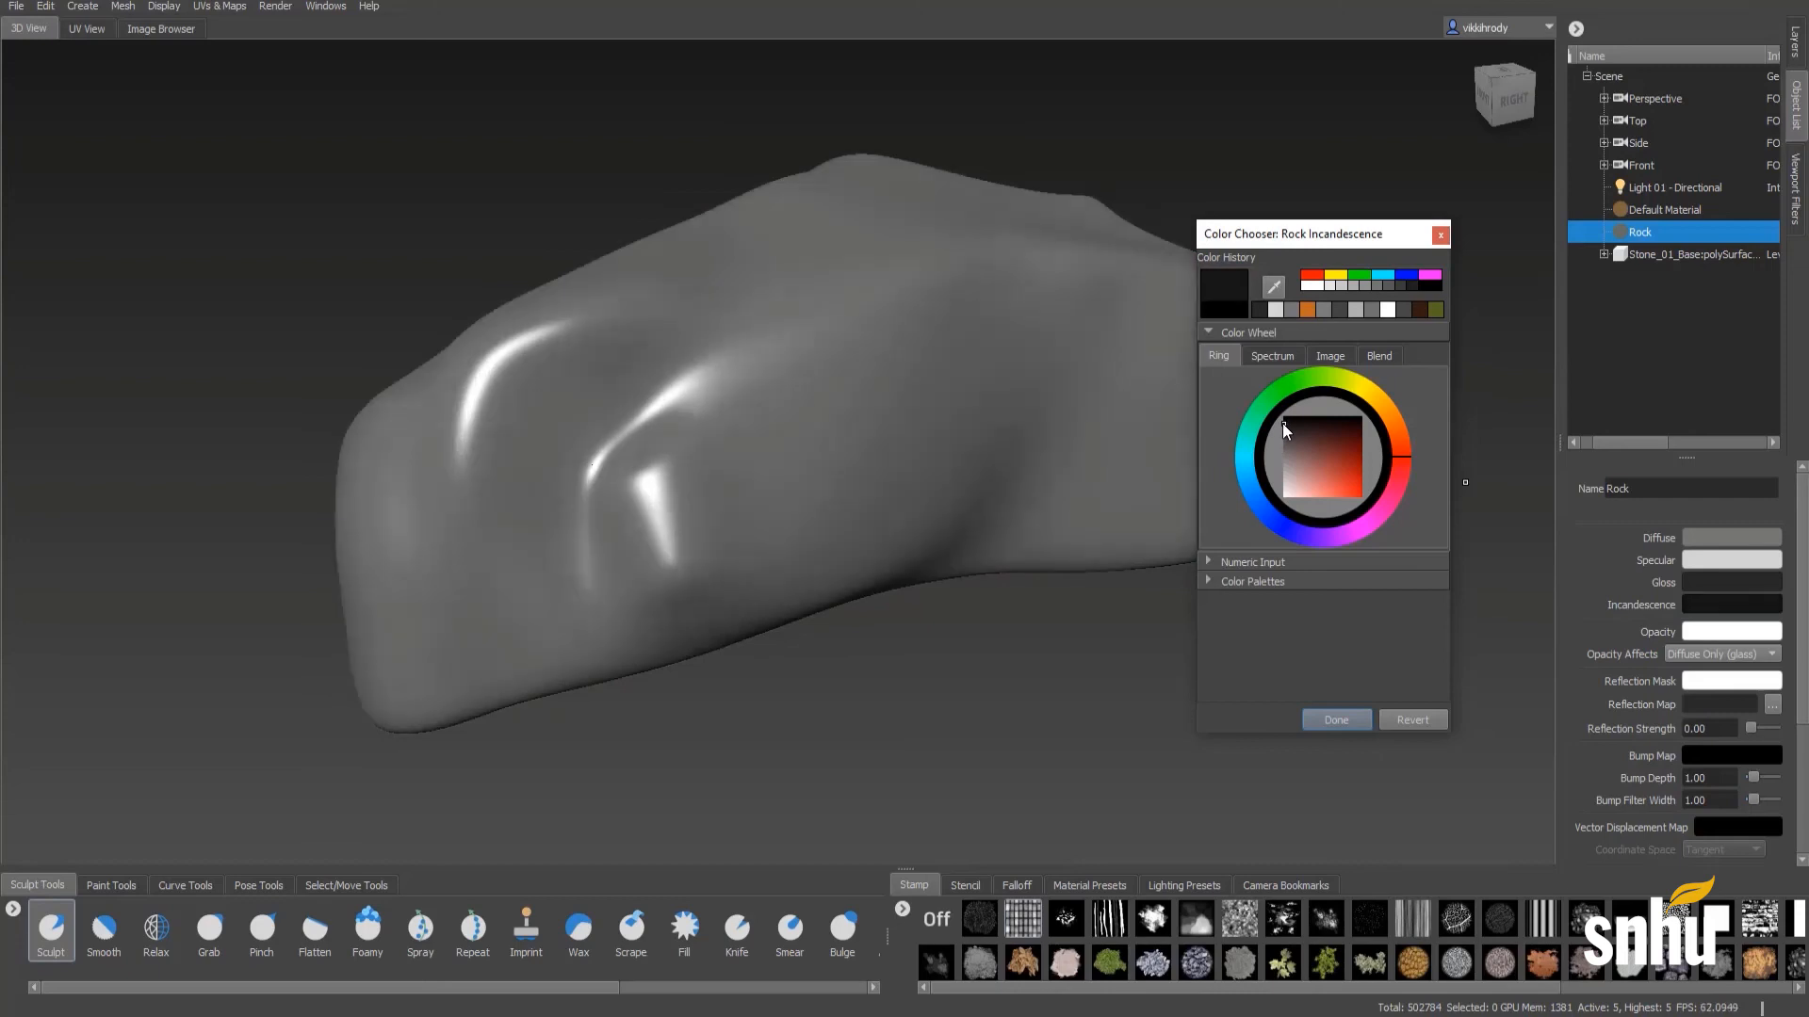
pyautogui.click(1283, 459)
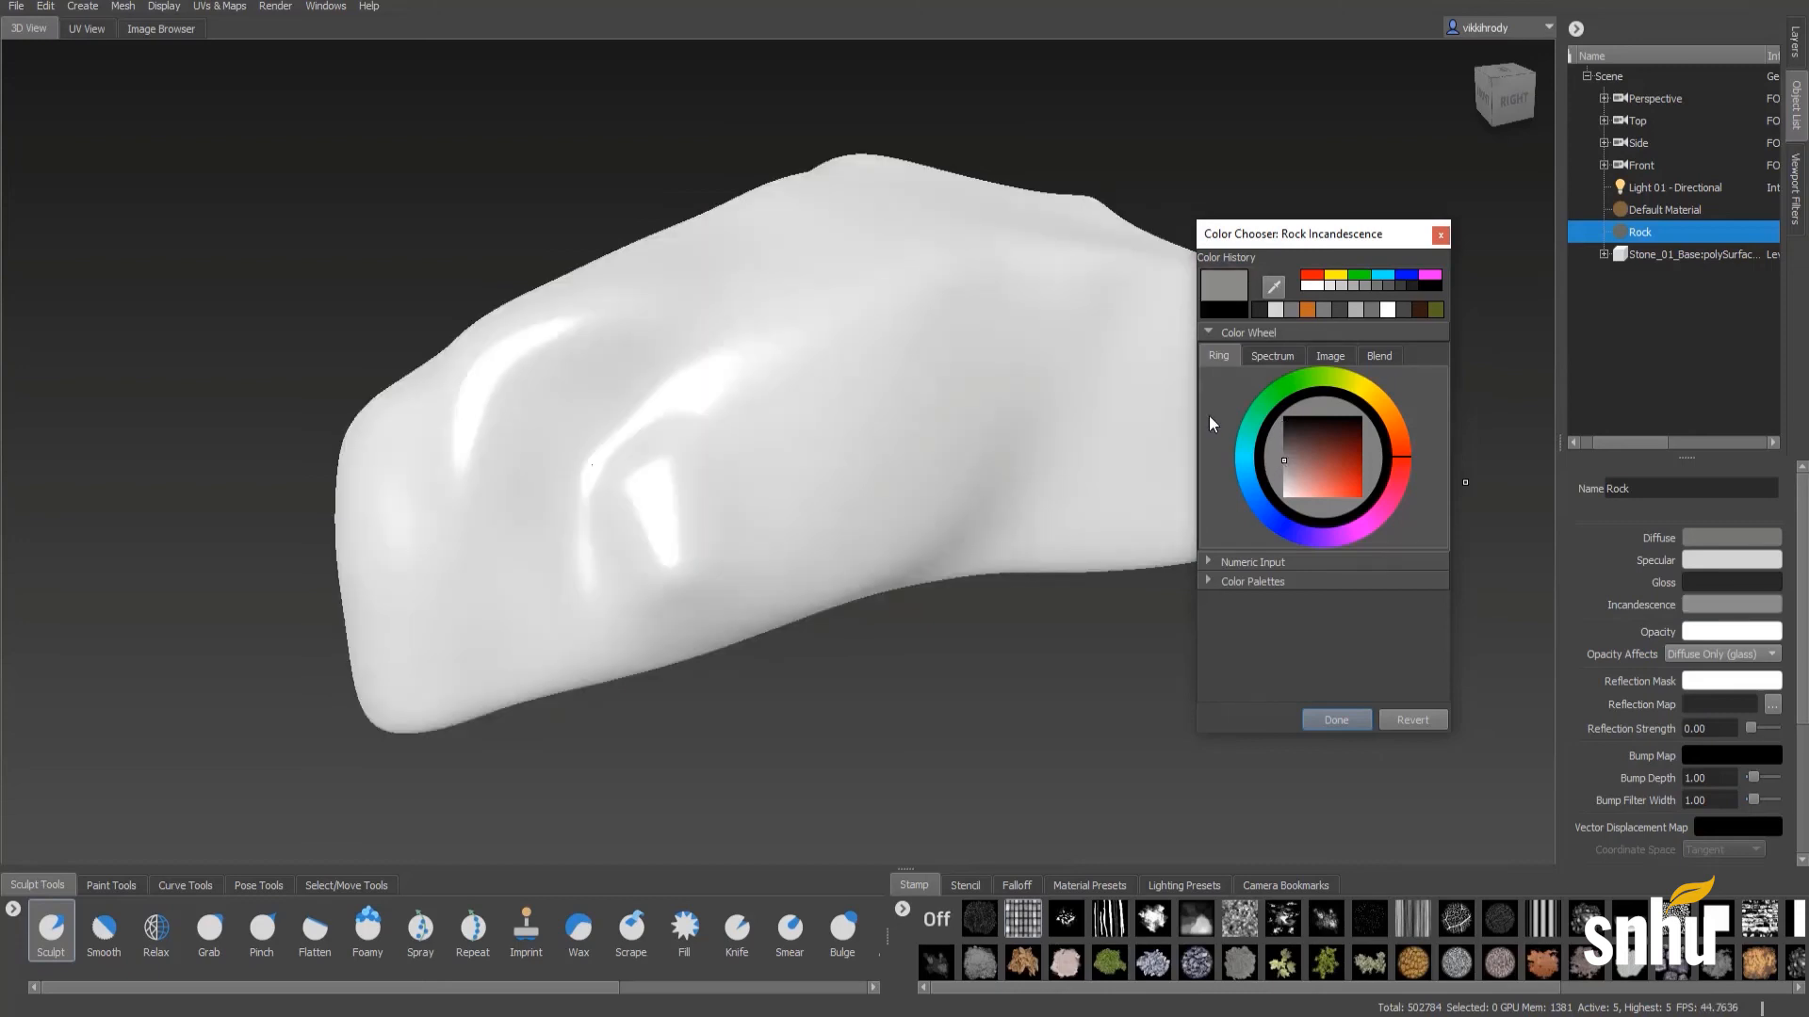
pyautogui.moveTo(1283, 443); pyautogui.dragTo(1282, 420)
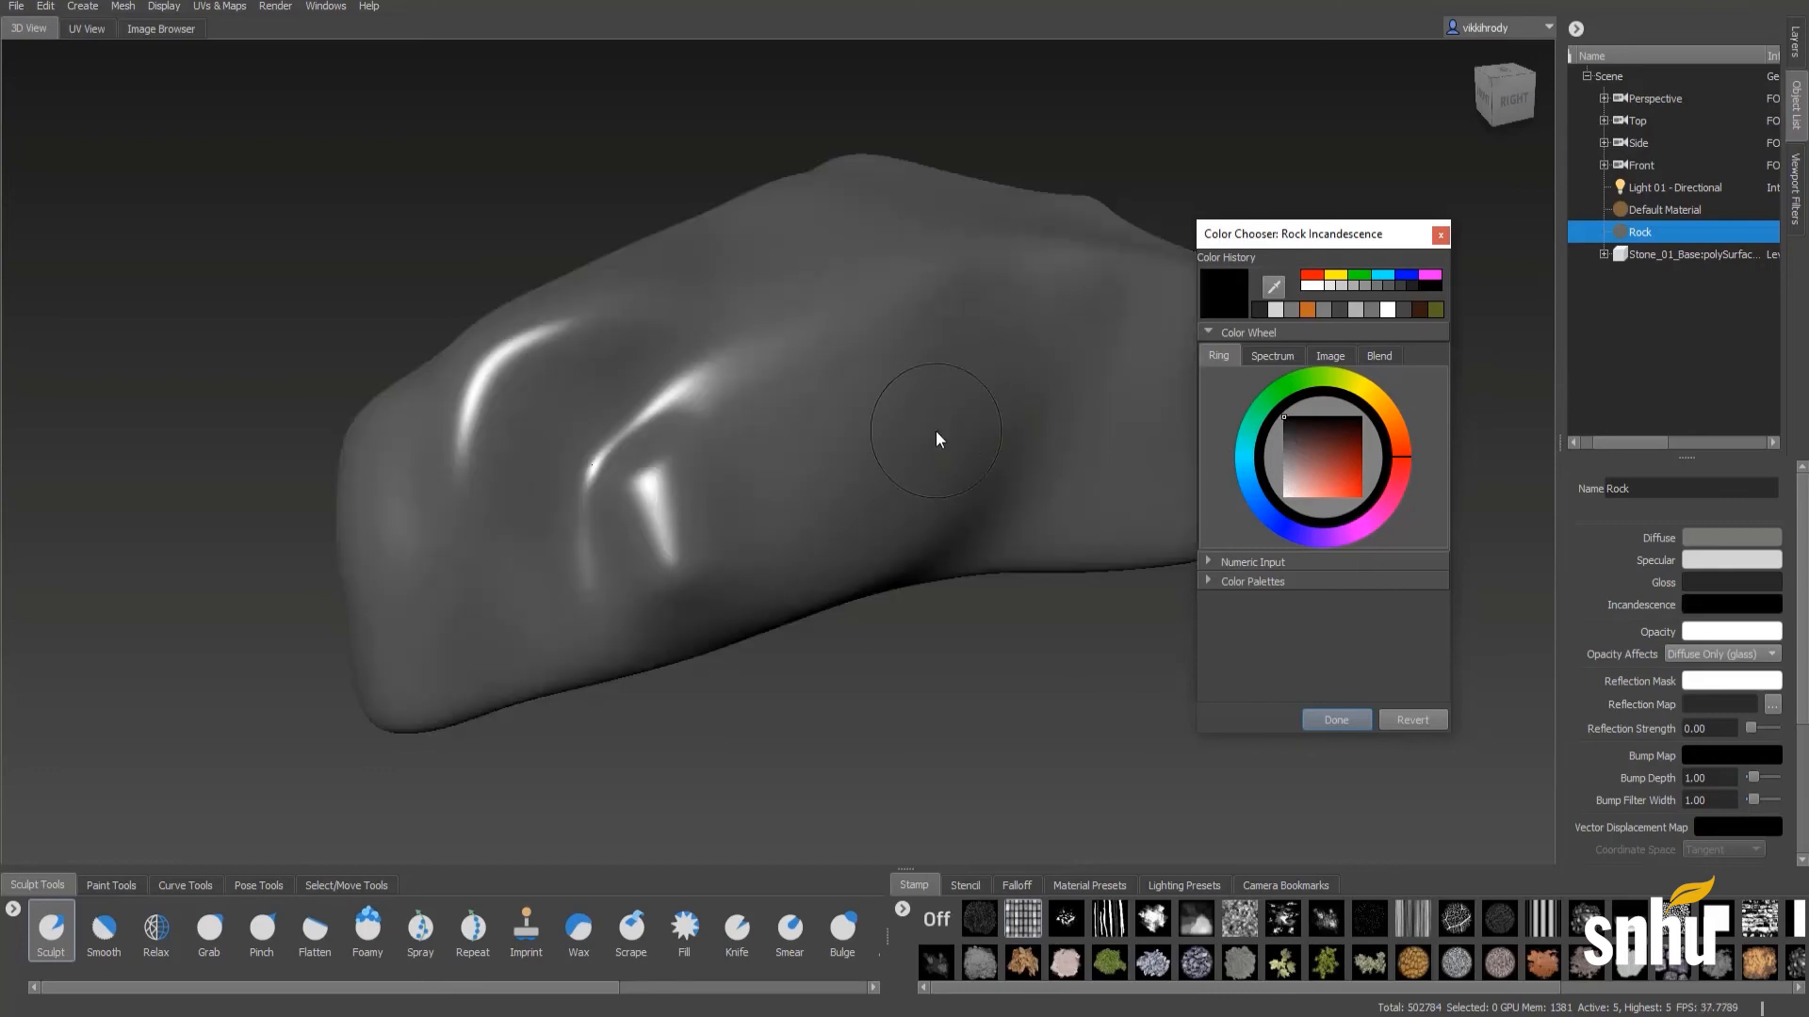
pyautogui.click(1293, 434)
pyautogui.moveTo(1292, 433)
pyautogui.mouseDown()
pyautogui.moveTo(1353, 443)
pyautogui.moveTo(1325, 460)
pyautogui.moveTo(1268, 421)
pyautogui.mouseUp()
pyautogui.click(1285, 498)
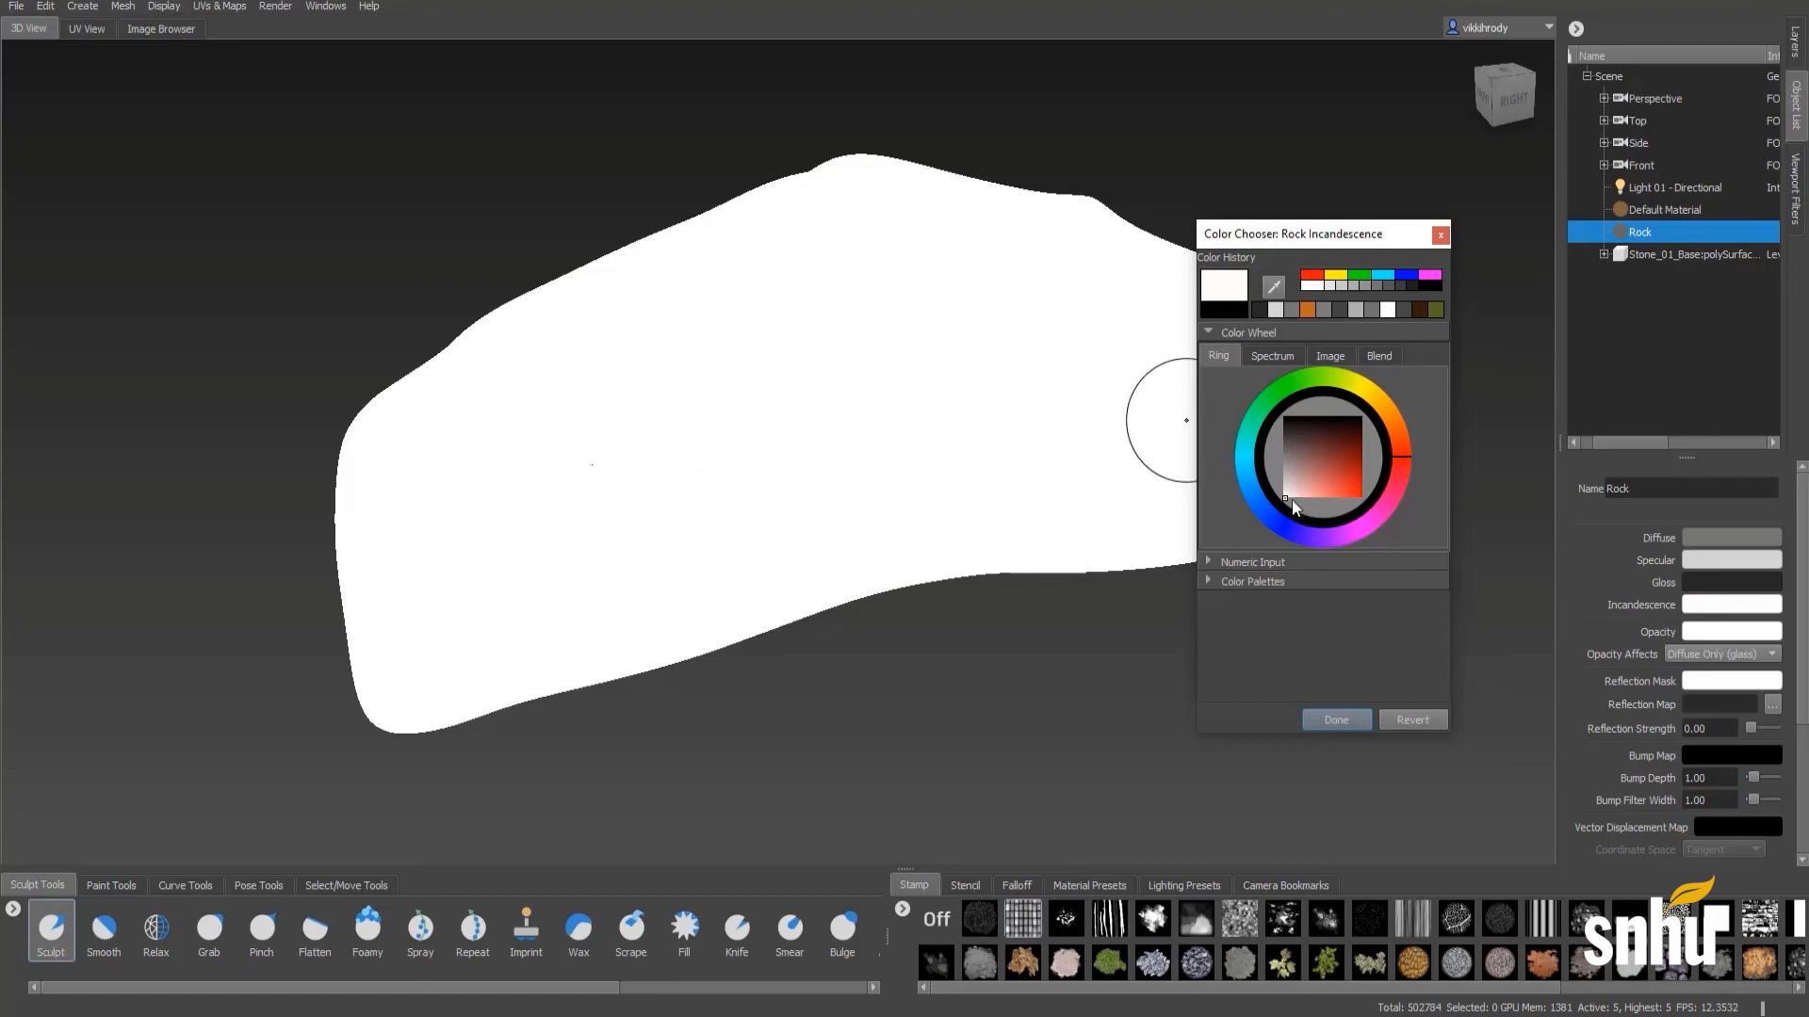
pyautogui.moveTo(1291, 499)
pyautogui.mouseDown()
pyautogui.moveTo(1252, 488)
pyautogui.moveTo(1235, 390)
pyautogui.mouseUp()
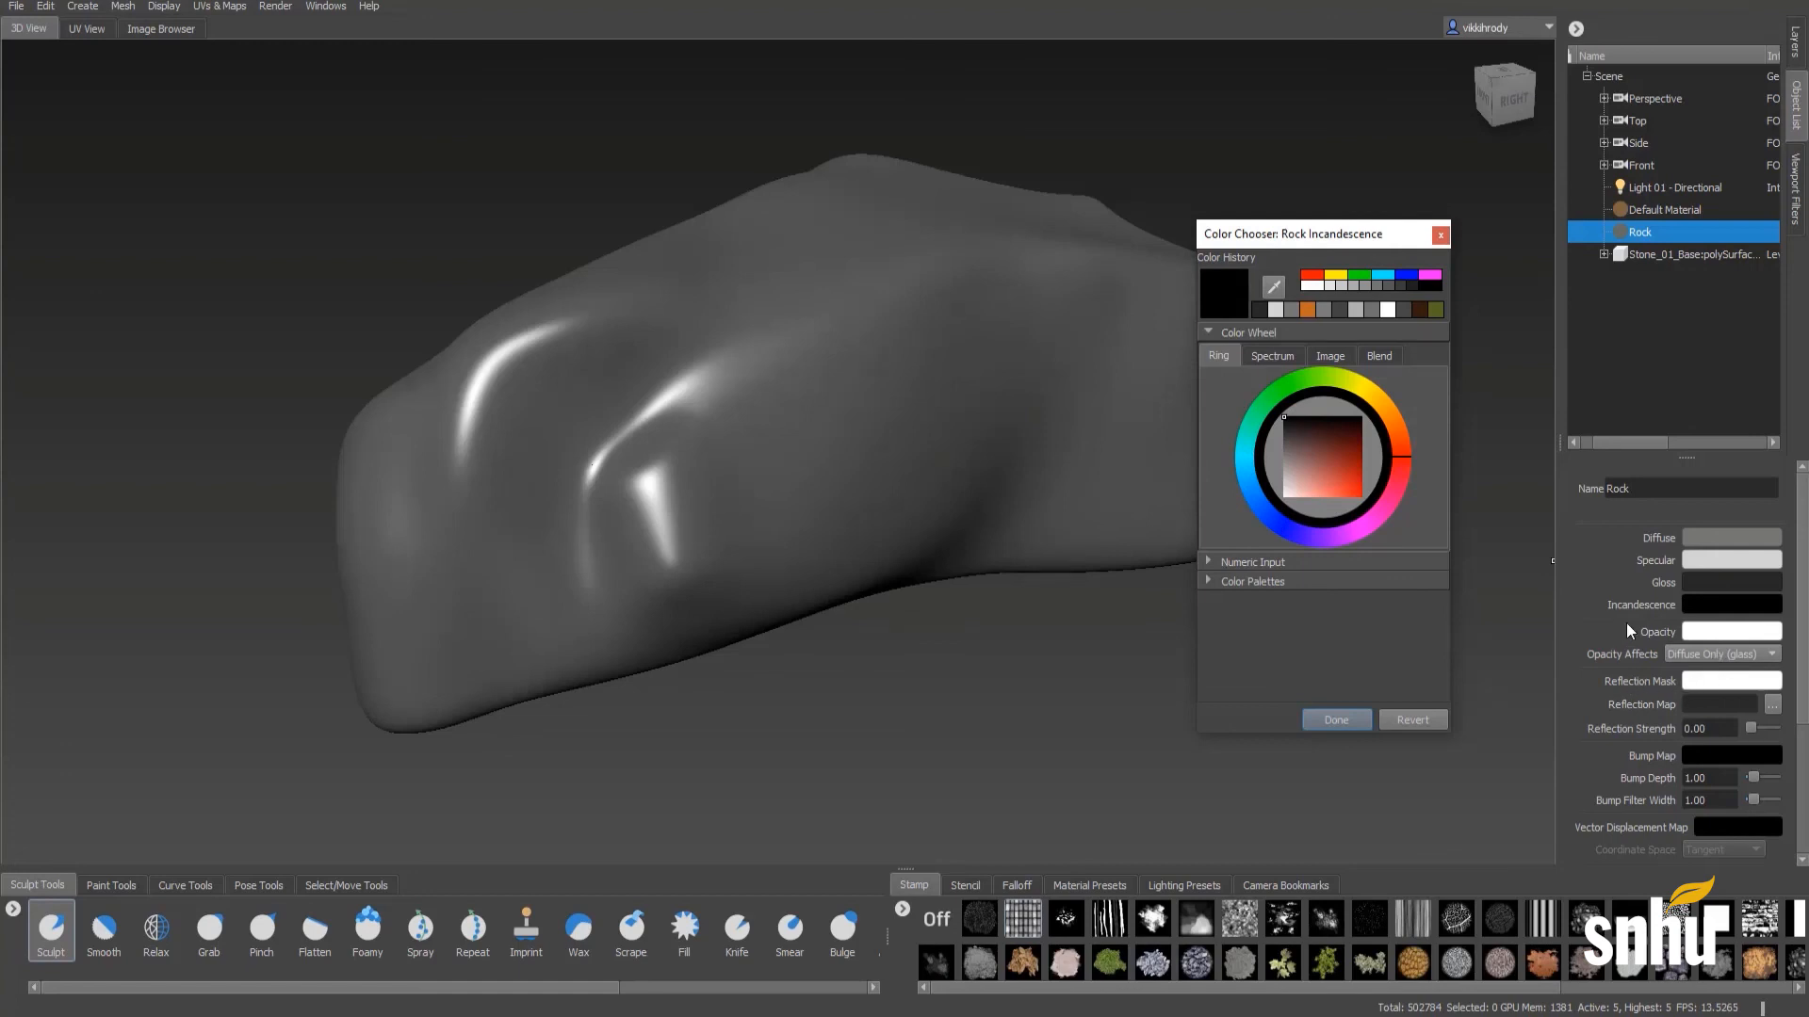
# - Examine the Rock material's remaining properties down to the Fresnel settings, and move the colour chooser clear of the stone
pyautogui.scroll(-1, 1626, 624)
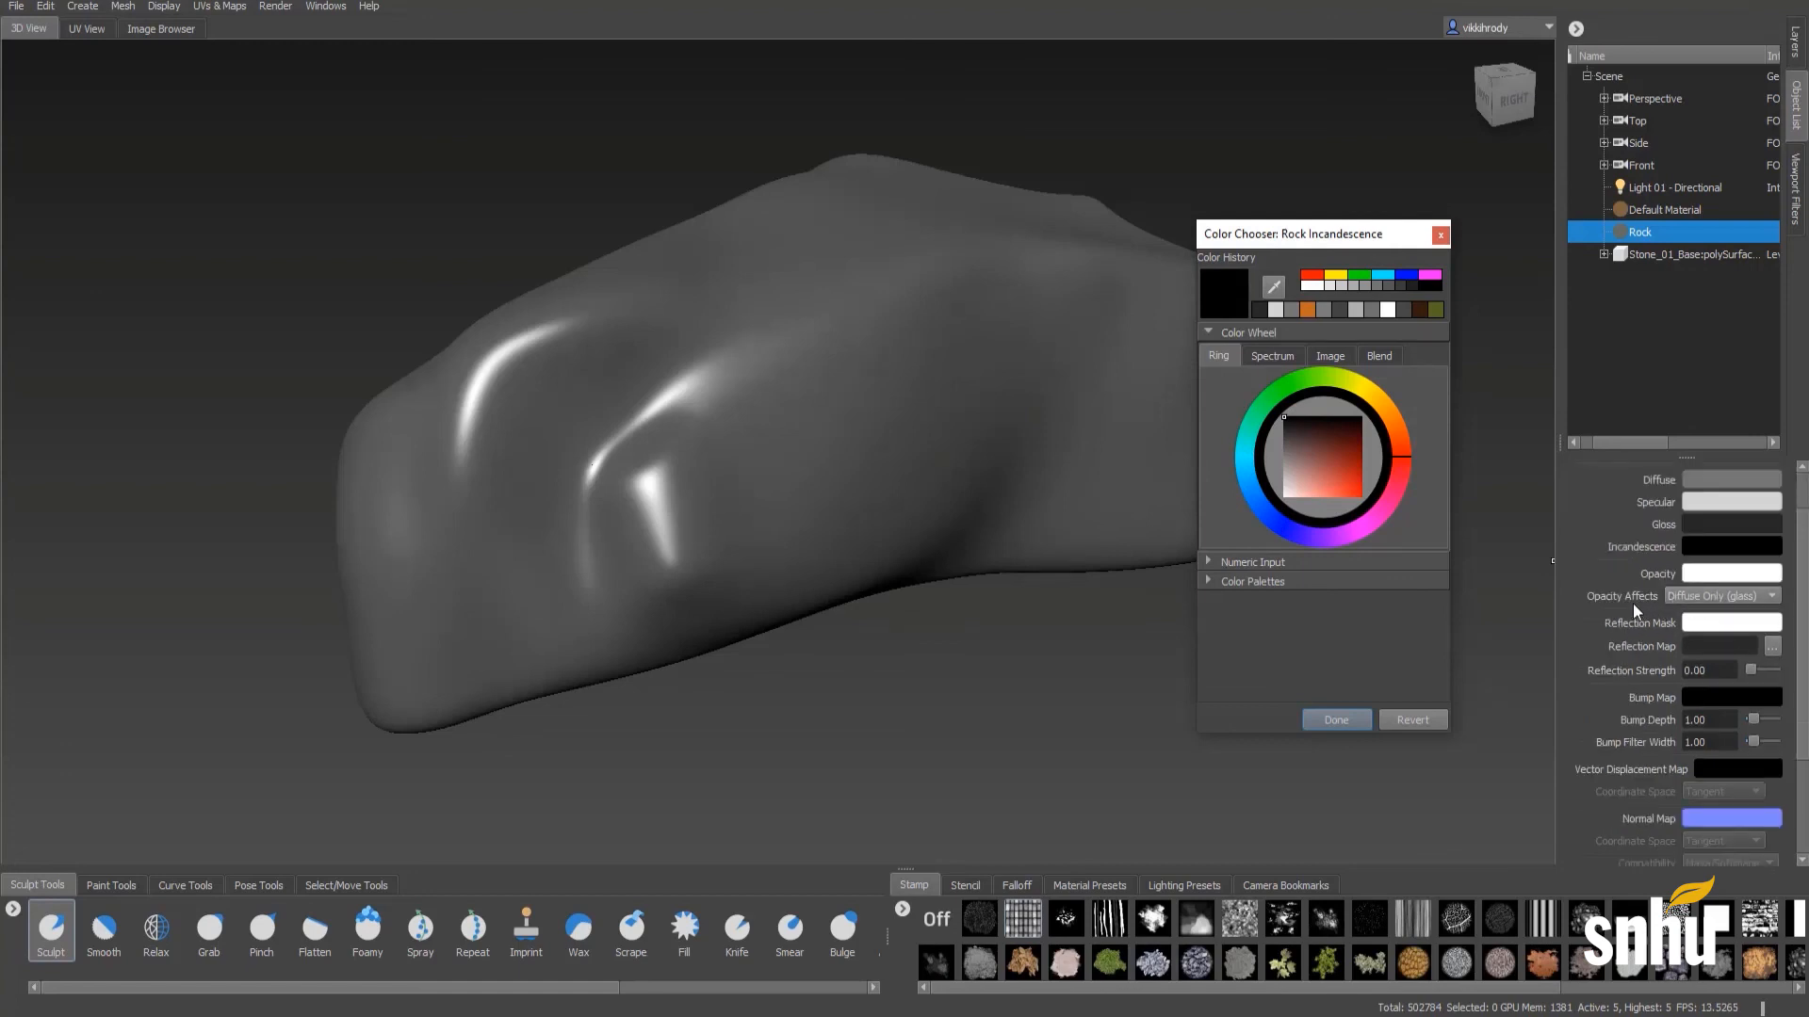
pyautogui.scroll(-1, 1632, 611)
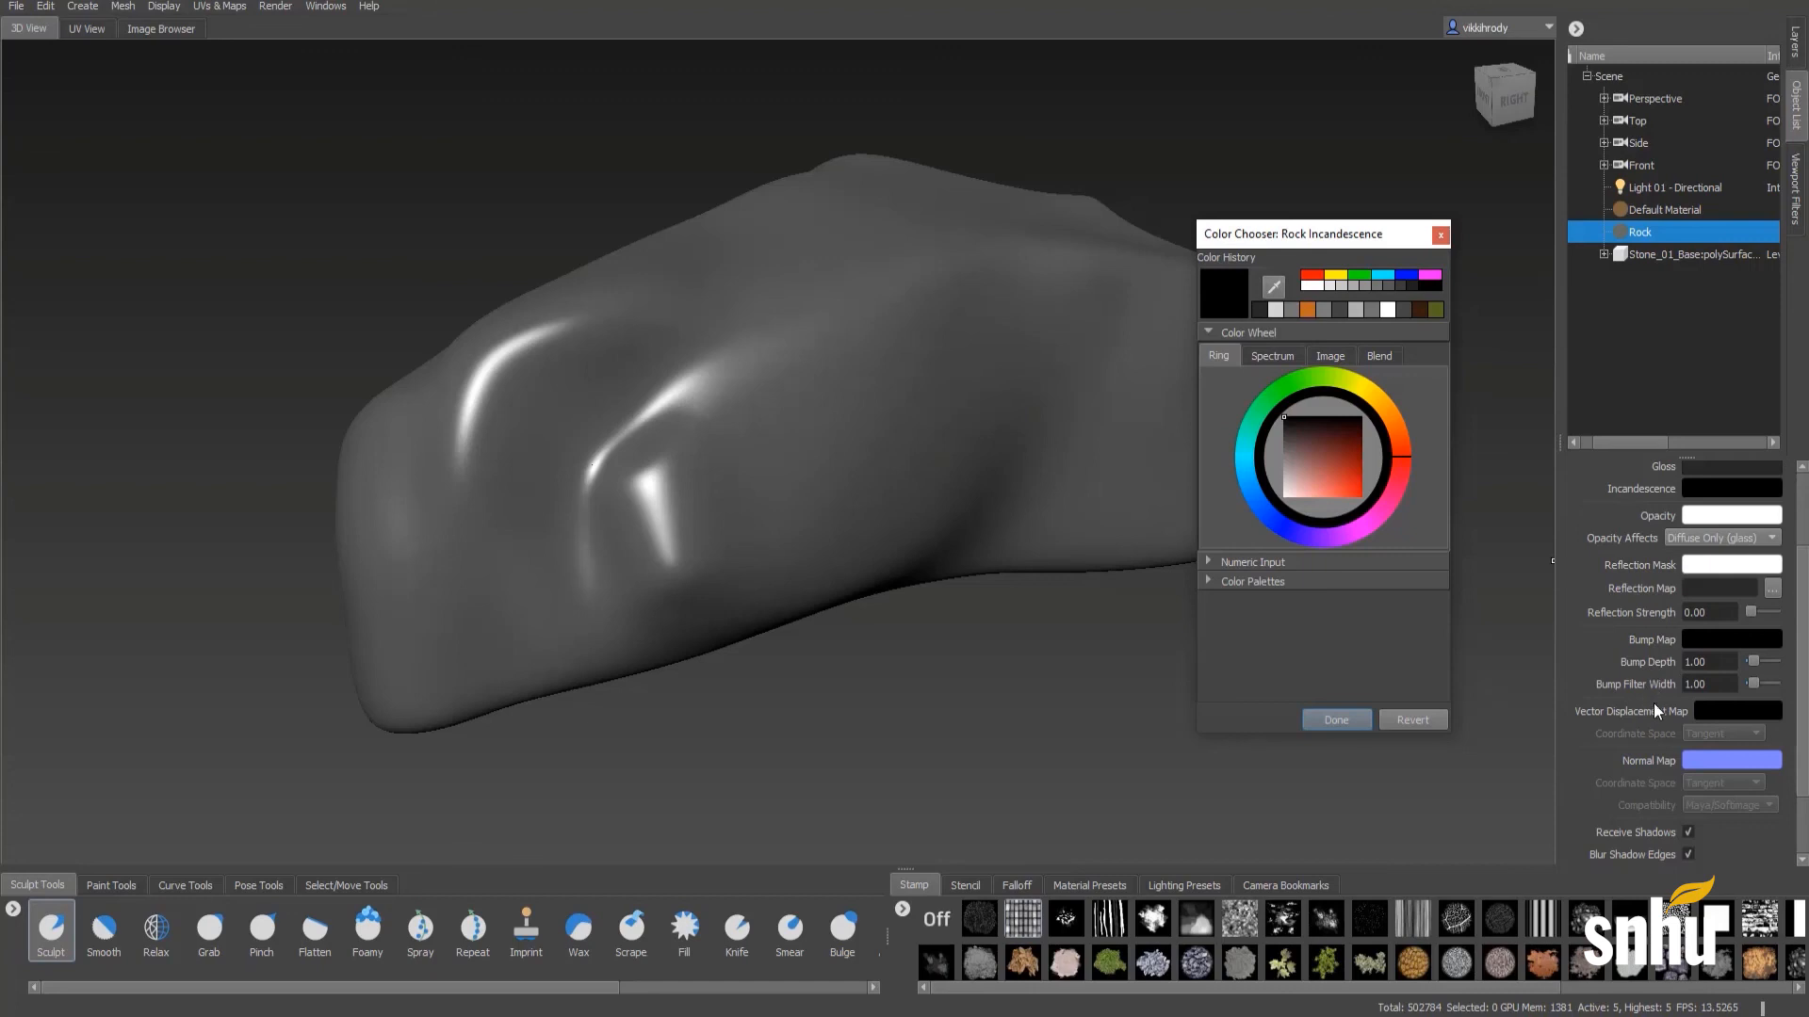
pyautogui.scroll(-2, 1641, 735)
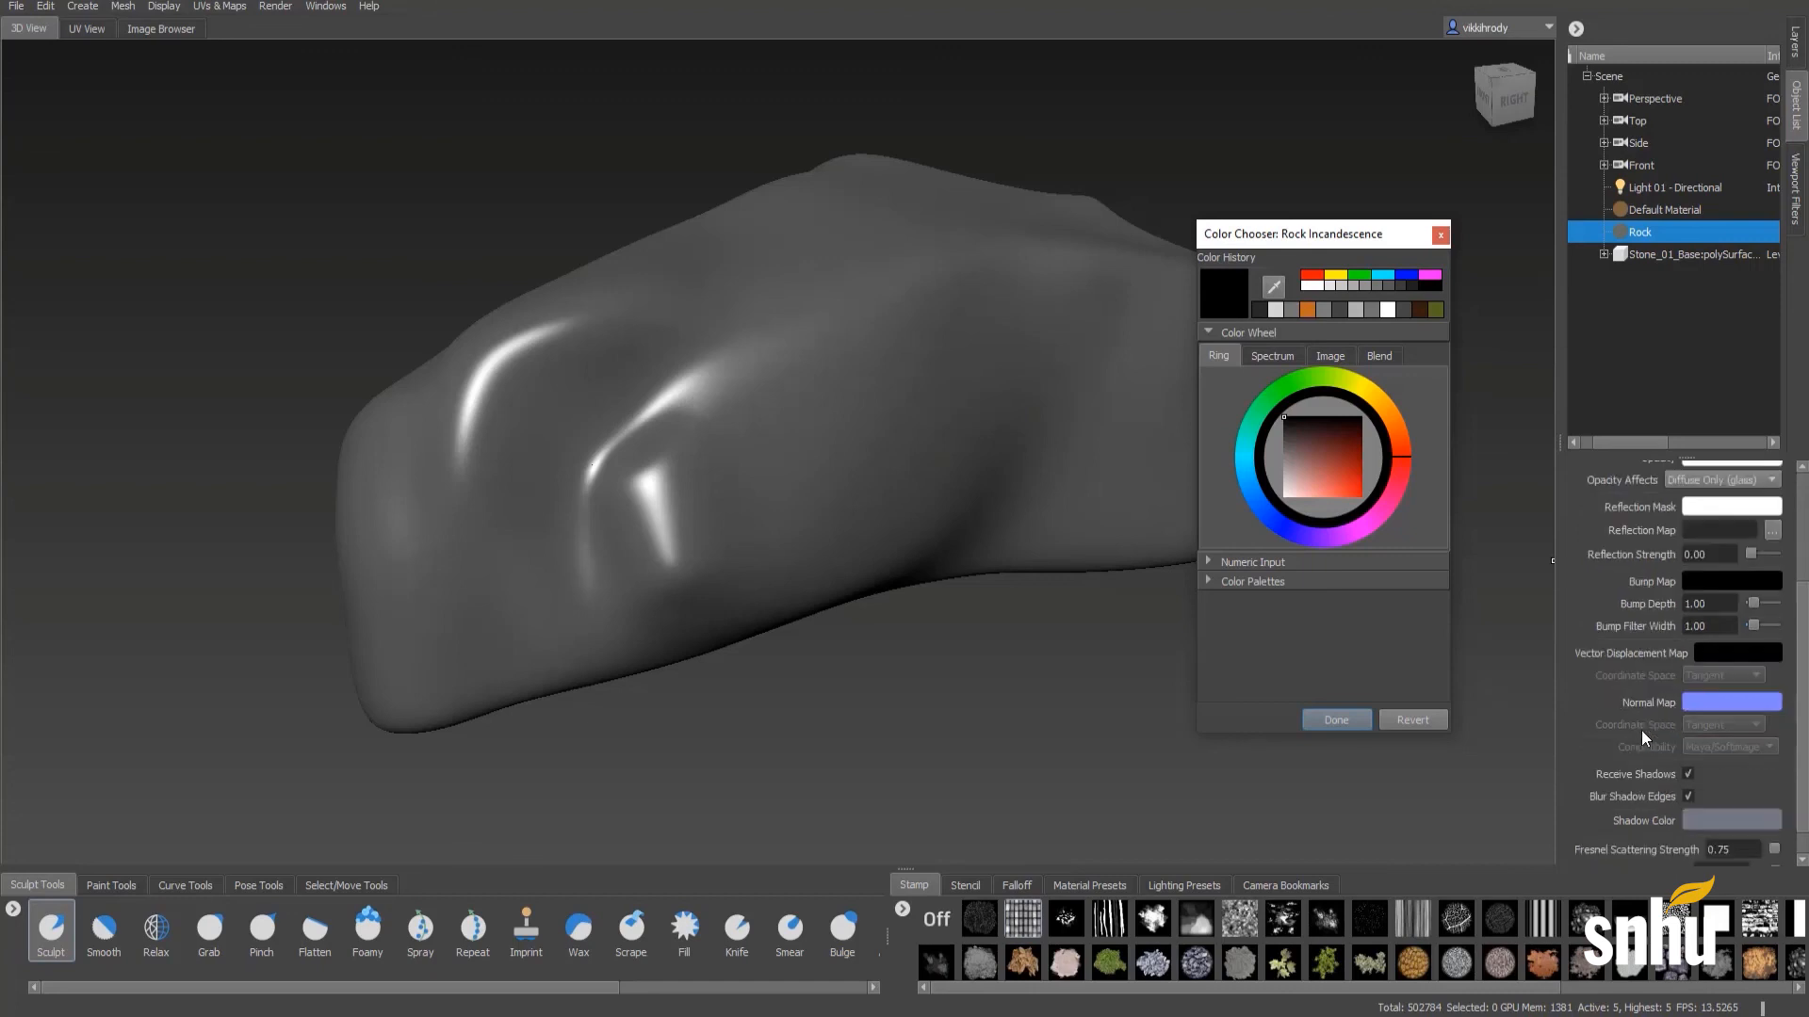
pyautogui.scroll(-1, 1643, 722)
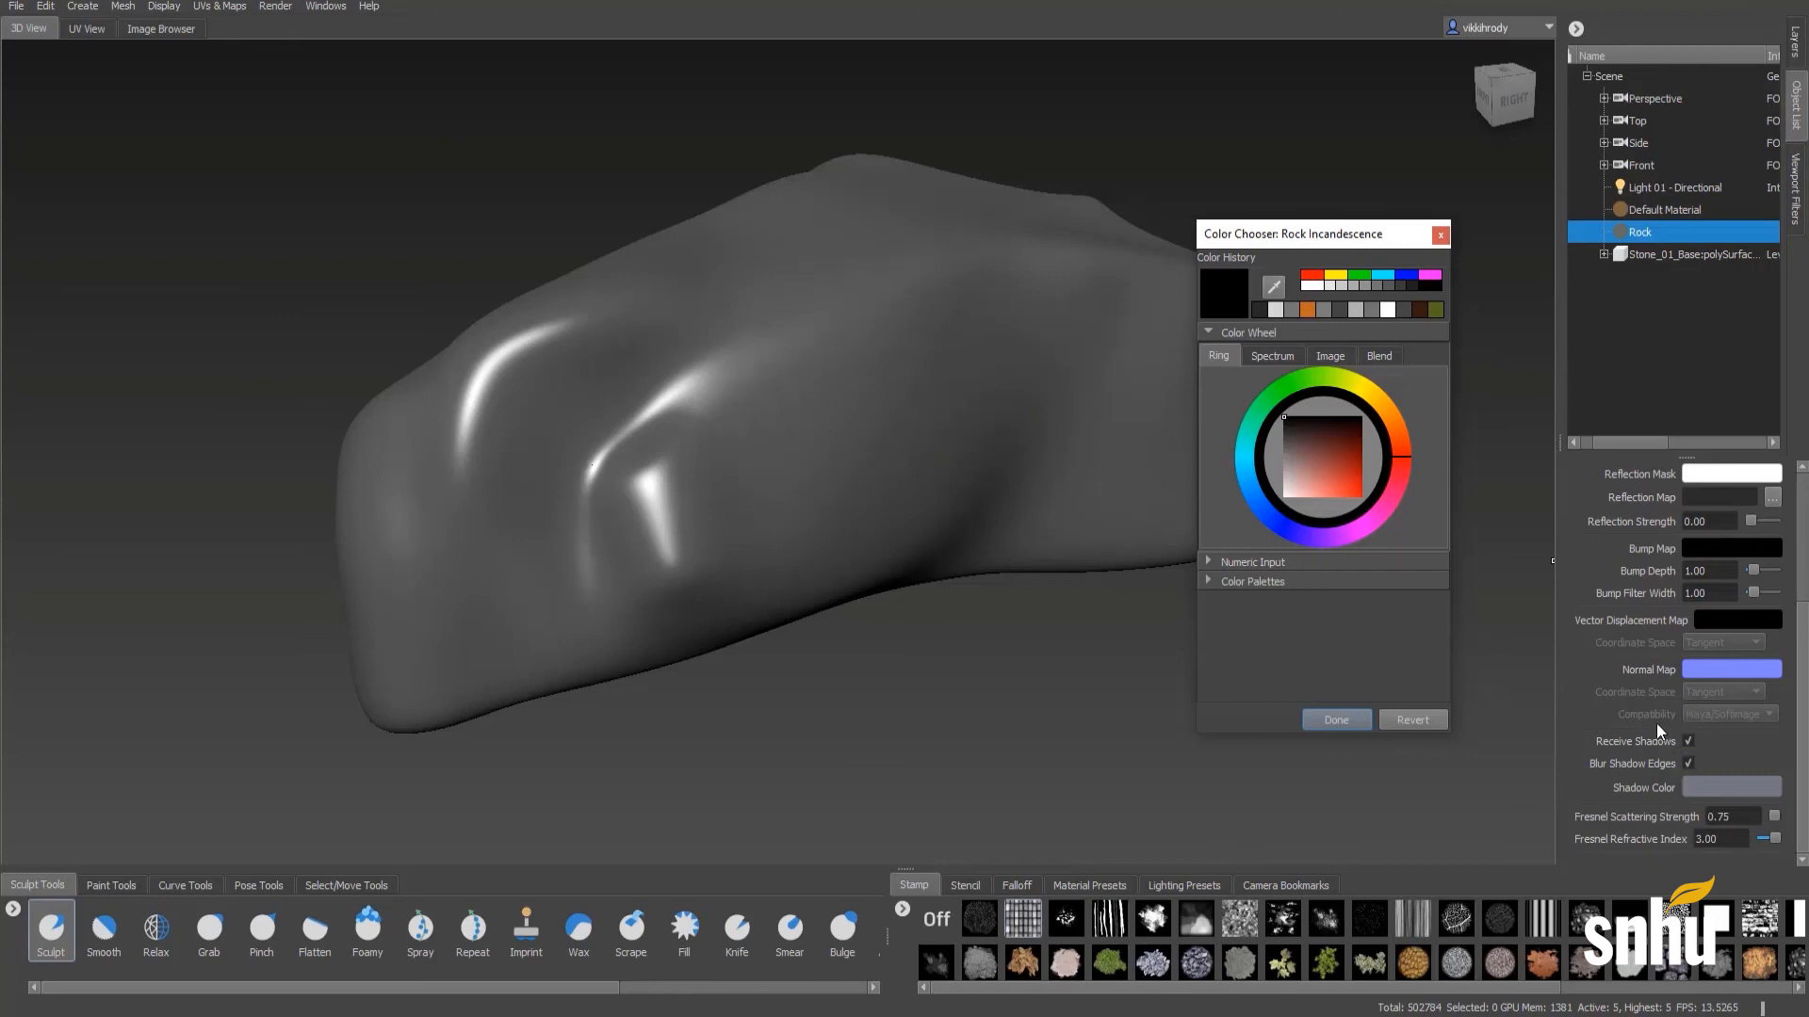
pyautogui.scroll(5, 1654, 722)
pyautogui.scroll(-5, 1650, 722)
pyautogui.scroll(5, 1617, 674)
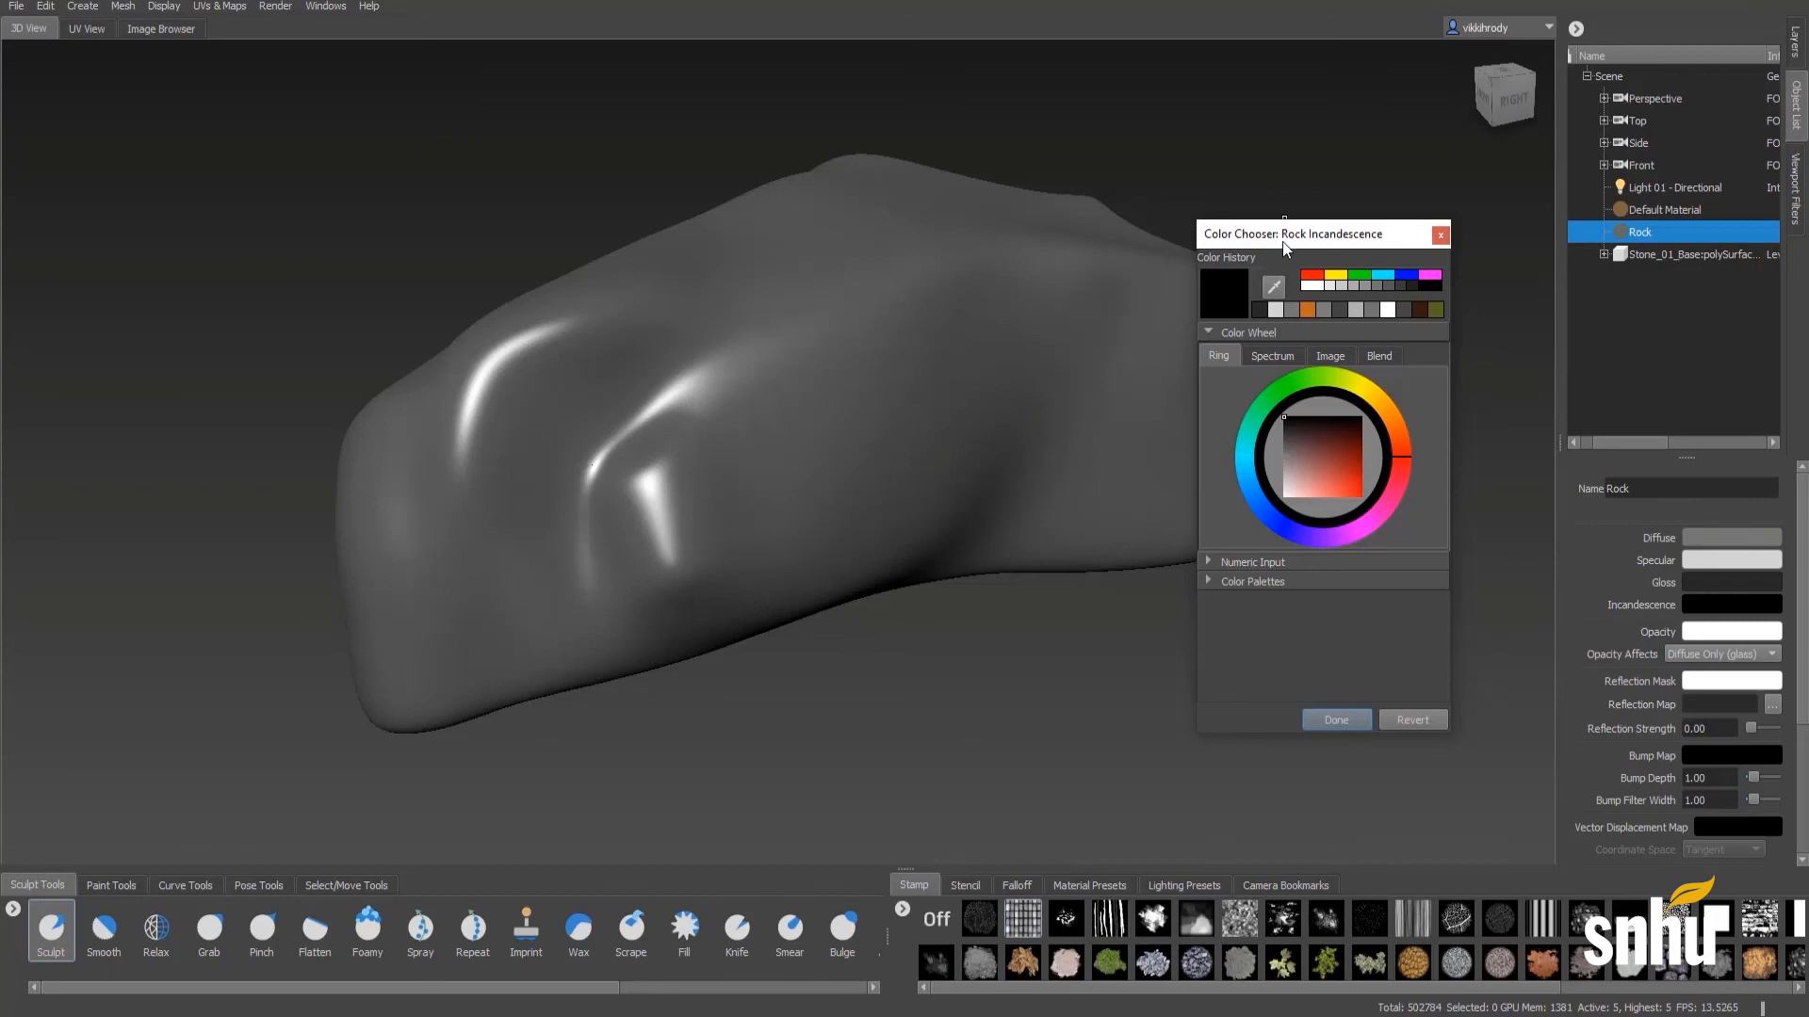
pyautogui.moveTo(1284, 242); pyautogui.dragTo(1409, 210)
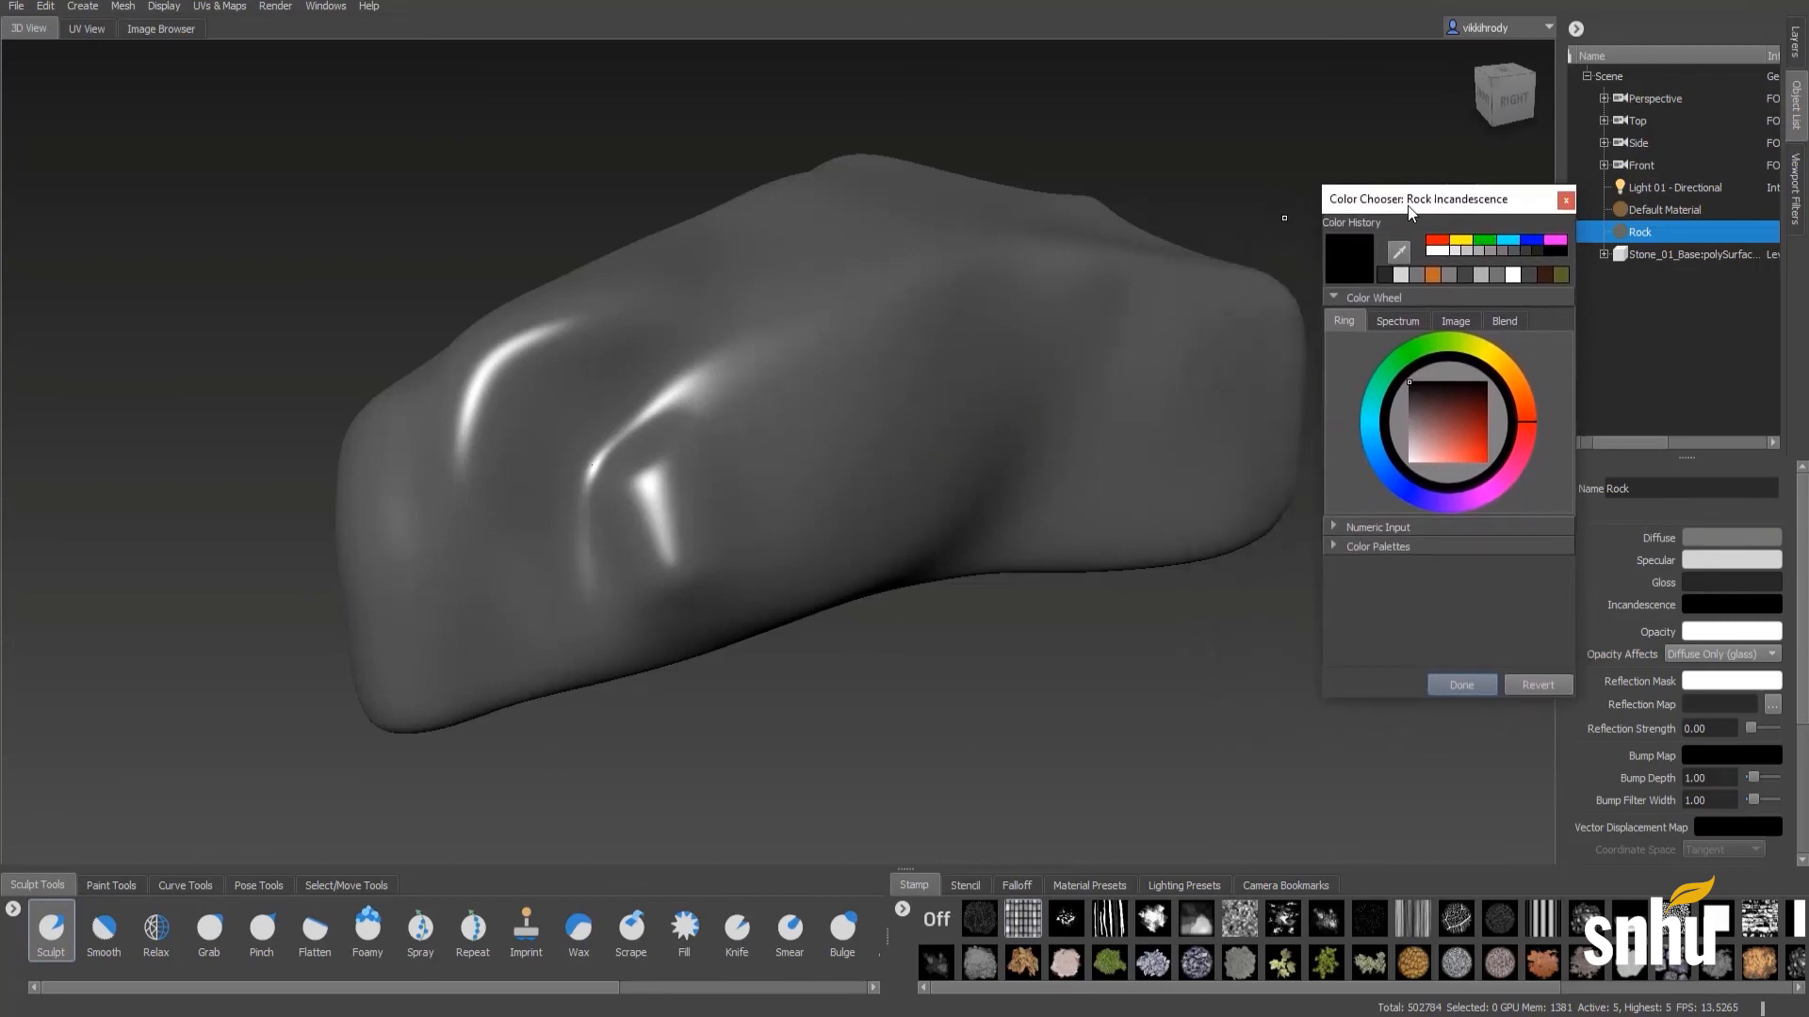